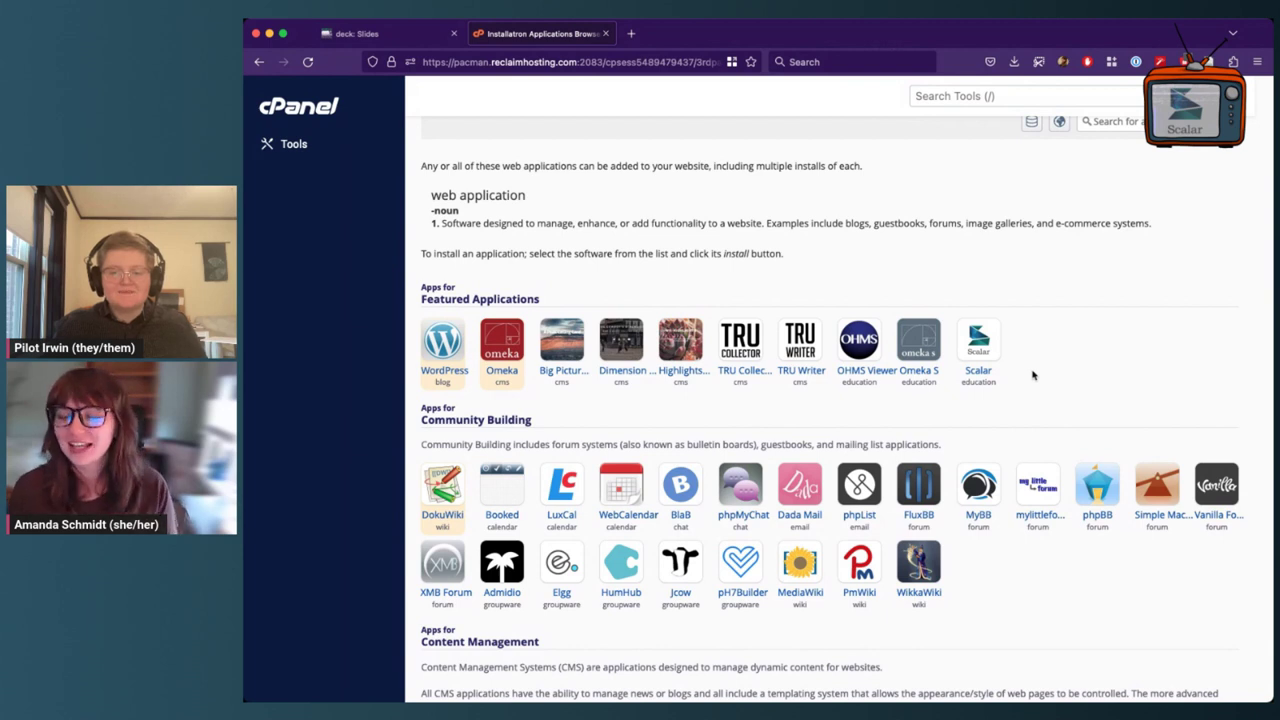
Step: Open the installation form for Scalar and review the domains available for its location, leaving the current choice
{"action": "left_click", "coordinate": [994, 345]}
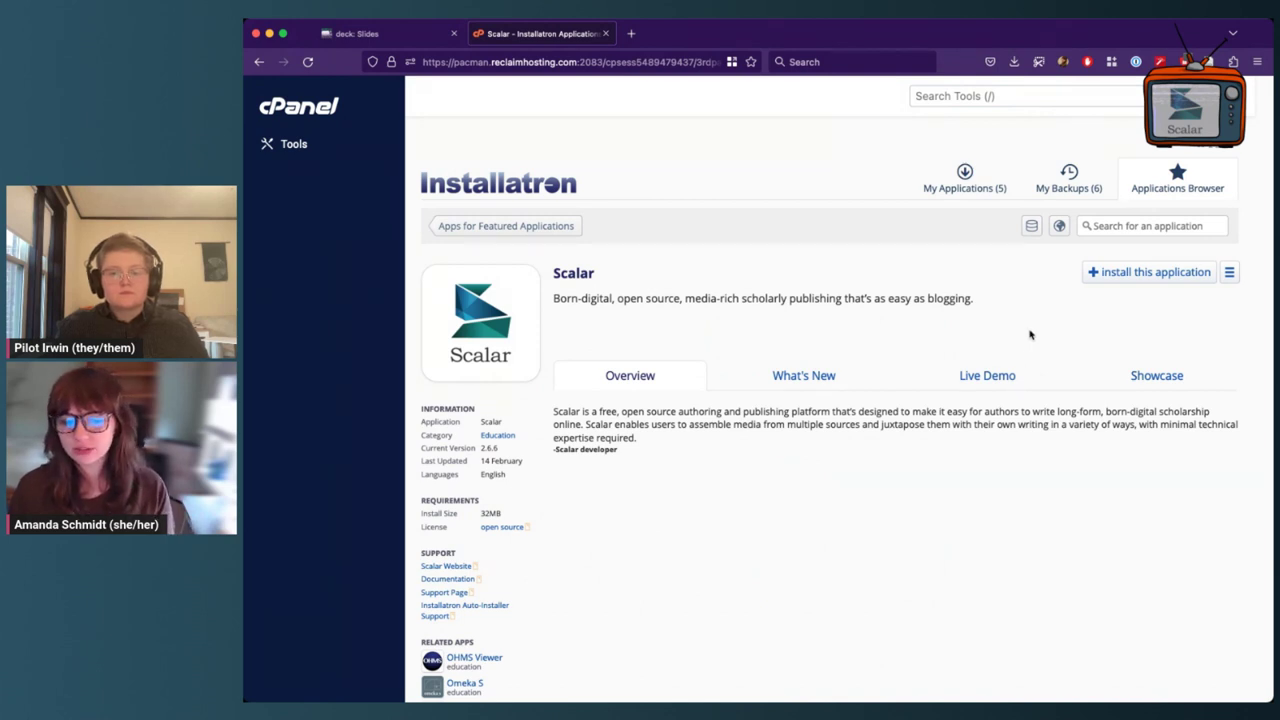
{"action": "left_click", "coordinate": [1172, 276]}
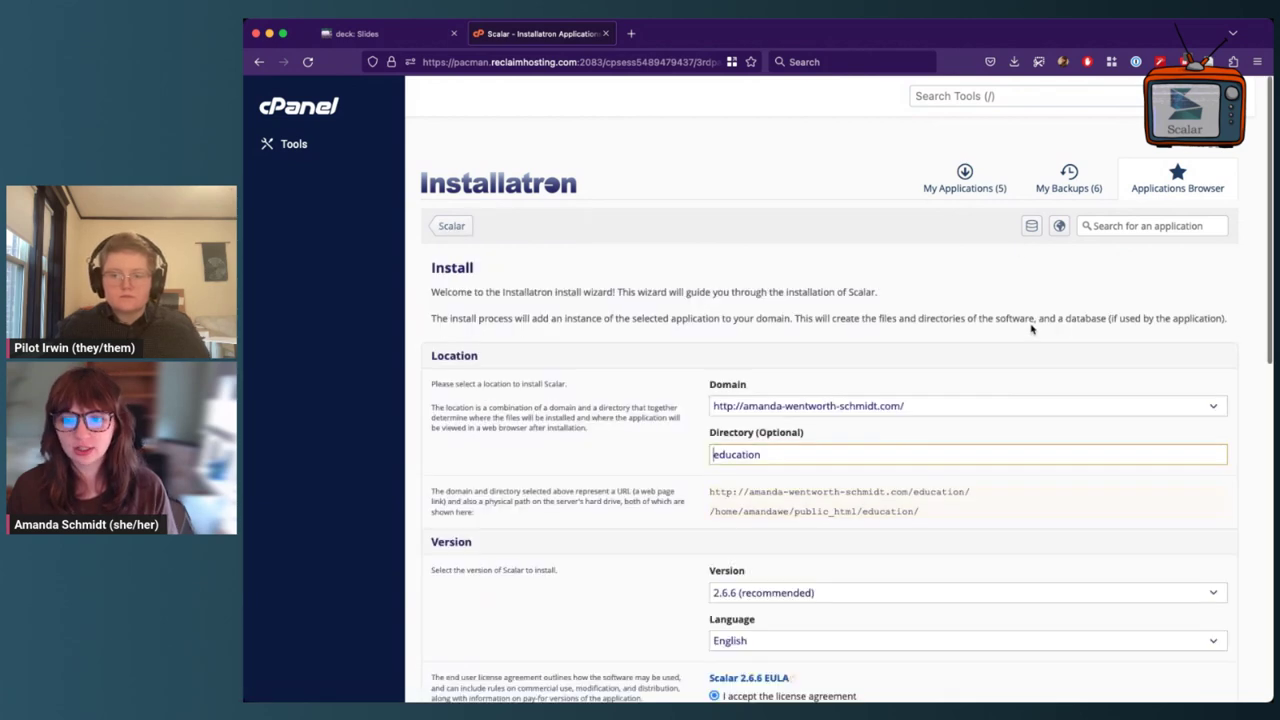
{"action": "scroll", "coordinate": [1032, 328], "scroll_direction": "down", "scroll_amount": 10}
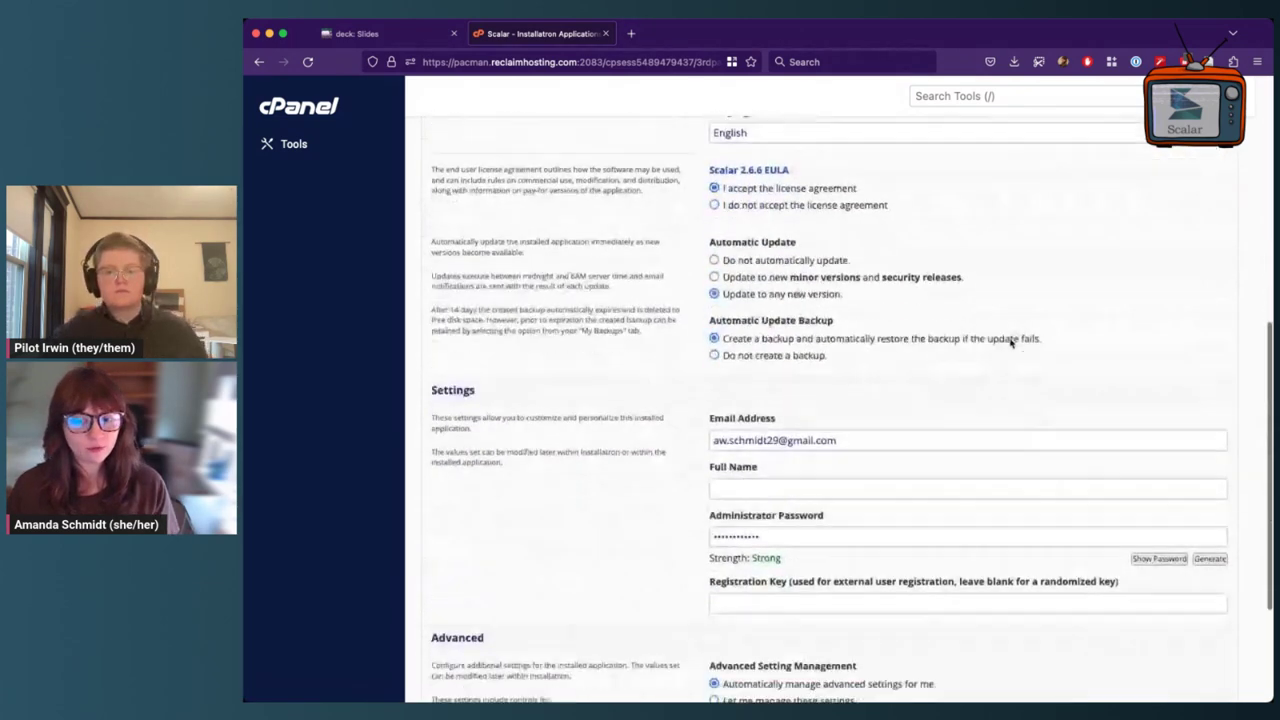
{"action": "scroll", "coordinate": [1010, 340], "scroll_direction": "up", "scroll_amount": 6}
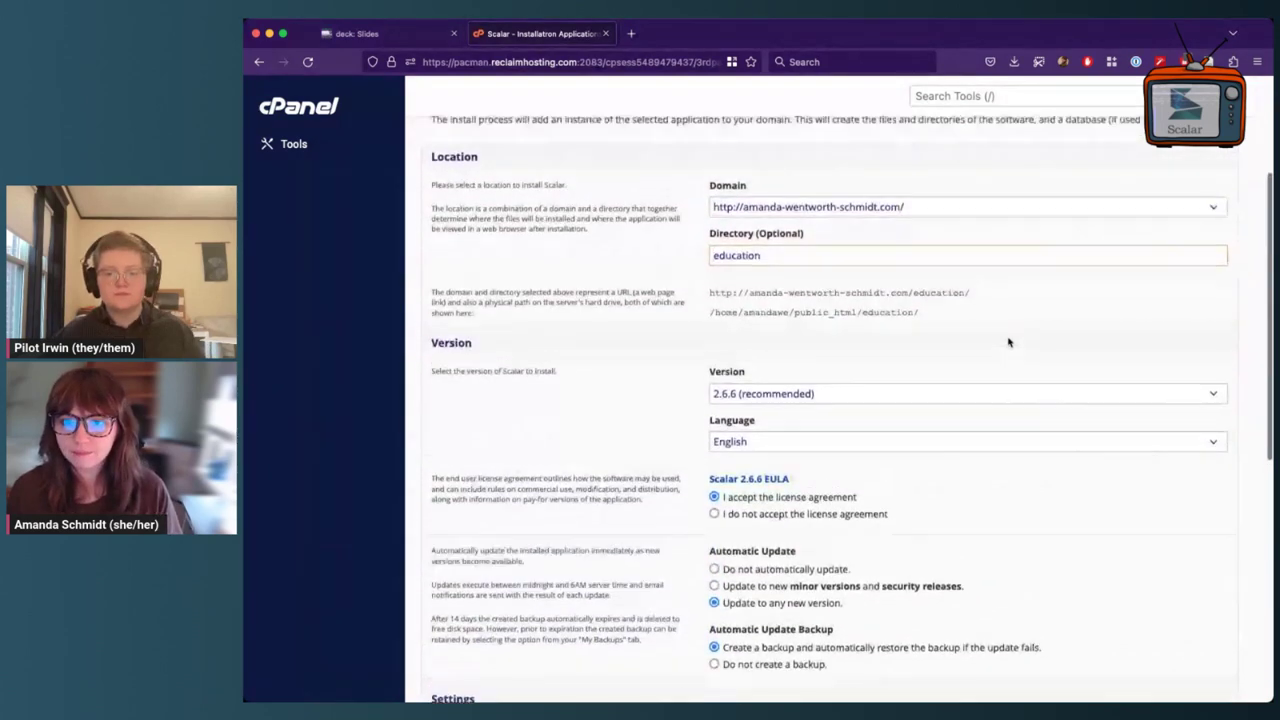
{"action": "scroll", "coordinate": [1008, 342], "scroll_direction": "up", "scroll_amount": 1}
{"action": "left_click", "coordinate": [1000, 269]}
{"action": "scroll", "coordinate": [986, 371], "scroll_direction": "down", "scroll_amount": 3}
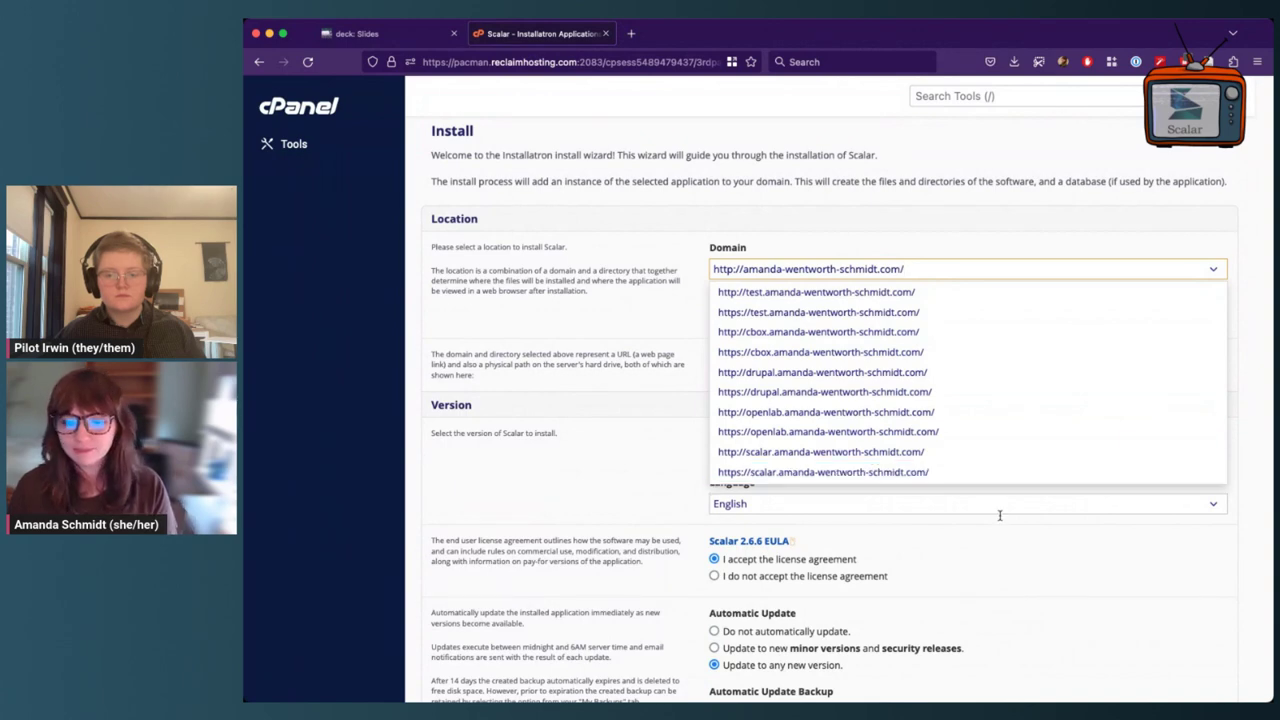
{"action": "left_click", "coordinate": [620, 396]}
Step: Review the update, account, registration key and advanced settings of the Scalar install form, and leave it without installing
{"action": "scroll", "coordinate": [628, 400], "scroll_direction": "down", "scroll_amount": 3}
{"action": "scroll", "coordinate": [628, 400], "scroll_direction": "down", "scroll_amount": 3}
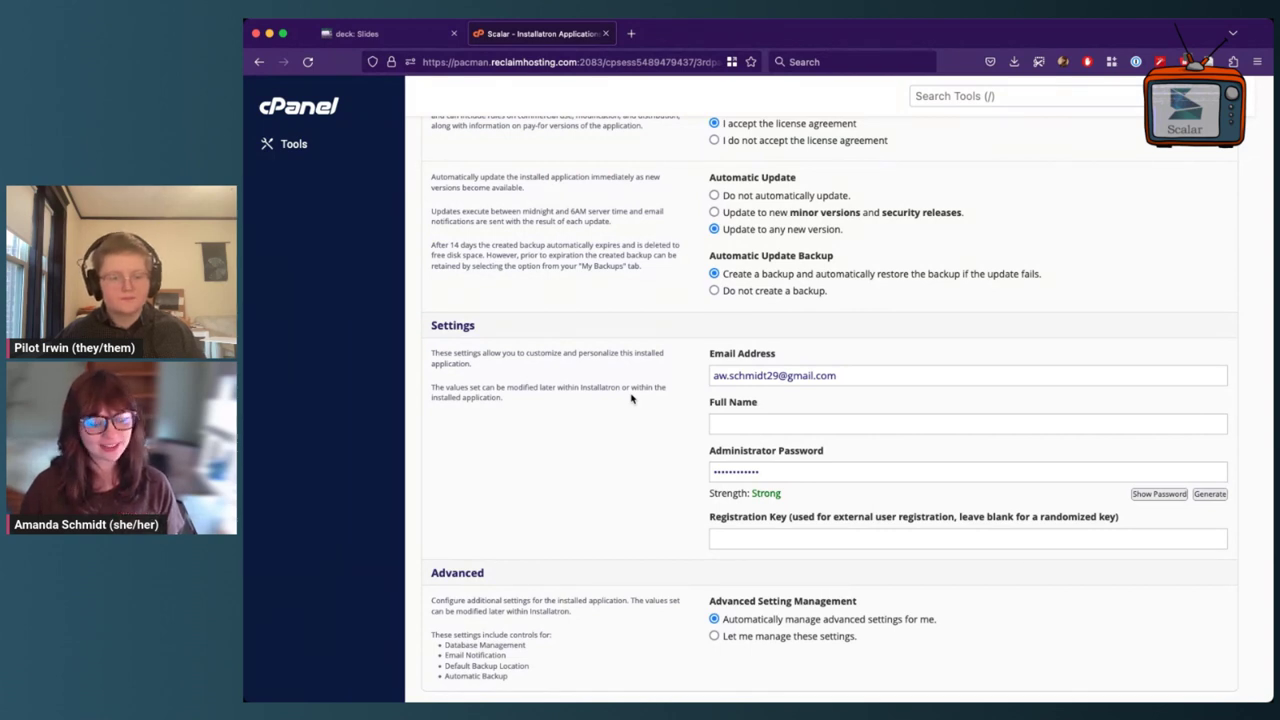
{"action": "scroll", "coordinate": [631, 398], "scroll_direction": "down", "scroll_amount": 1}
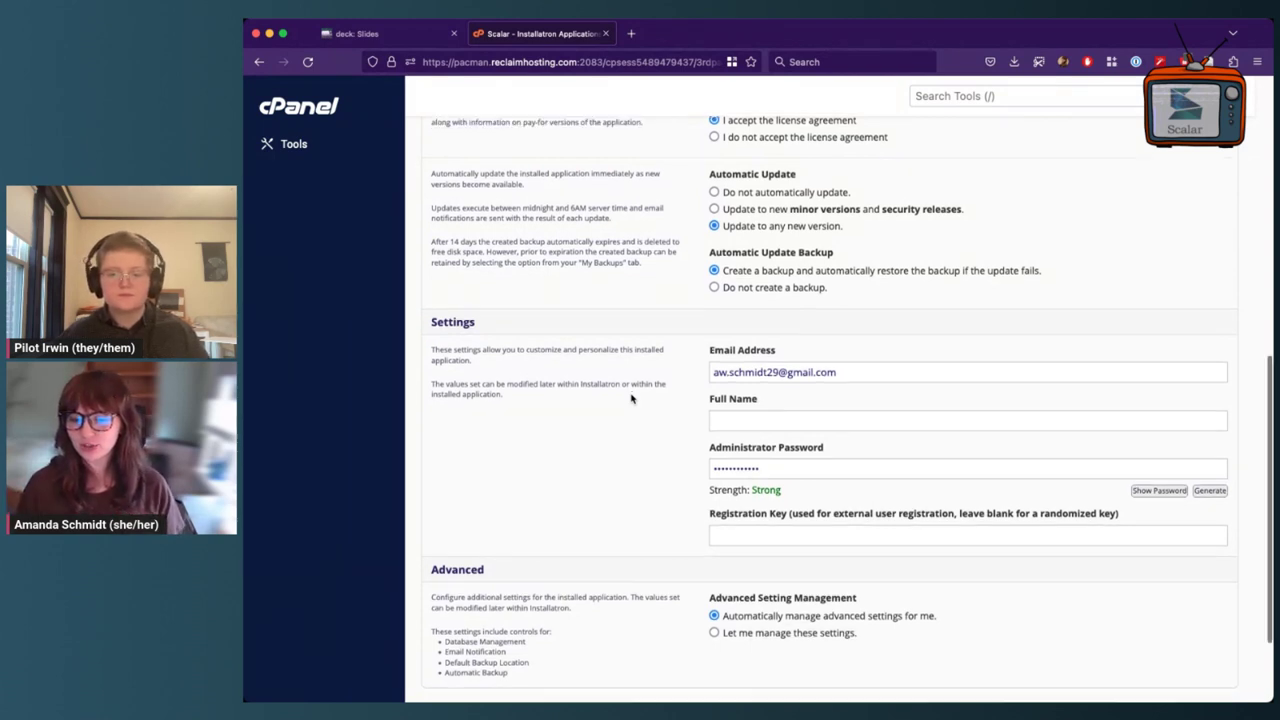
{"action": "scroll", "coordinate": [631, 398], "scroll_direction": "down", "scroll_amount": 3}
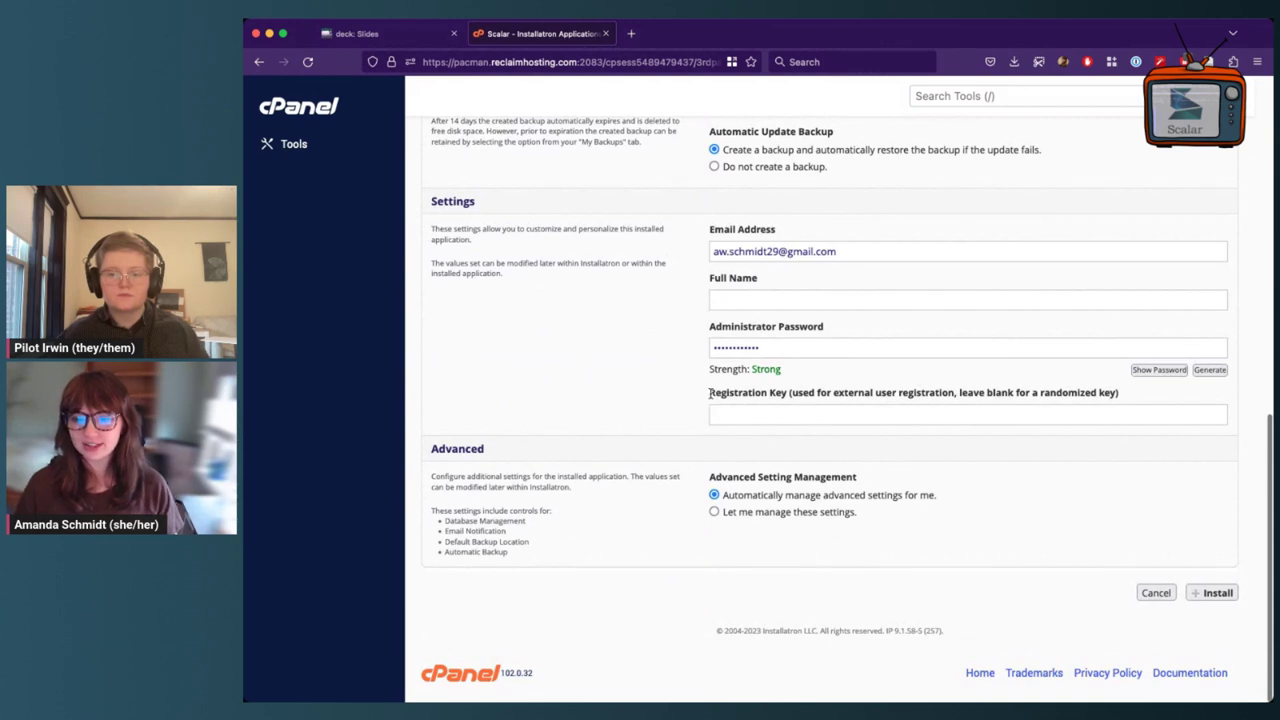
{"action": "left_click_drag", "start_coordinate": [710, 397], "coordinate": [1125, 400]}
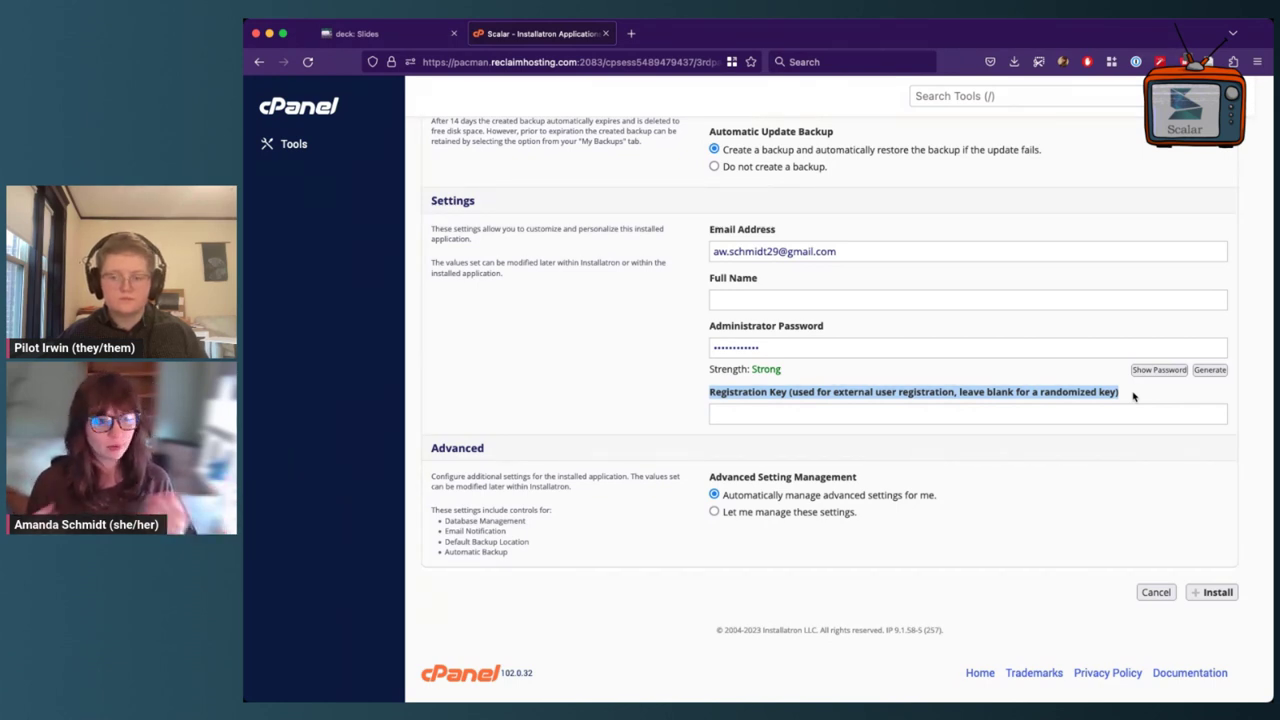
{"action": "left_click", "coordinate": [1133, 396]}
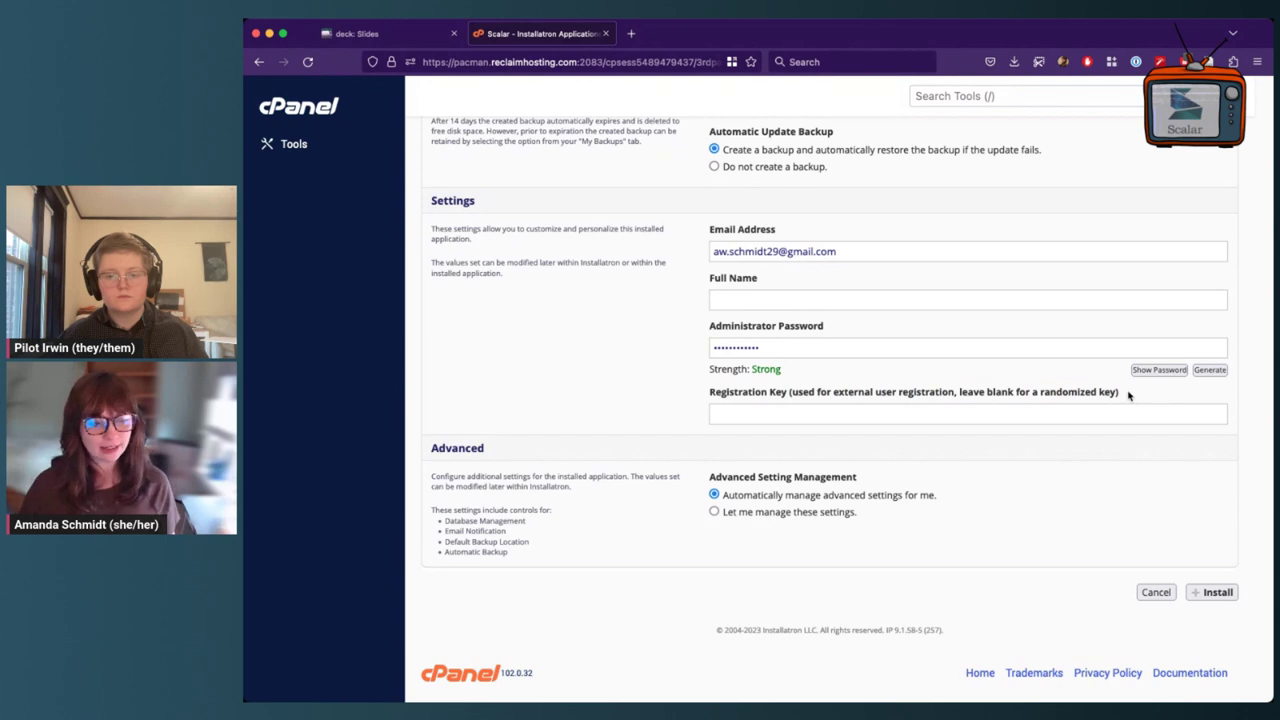
{"action": "left_click", "coordinate": [1214, 592]}
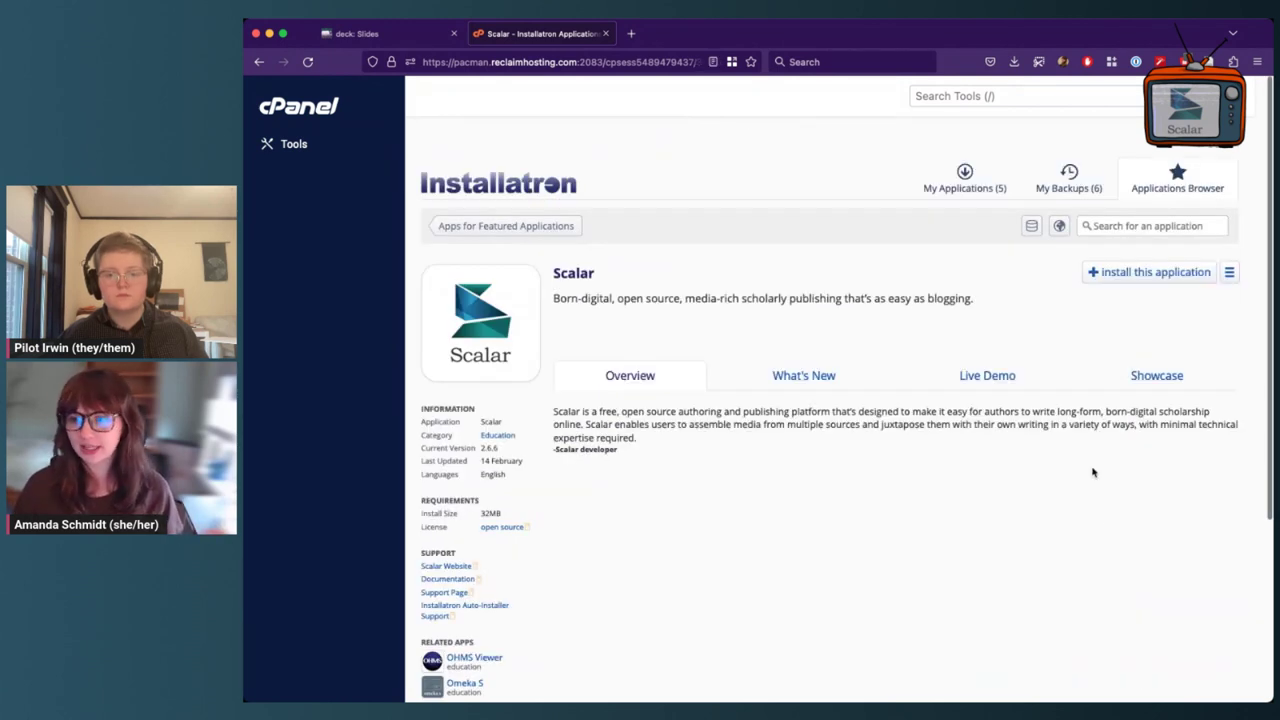
Step: Find the "My education" Scalar site among the installed applications and open its system login page
{"action": "left_click", "coordinate": [964, 176]}
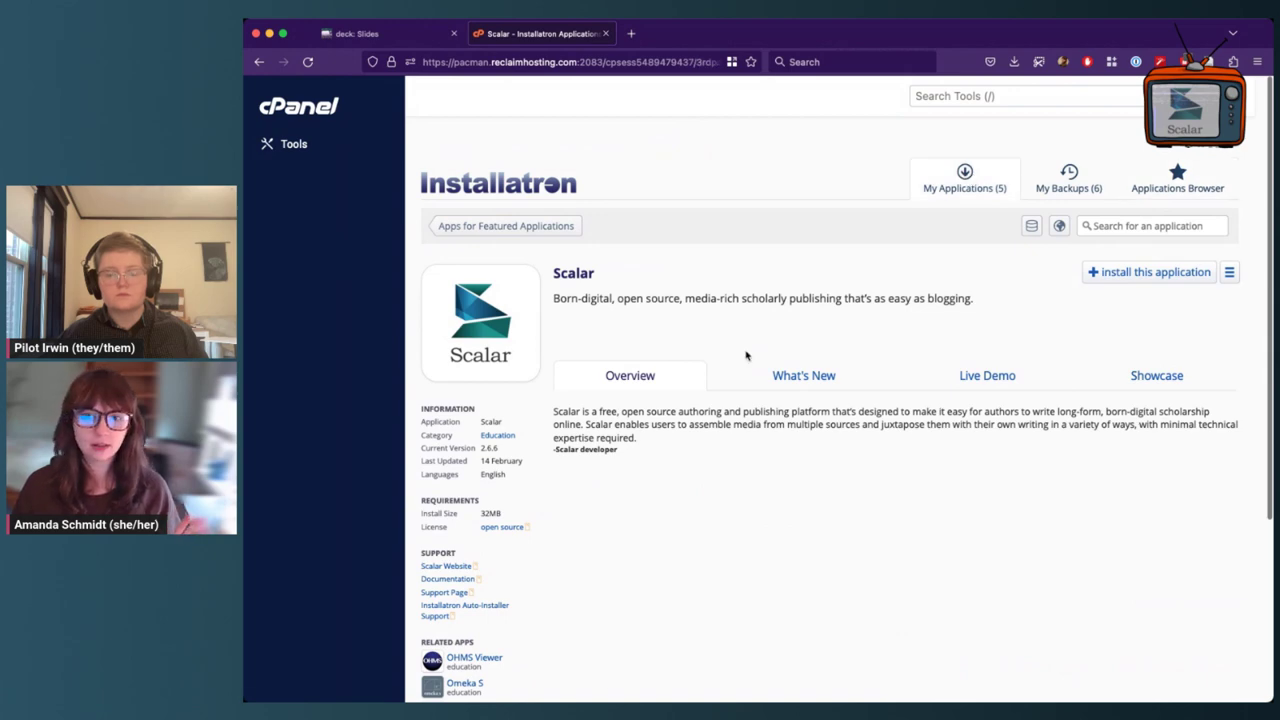
{"action": "scroll", "coordinate": [752, 353], "scroll_direction": "down", "scroll_amount": 5}
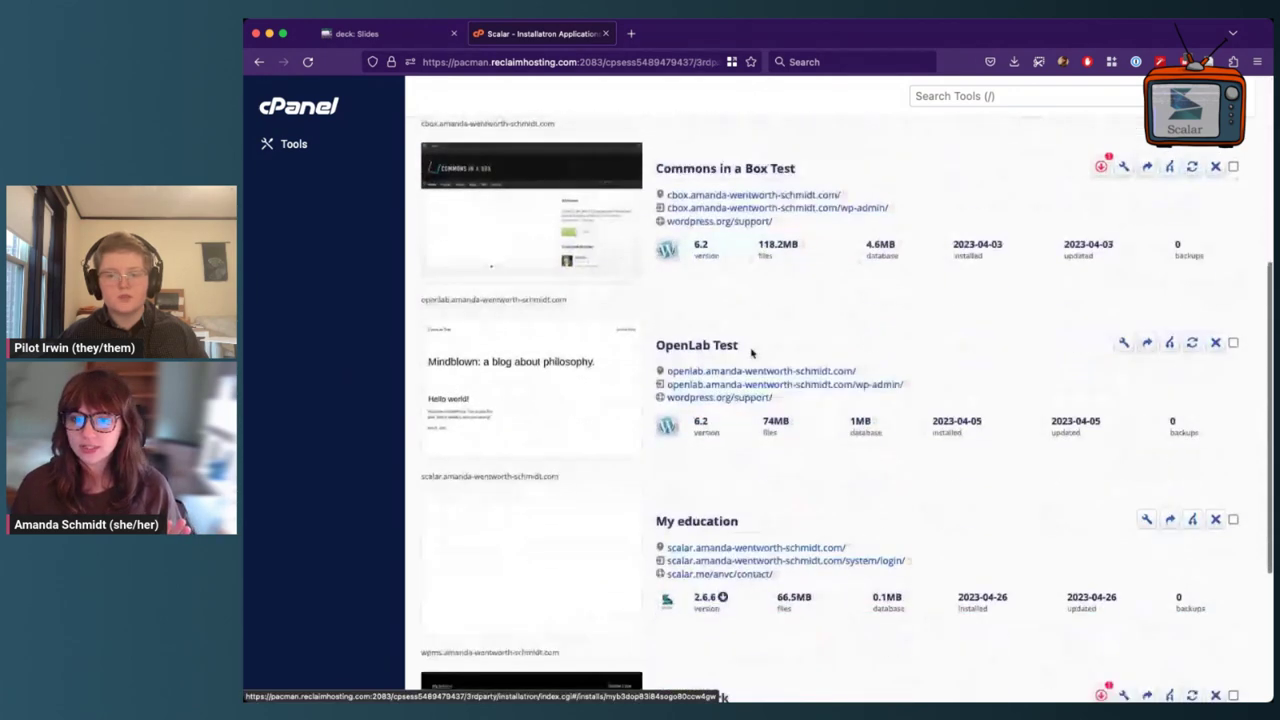
{"action": "scroll", "coordinate": [752, 353], "scroll_direction": "down", "scroll_amount": 2}
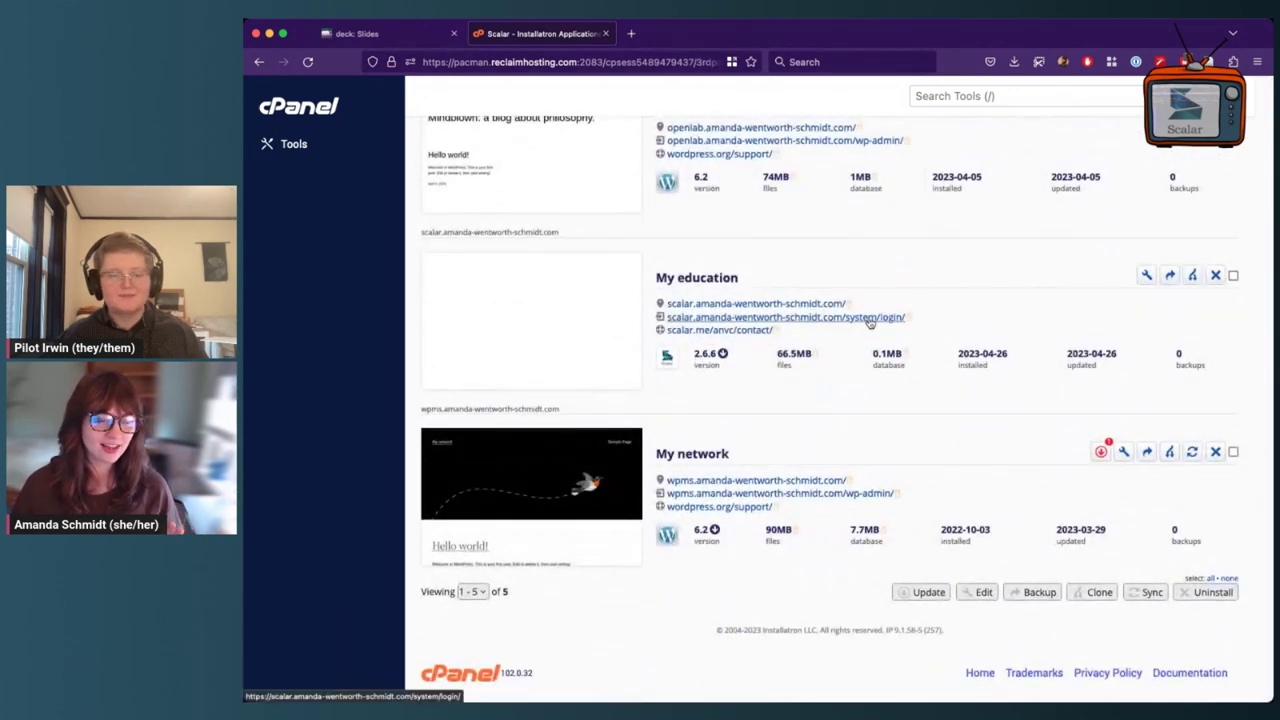
{"action": "left_click", "coordinate": [870, 318]}
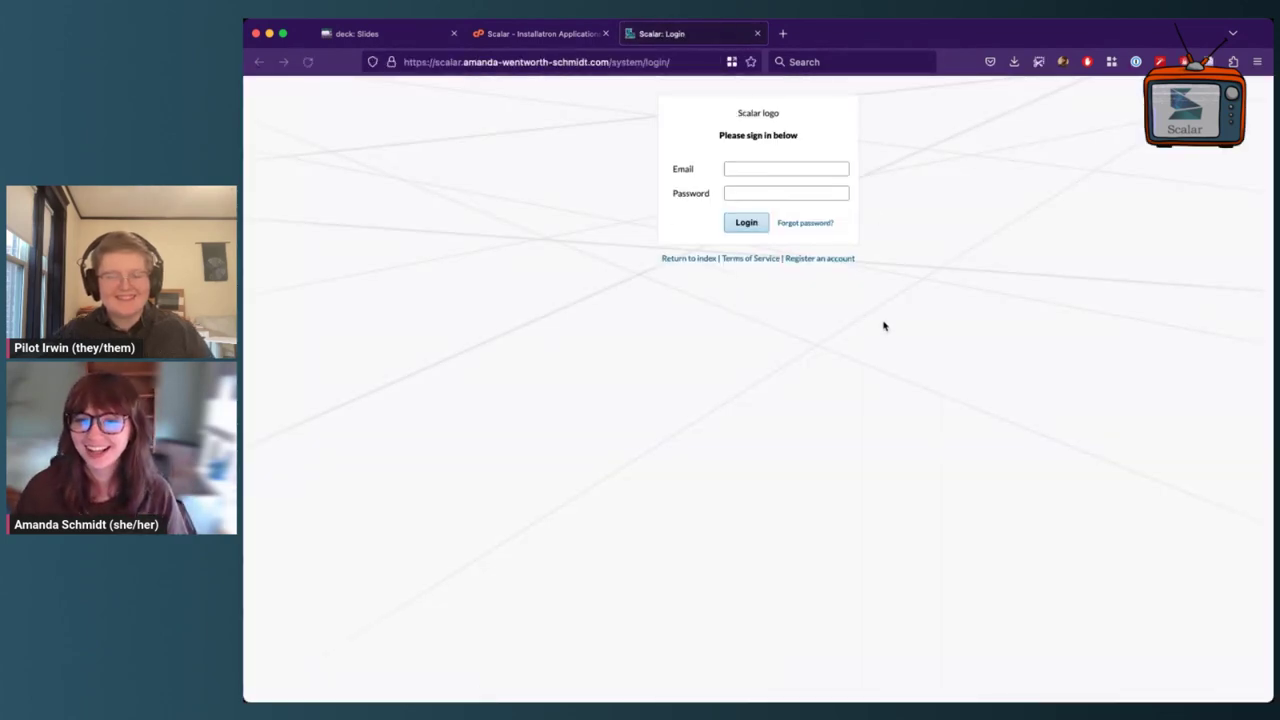
Step: Sign in to the Scalar site with the saved account e-mail and password, and open the dashboard
{"action": "left_click", "coordinate": [784, 169]}
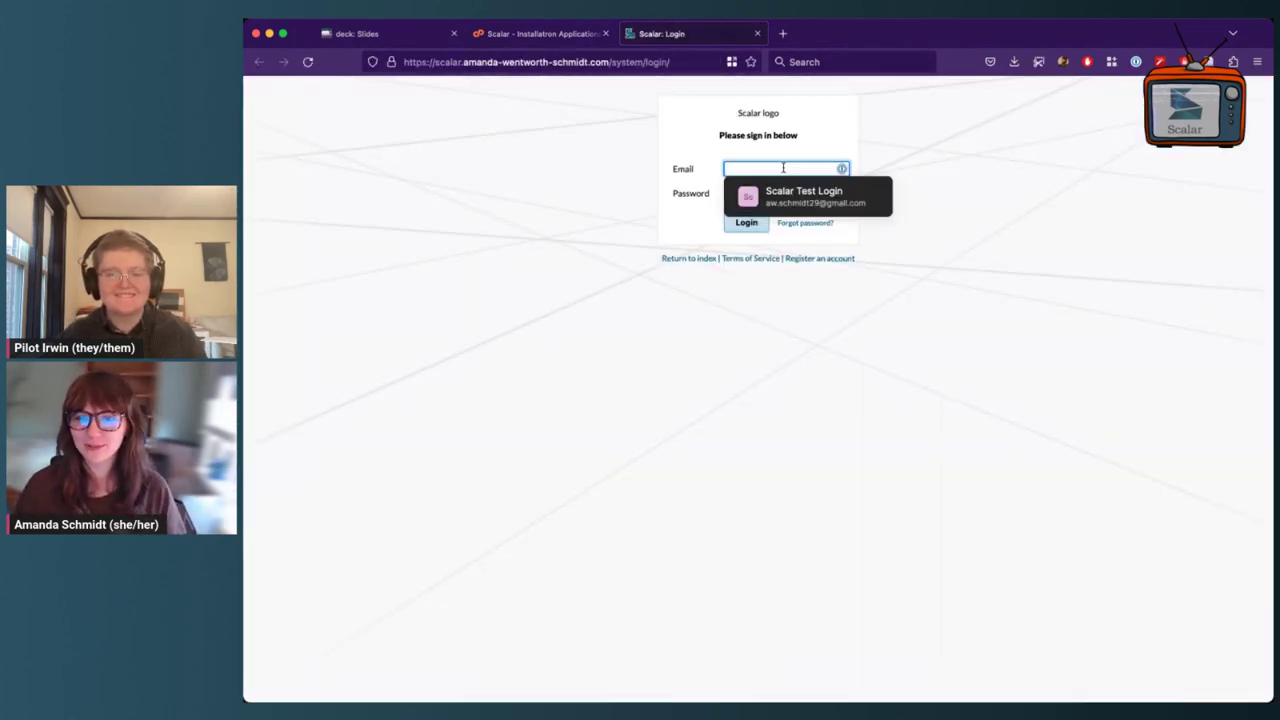
{"action": "left_click", "coordinate": [877, 210]}
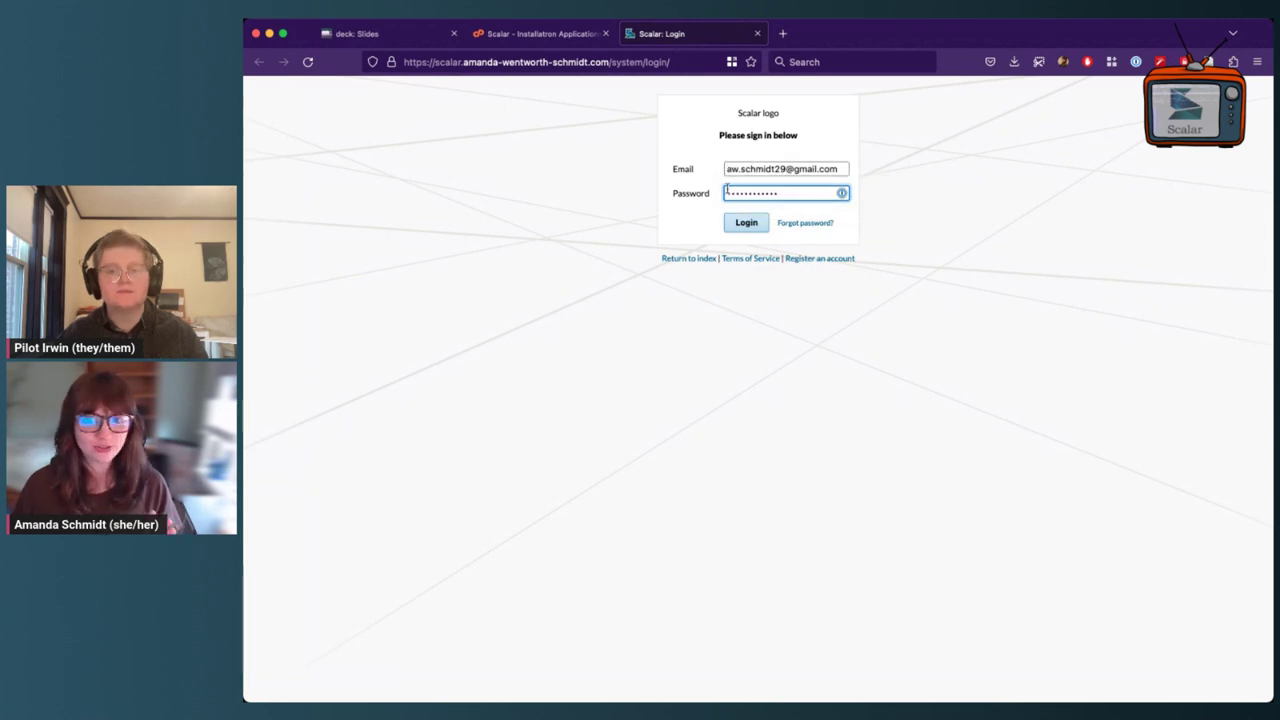
{"action": "left_click", "coordinate": [747, 226]}
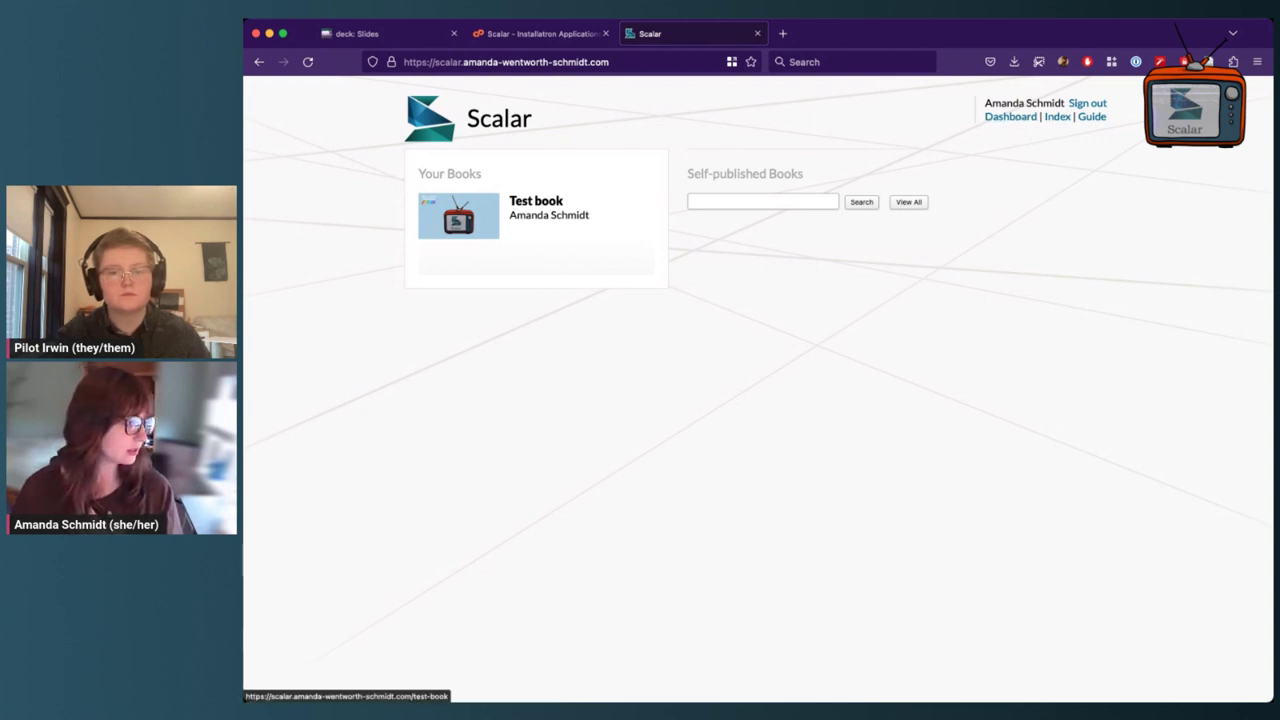
{"action": "left_click", "coordinate": [1012, 118]}
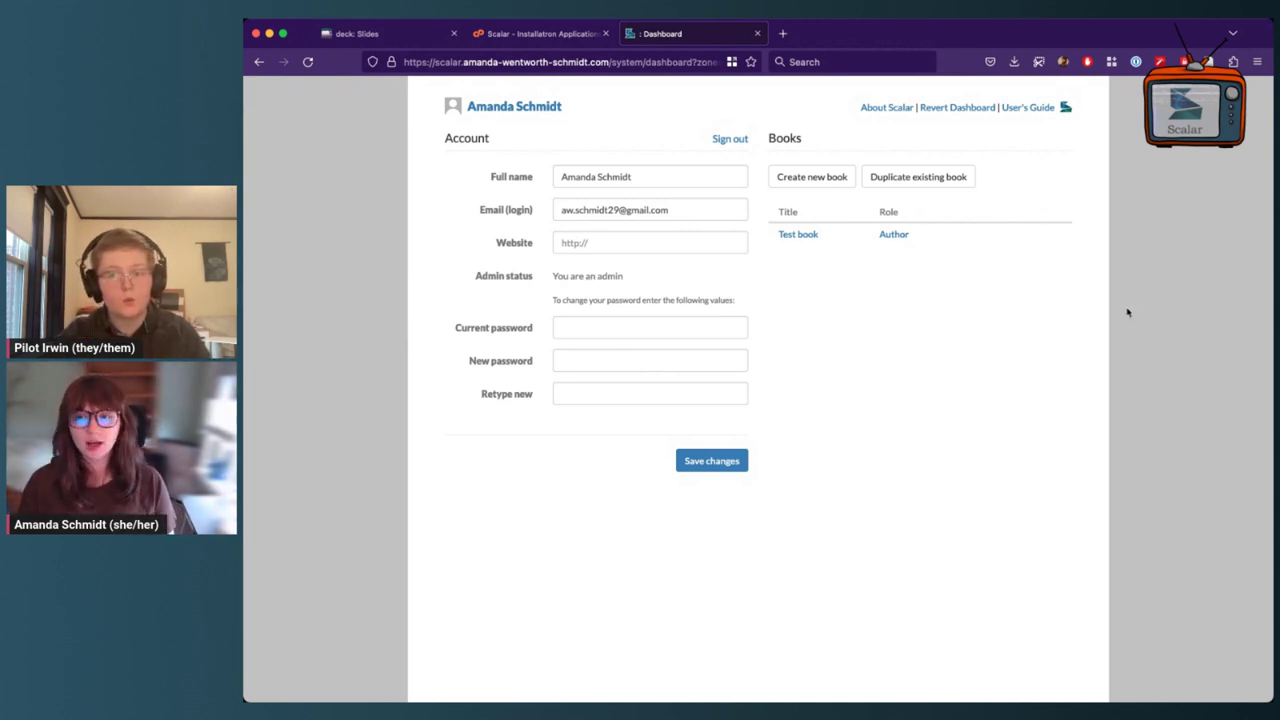
Step: Revert to the older dashboard layout for a look and return to the upgraded one
{"action": "left_click", "coordinate": [958, 108]}
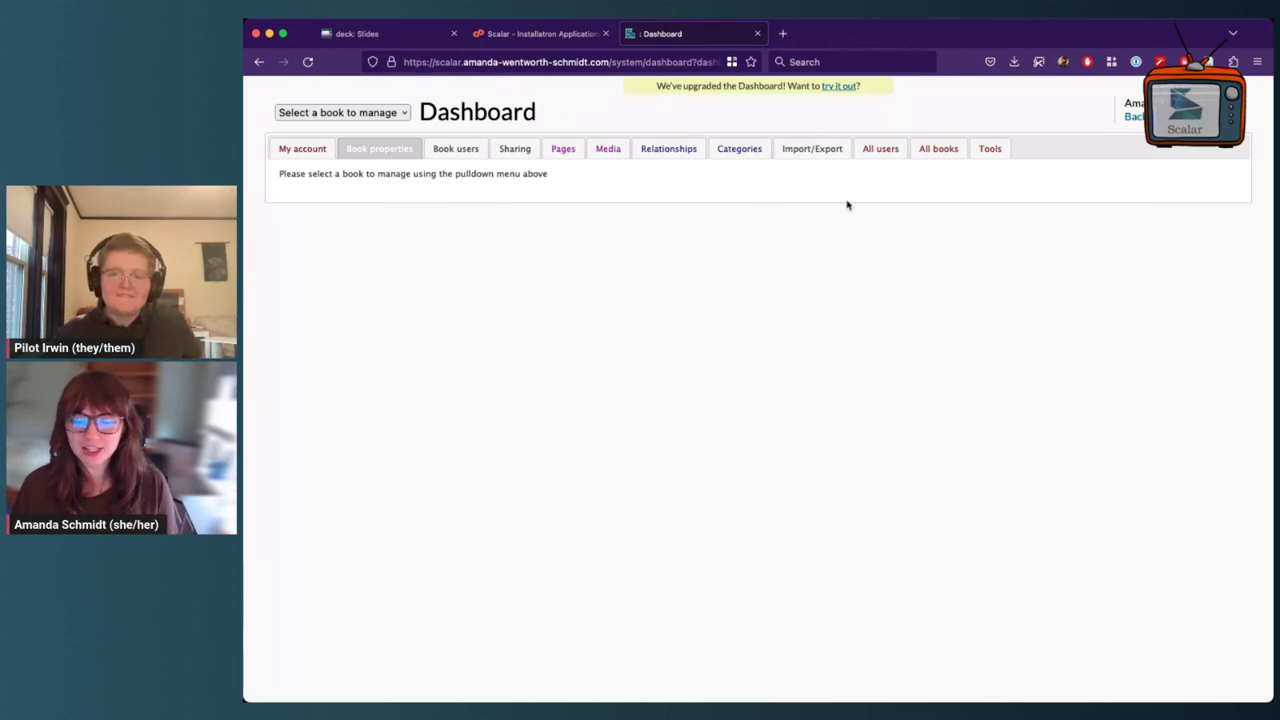
{"action": "left_click", "coordinate": [850, 88]}
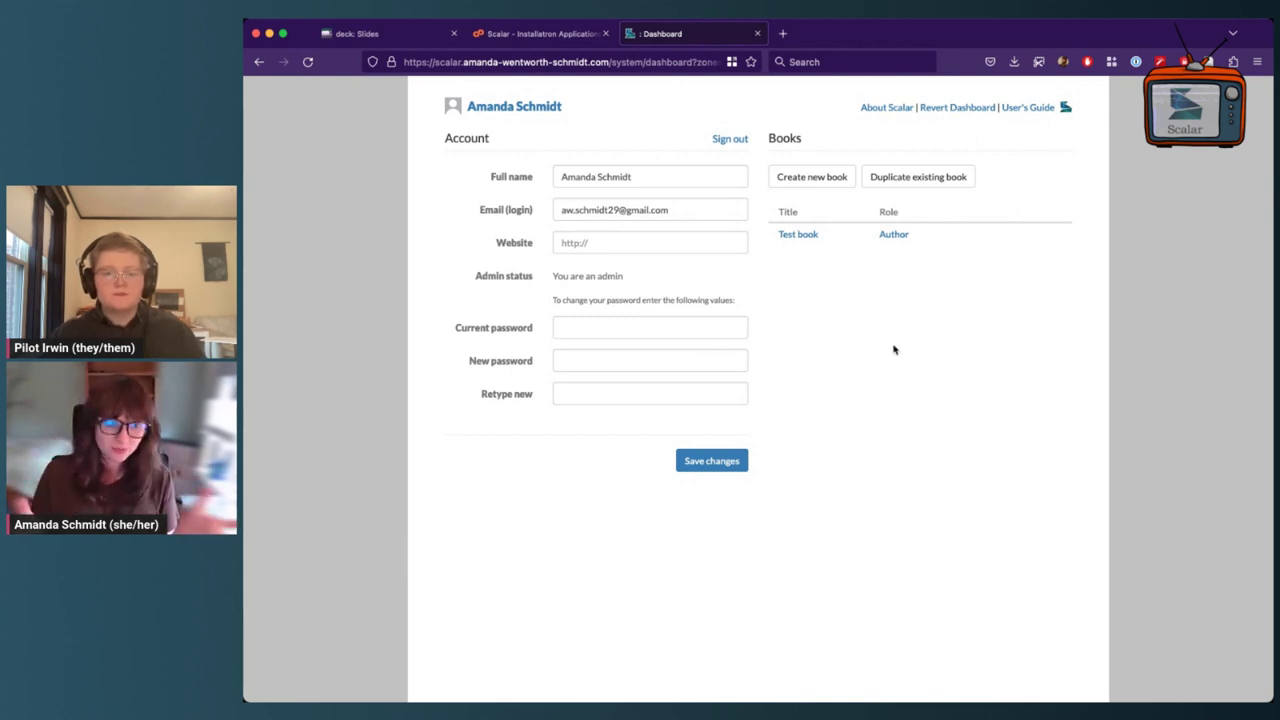
{"action": "mouse_move", "coordinate": [958, 234]}
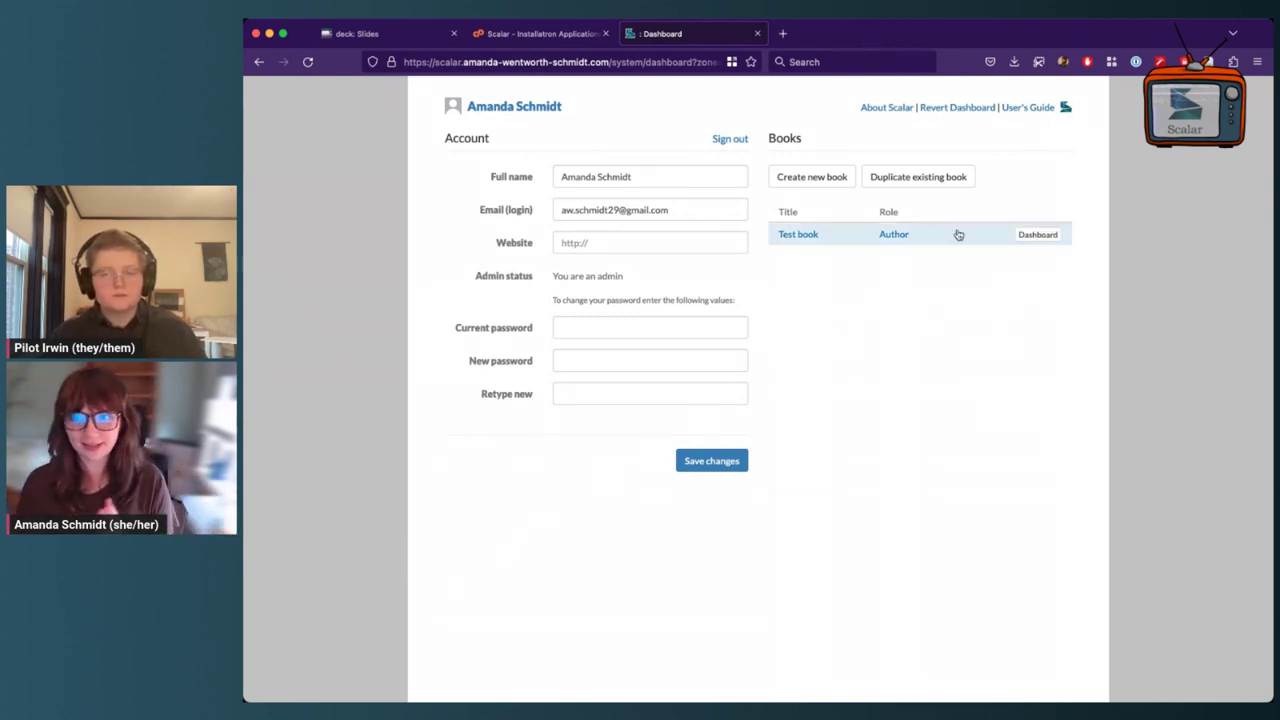
Step: Look through the My account, Sharing and Book users sections of the older dashboard, and return to the upgraded version
{"action": "left_click", "coordinate": [984, 108]}
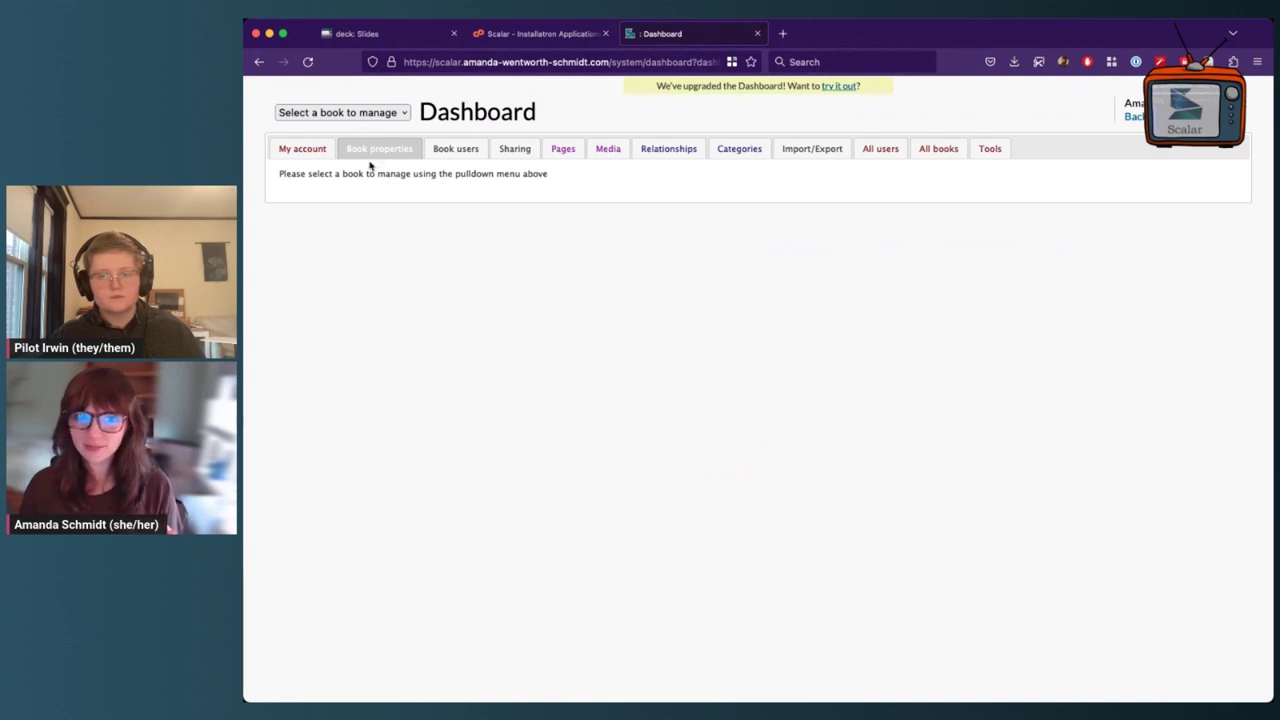
{"action": "left_click", "coordinate": [304, 149]}
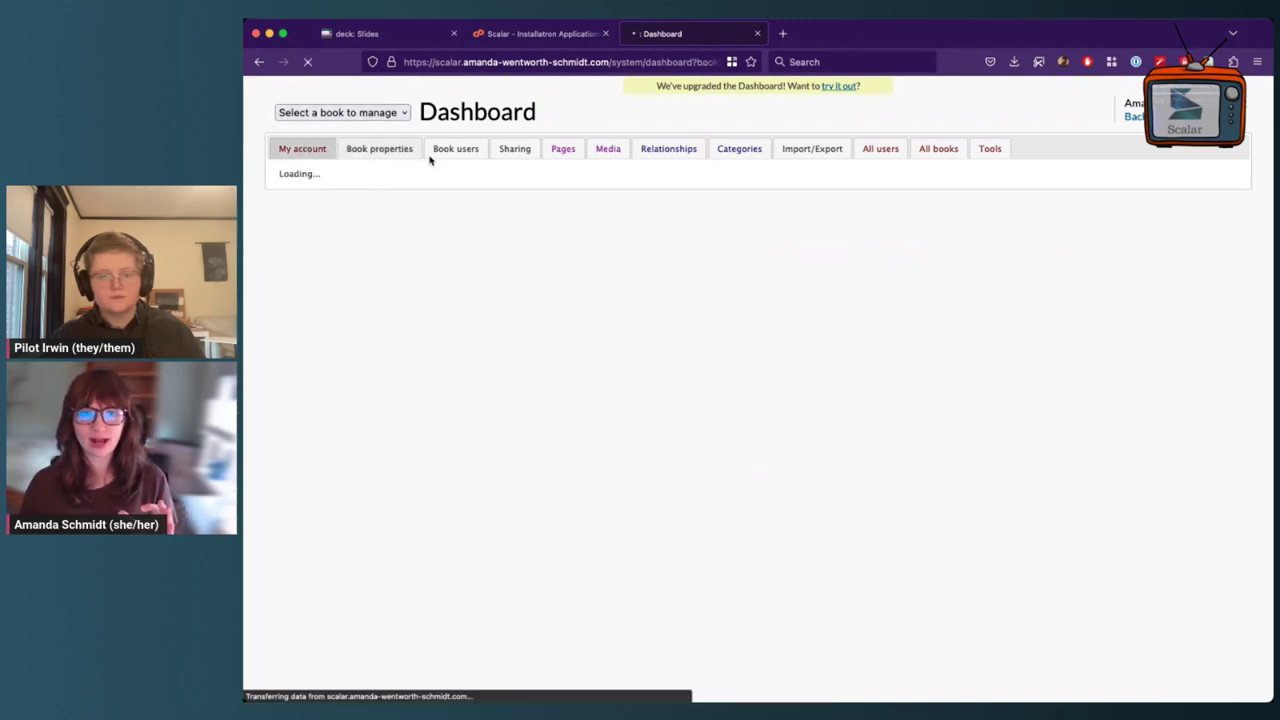
{"action": "left_click", "coordinate": [518, 152]}
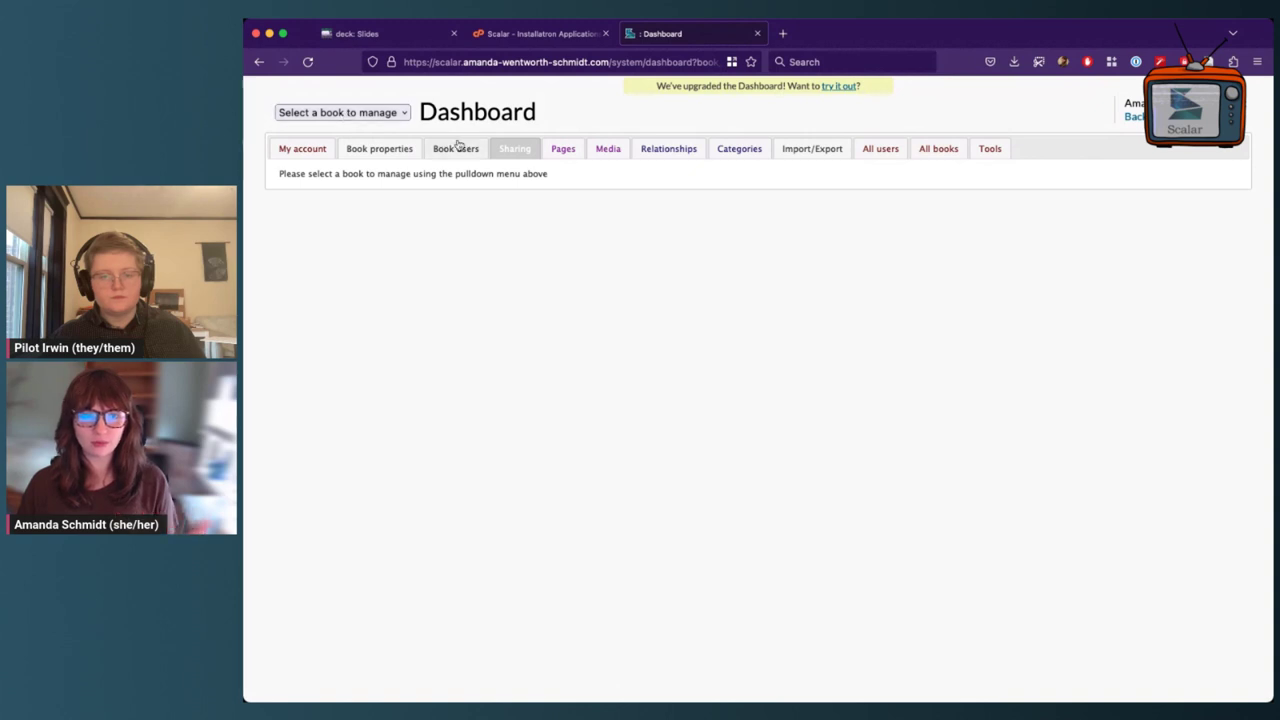
{"action": "left_click", "coordinate": [458, 148]}
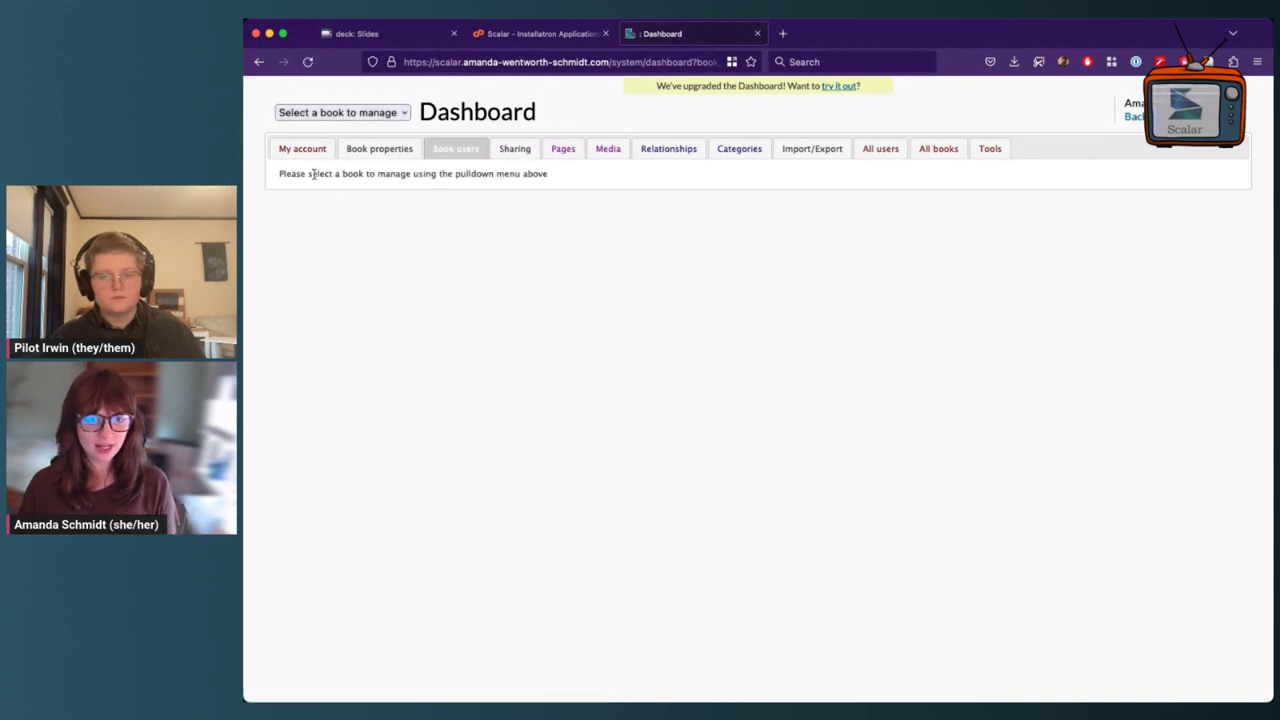
{"action": "left_click_drag", "start_coordinate": [309, 174], "coordinate": [398, 175]}
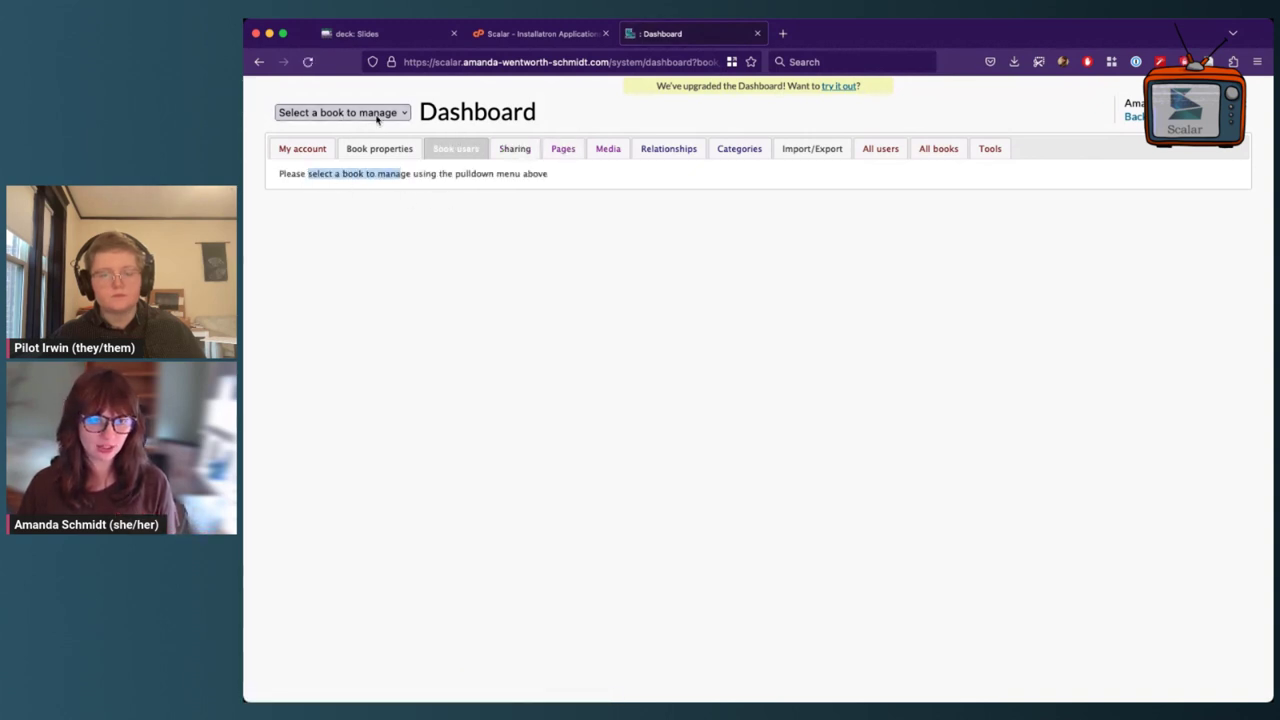
{"action": "left_click", "coordinate": [839, 87]}
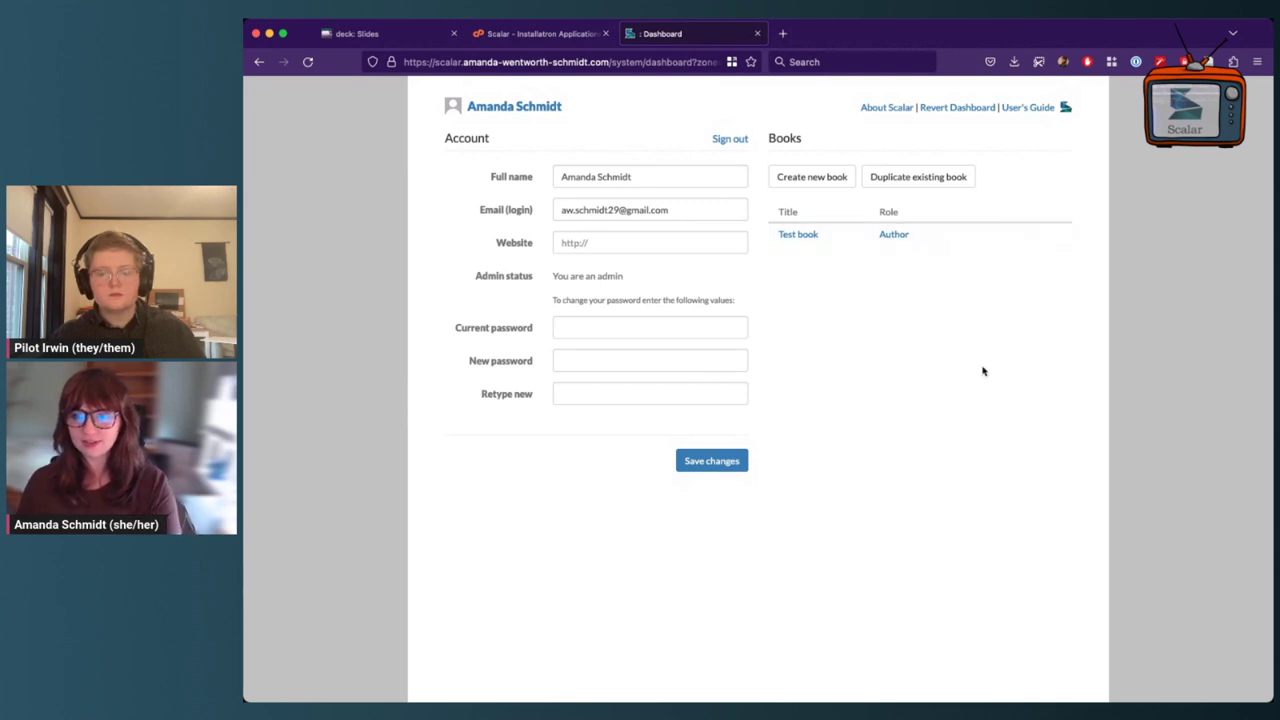
Step: Review the form for creating a new book, including its Genre setting, and close it without creating anything
{"action": "mouse_move", "coordinate": [949, 229]}
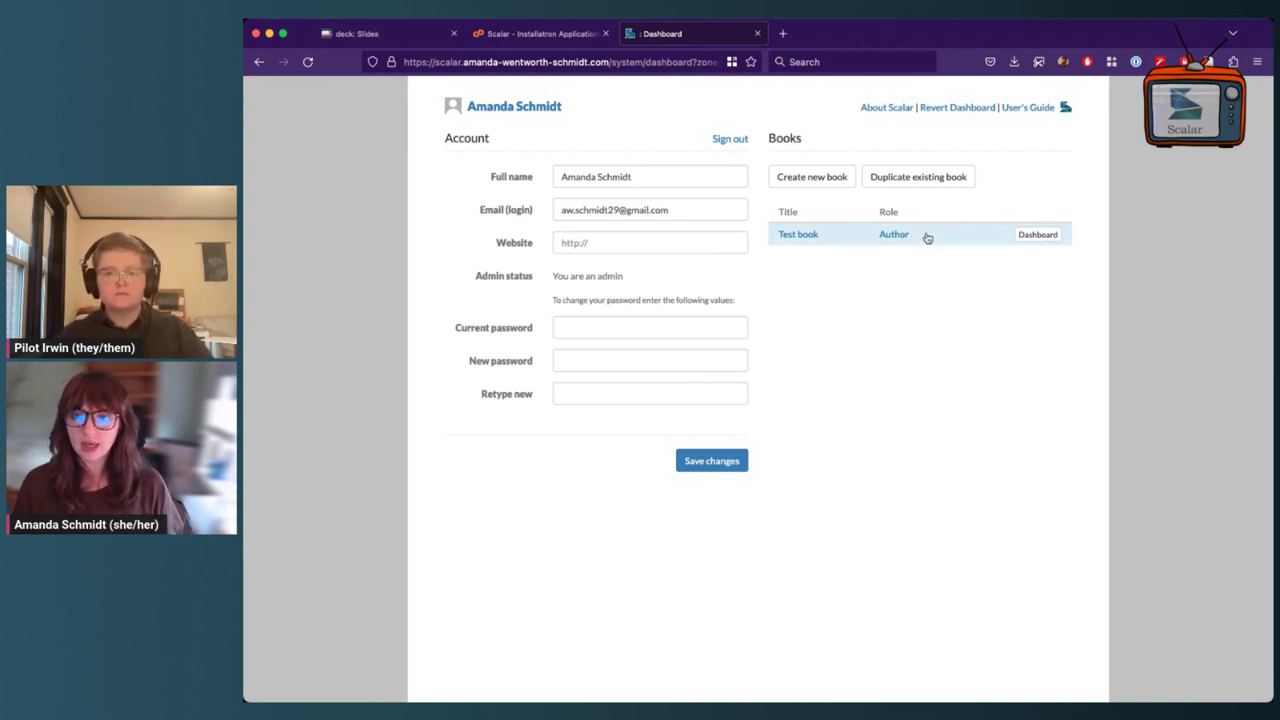
{"action": "left_click", "coordinate": [800, 180]}
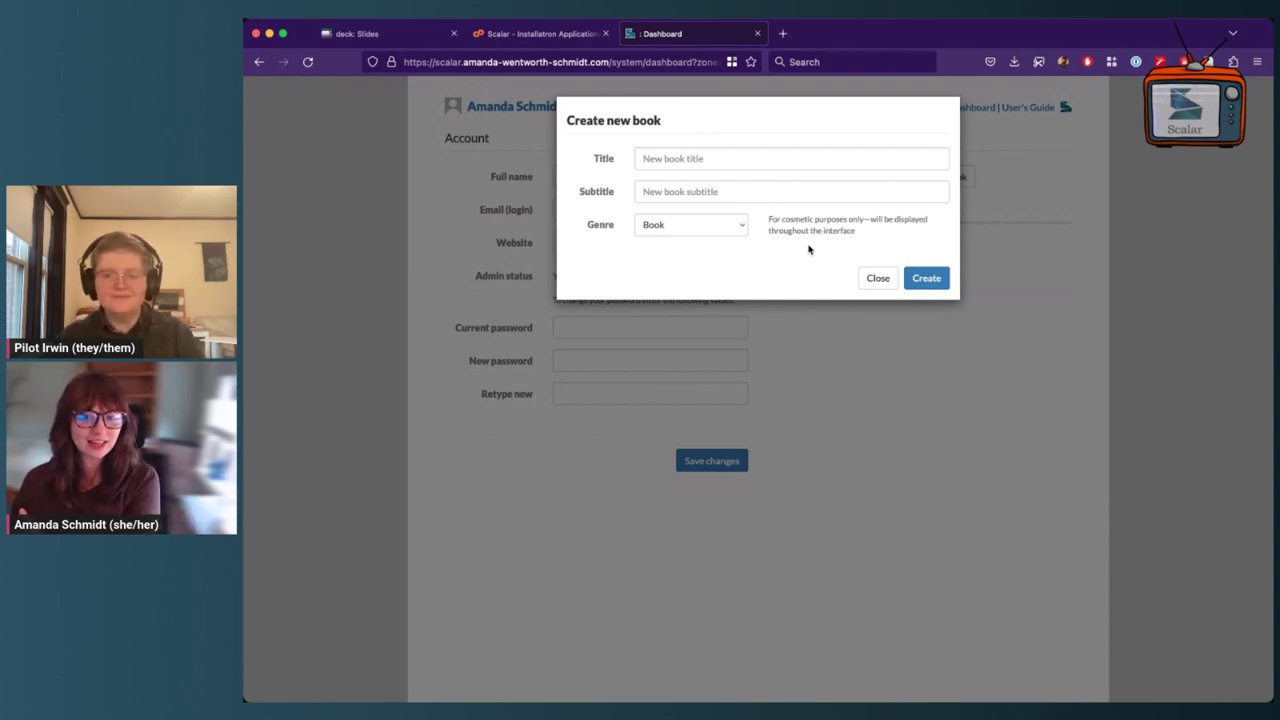
{"action": "left_click", "coordinate": [742, 226]}
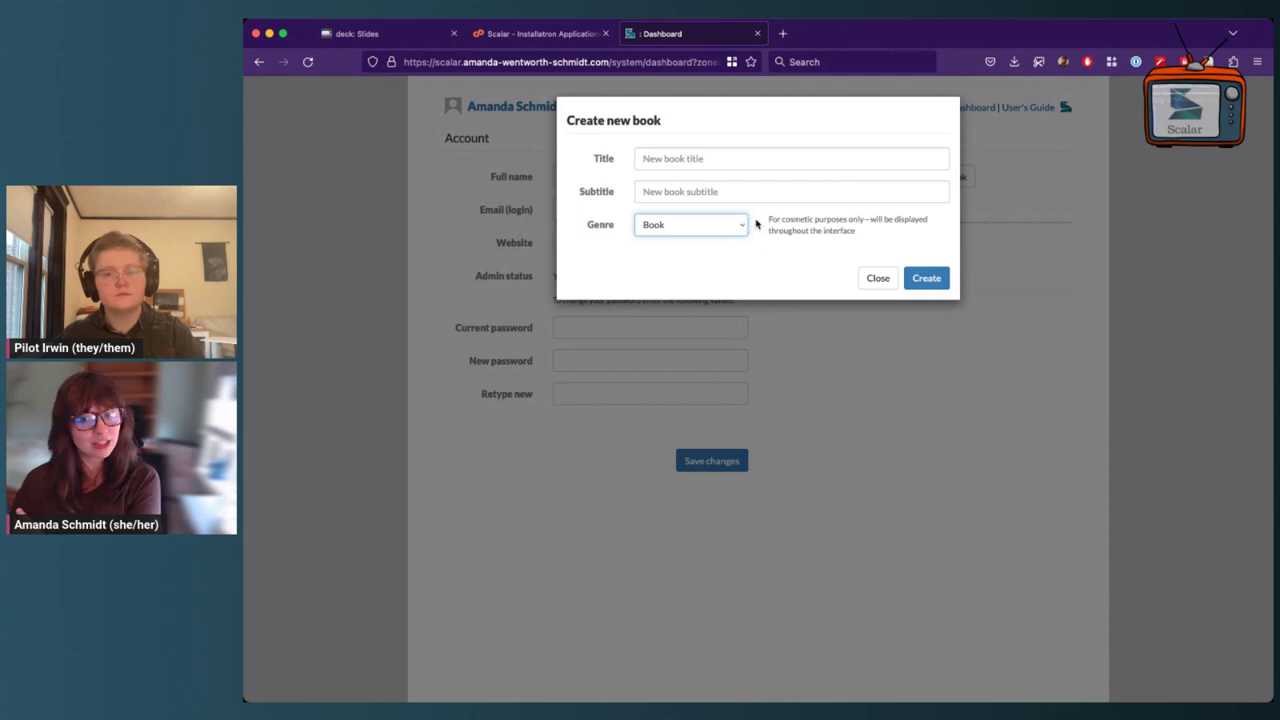
{"action": "left_click", "coordinate": [878, 278]}
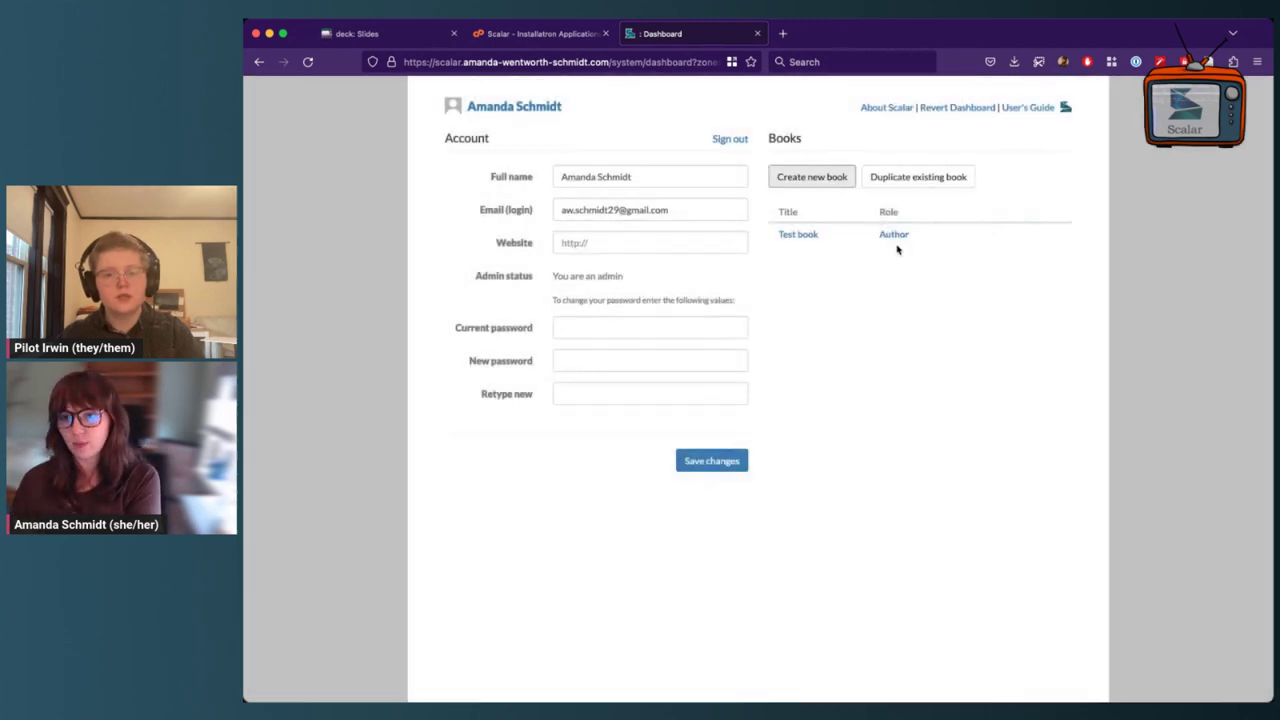
Step: View the properties of Test book in its own dashboard and return to the account dashboard
{"action": "left_click", "coordinate": [1027, 236]}
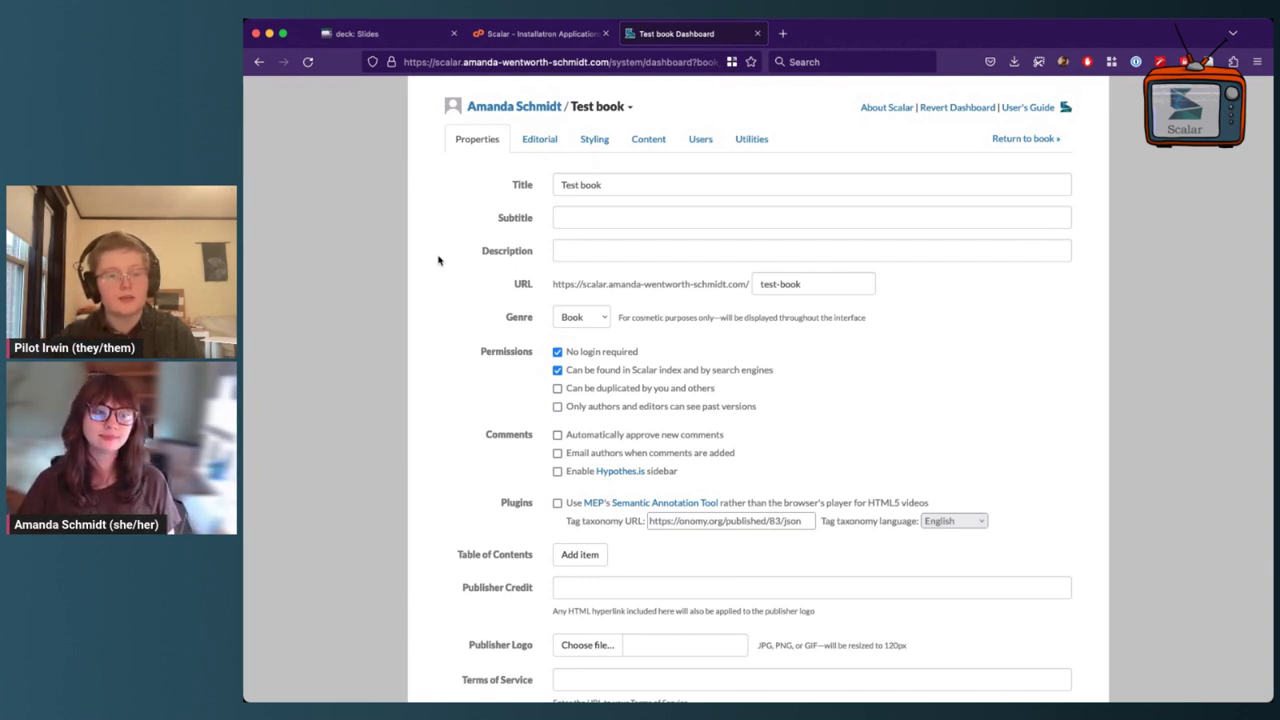
{"action": "left_click", "coordinate": [259, 62]}
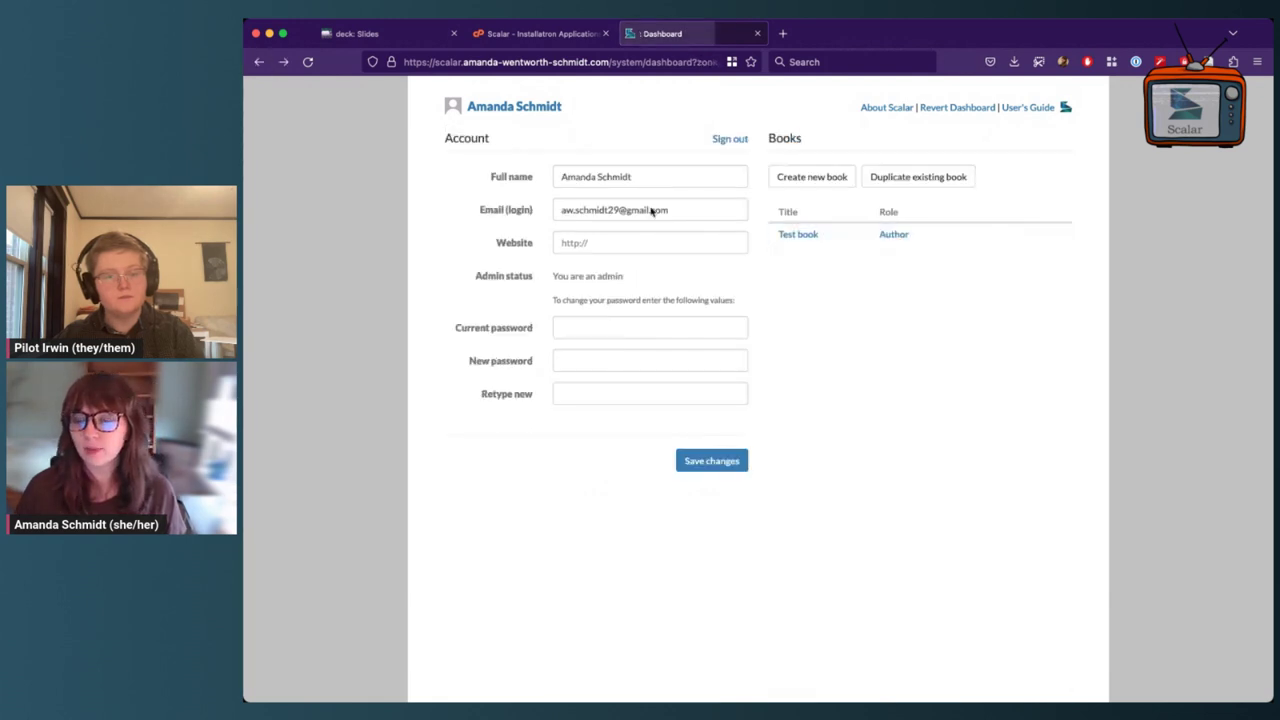
Step: Look at the Genre choices in the new book form again and close it without creating a book
{"action": "left_click", "coordinate": [843, 185]}
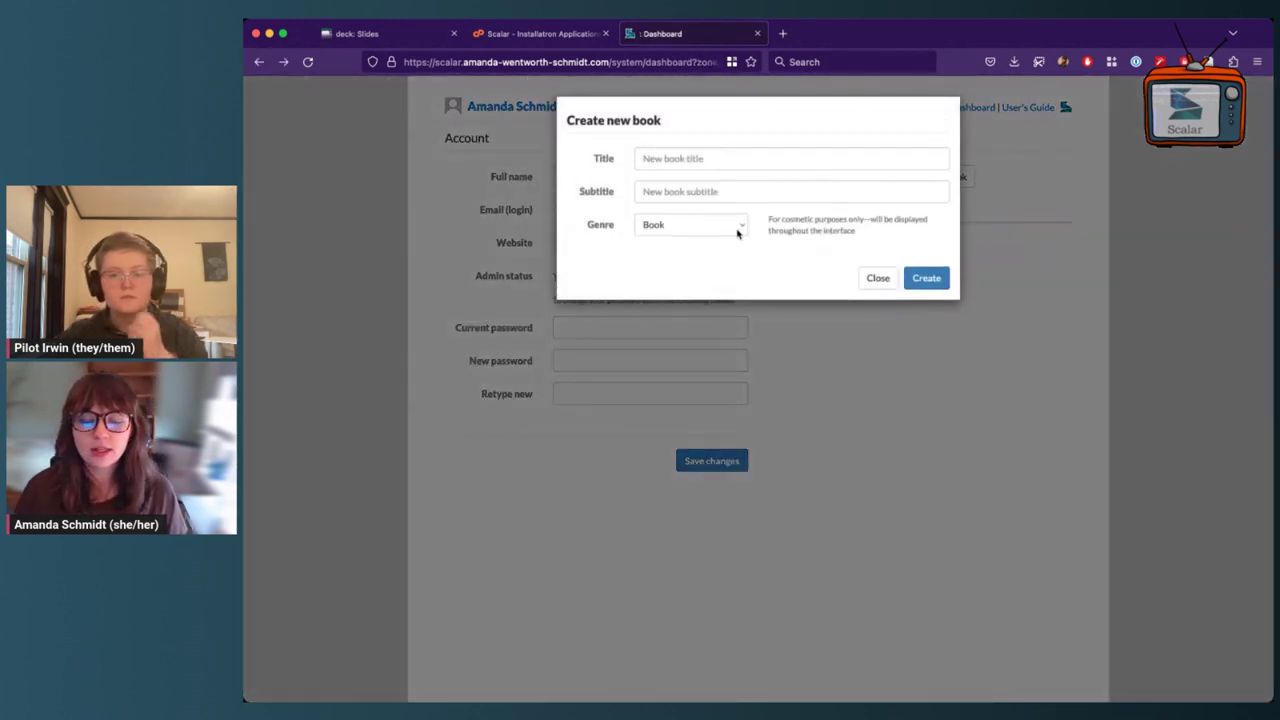
{"action": "left_click", "coordinate": [738, 230]}
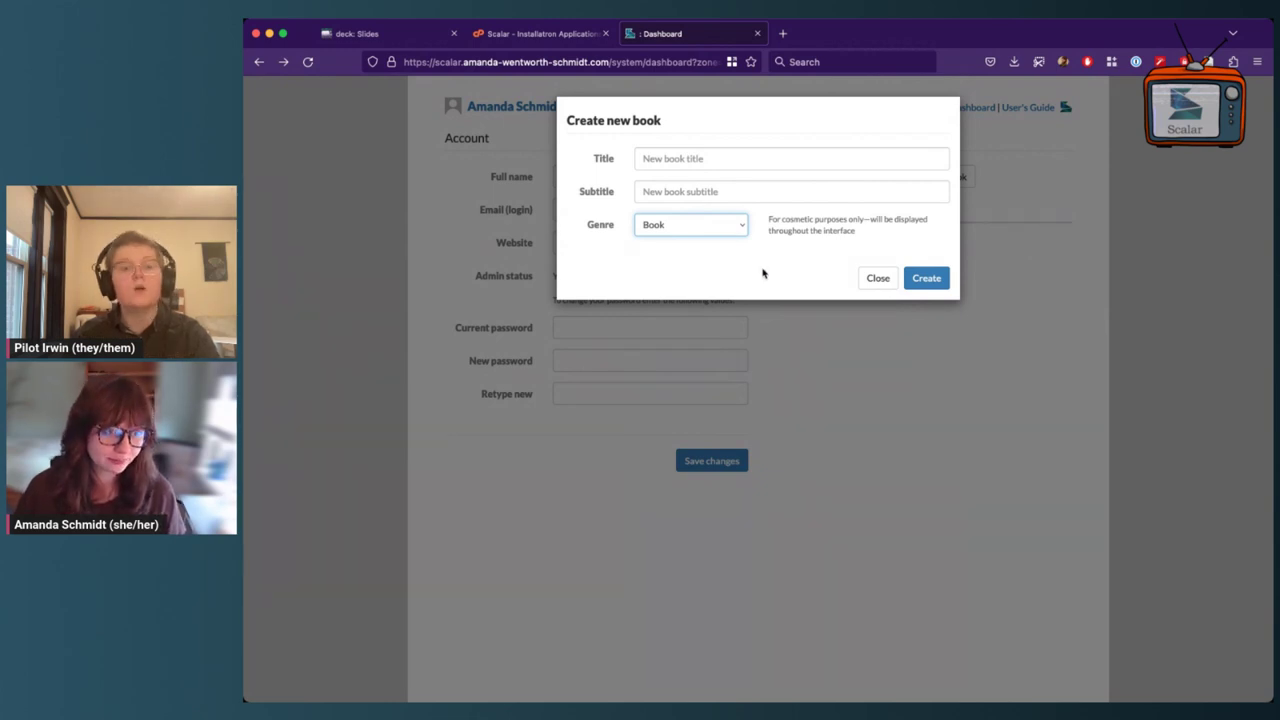
{"action": "left_click", "coordinate": [876, 287]}
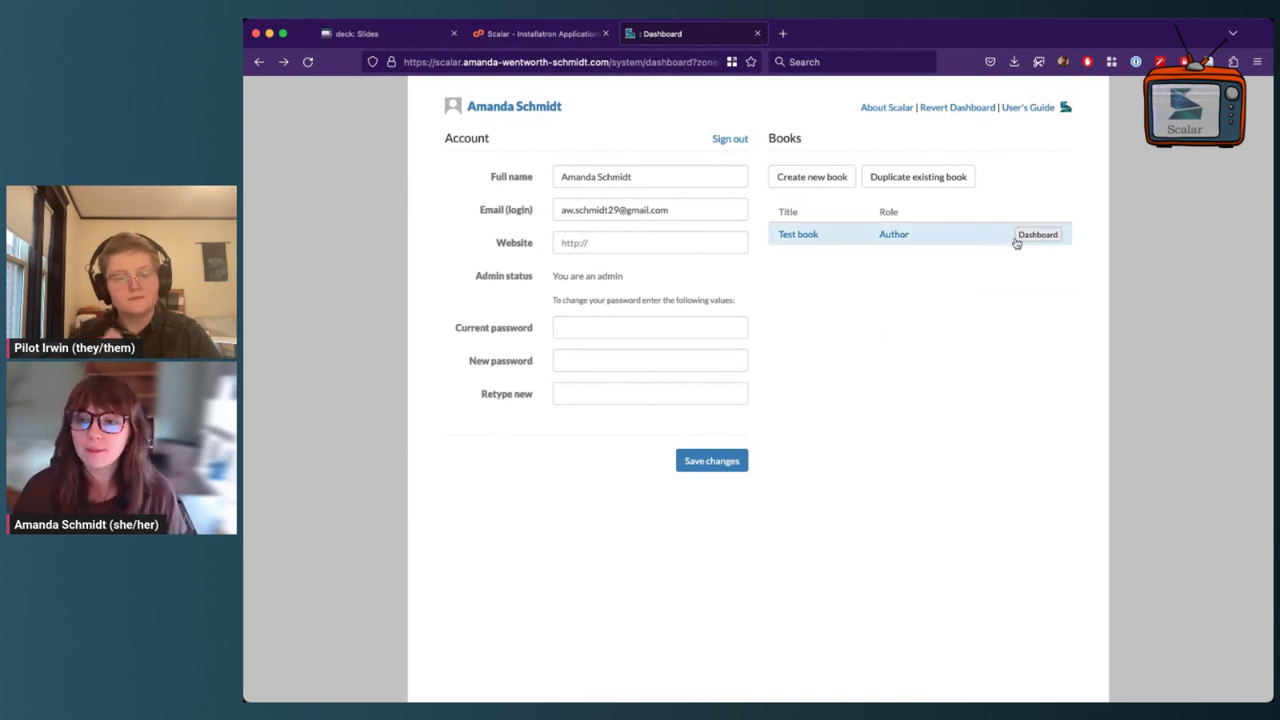
Step: Open the dashboard of Test book and examine its Properties, from title, URL and permissions to comments, plugins and publisher settings
{"action": "left_click", "coordinate": [1017, 241]}
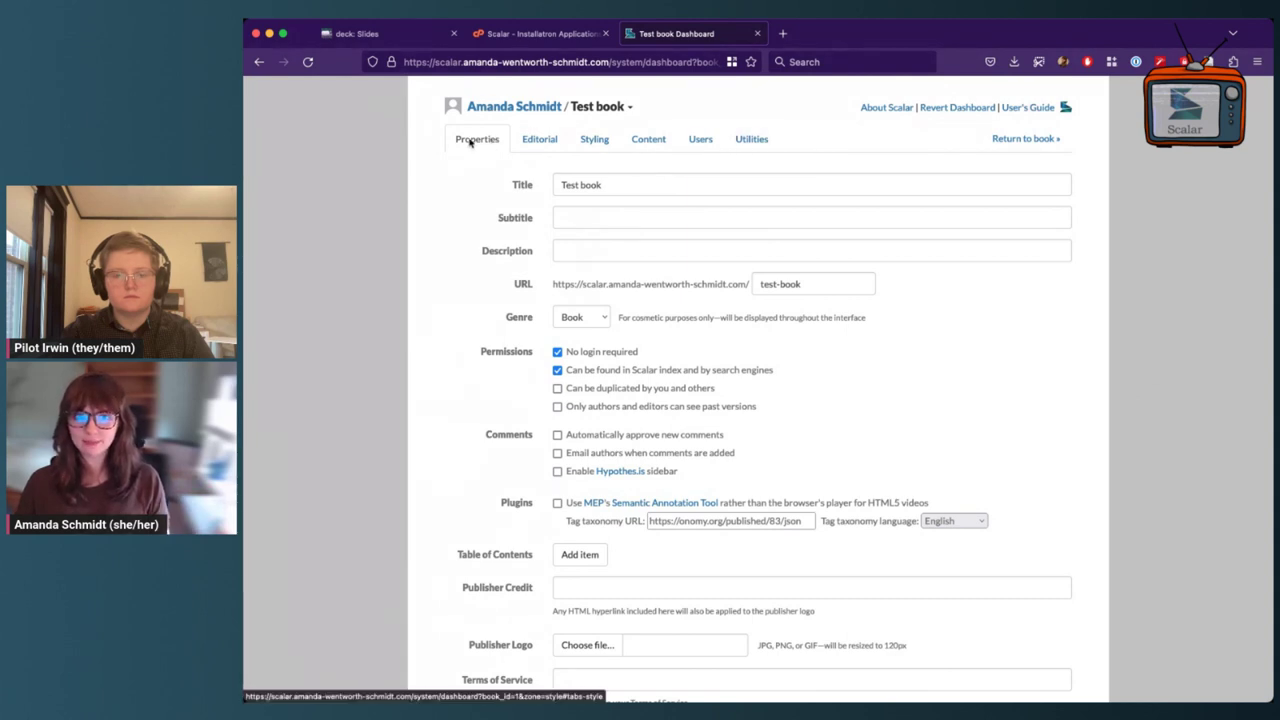
{"action": "scroll", "coordinate": [468, 145], "scroll_direction": "up", "scroll_amount": 1}
{"action": "scroll", "coordinate": [467, 148], "scroll_direction": "down", "scroll_amount": 1}
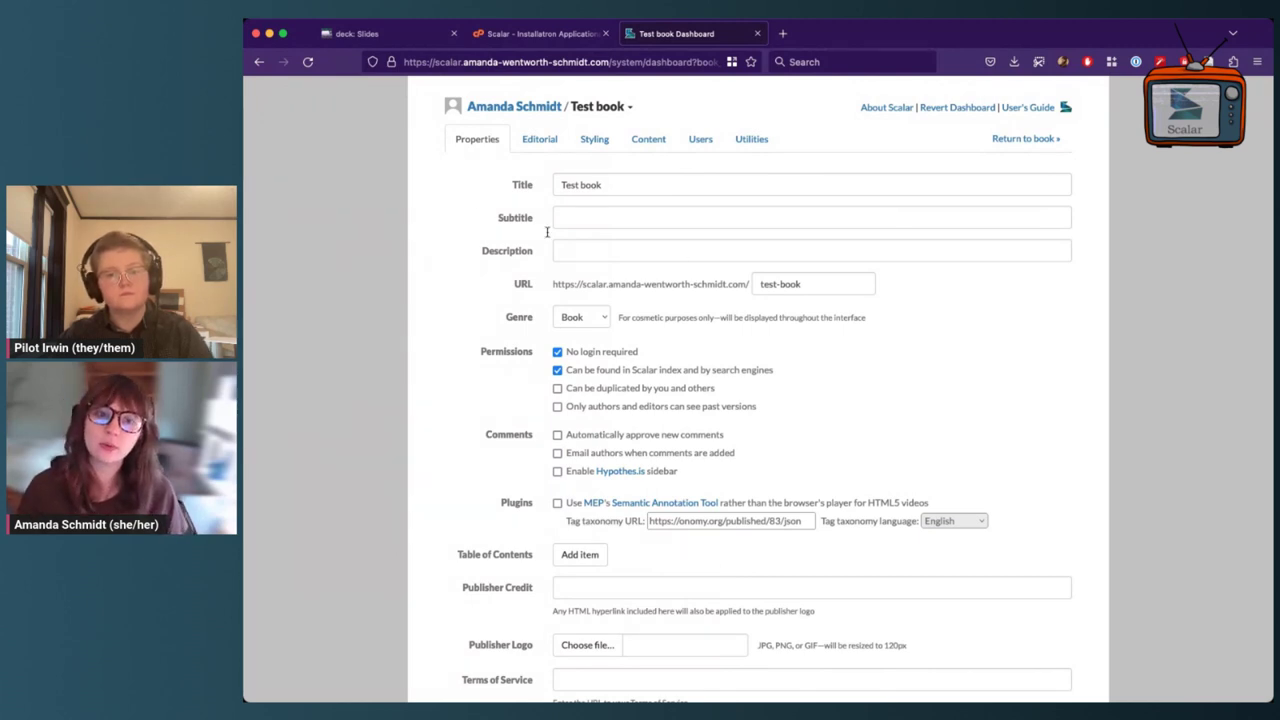
{"action": "scroll", "coordinate": [714, 469], "scroll_direction": "down", "scroll_amount": 3}
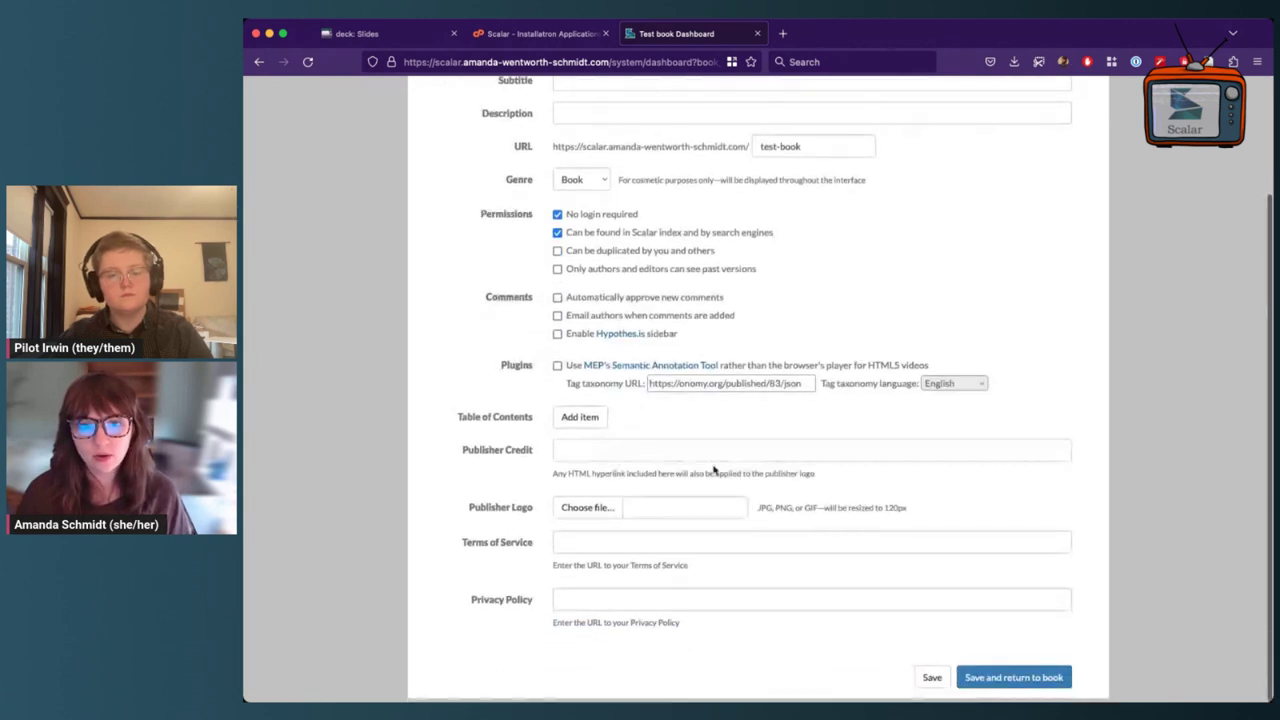
{"action": "scroll", "coordinate": [714, 469], "scroll_direction": "up", "scroll_amount": 3}
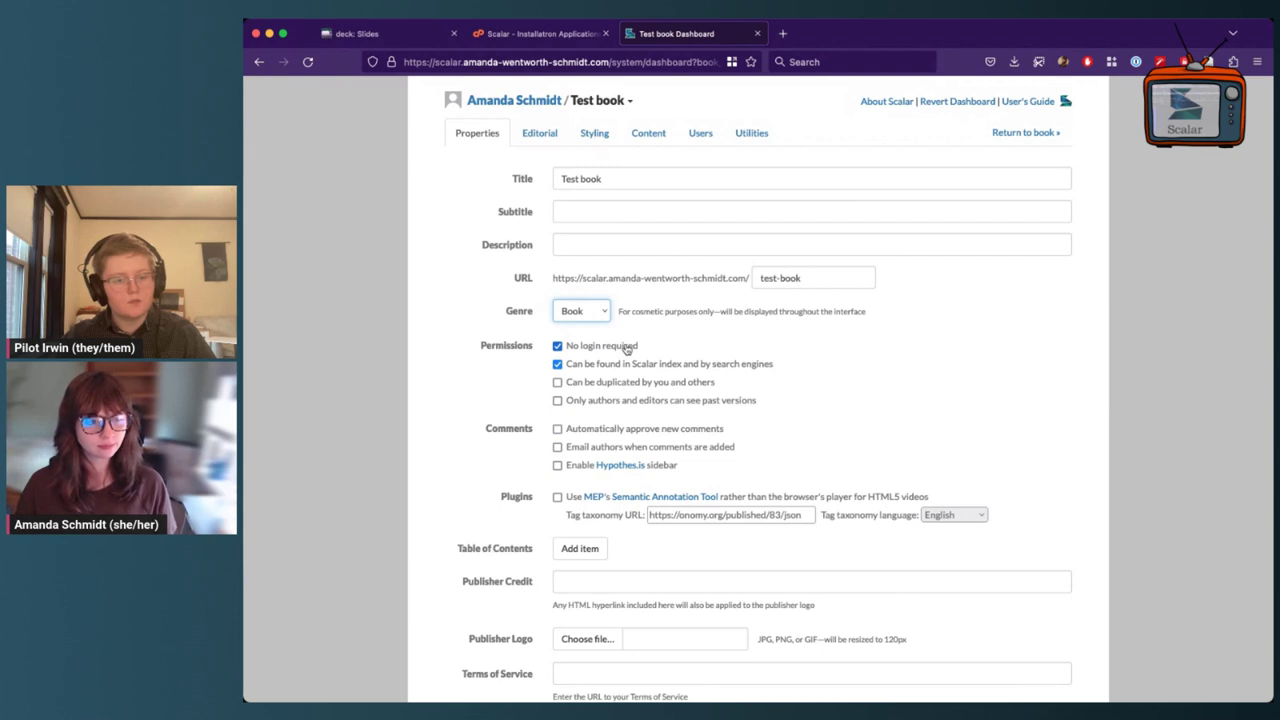
{"action": "left_click", "coordinate": [843, 363]}
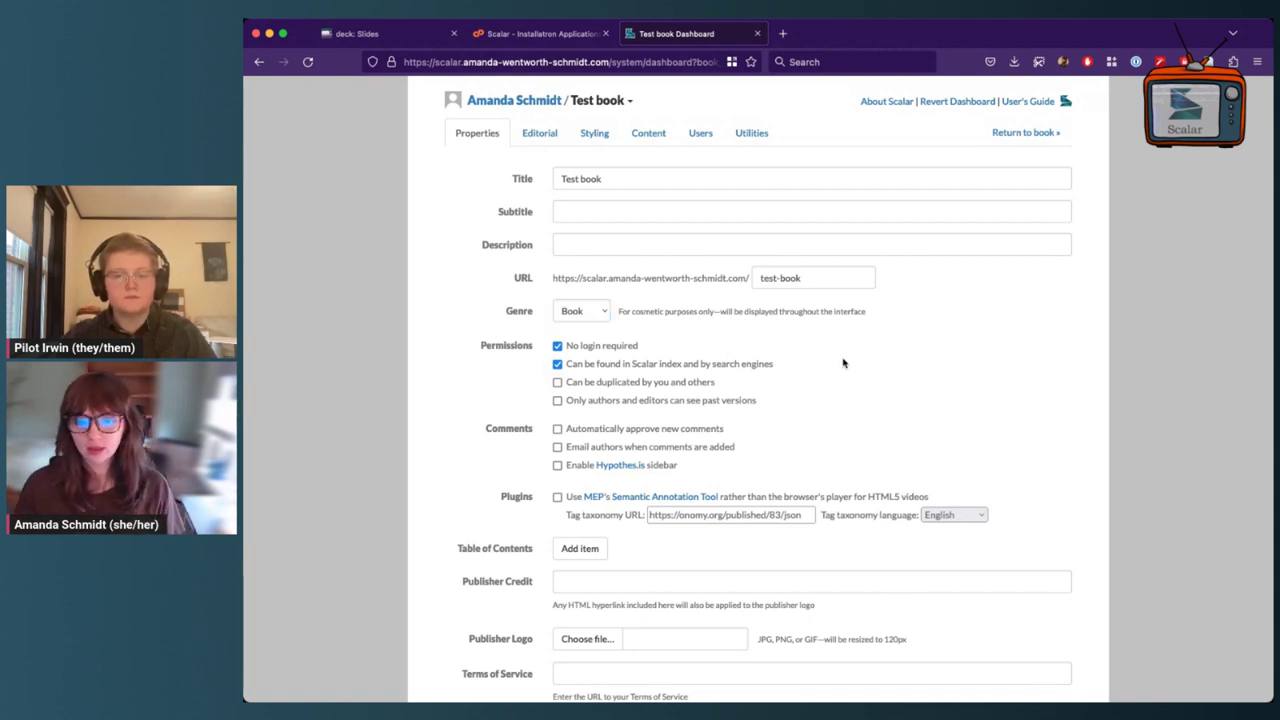
{"action": "scroll", "coordinate": [843, 363], "scroll_direction": "down", "scroll_amount": 2}
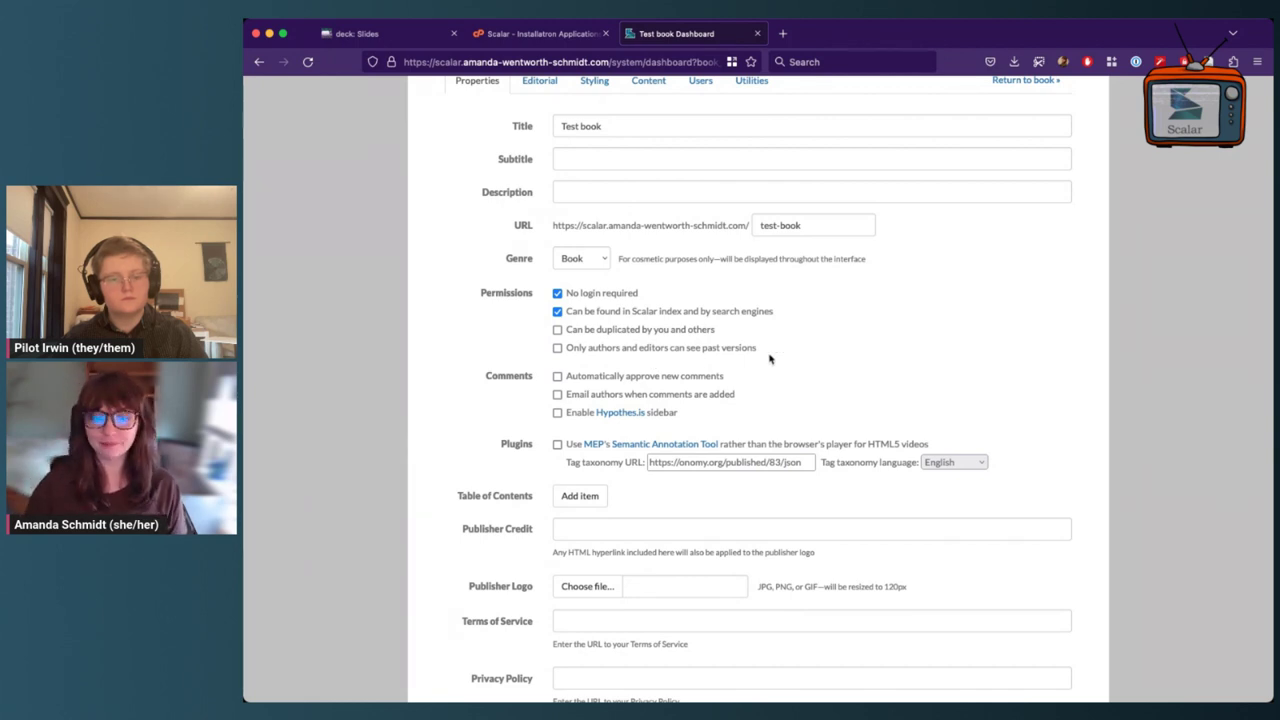
{"action": "scroll", "coordinate": [770, 358], "scroll_direction": "down", "scroll_amount": 2}
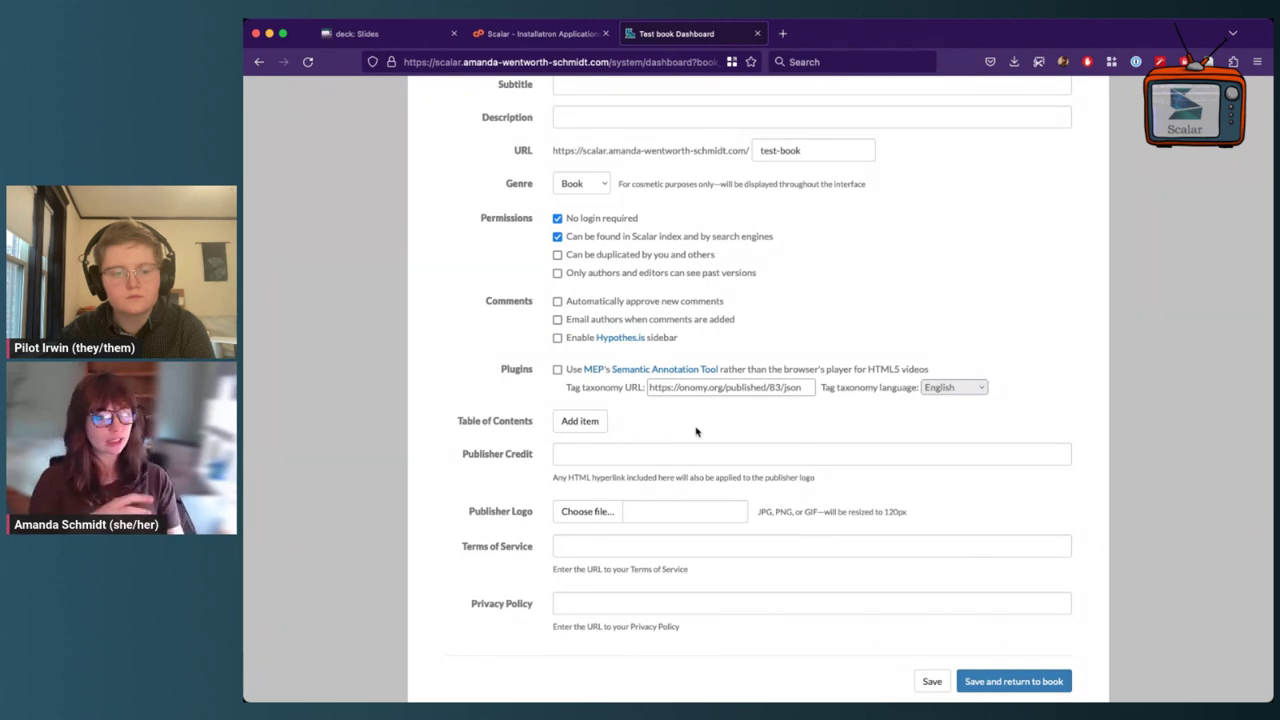
{"action": "scroll", "coordinate": [823, 457], "scroll_direction": "down", "scroll_amount": 3}
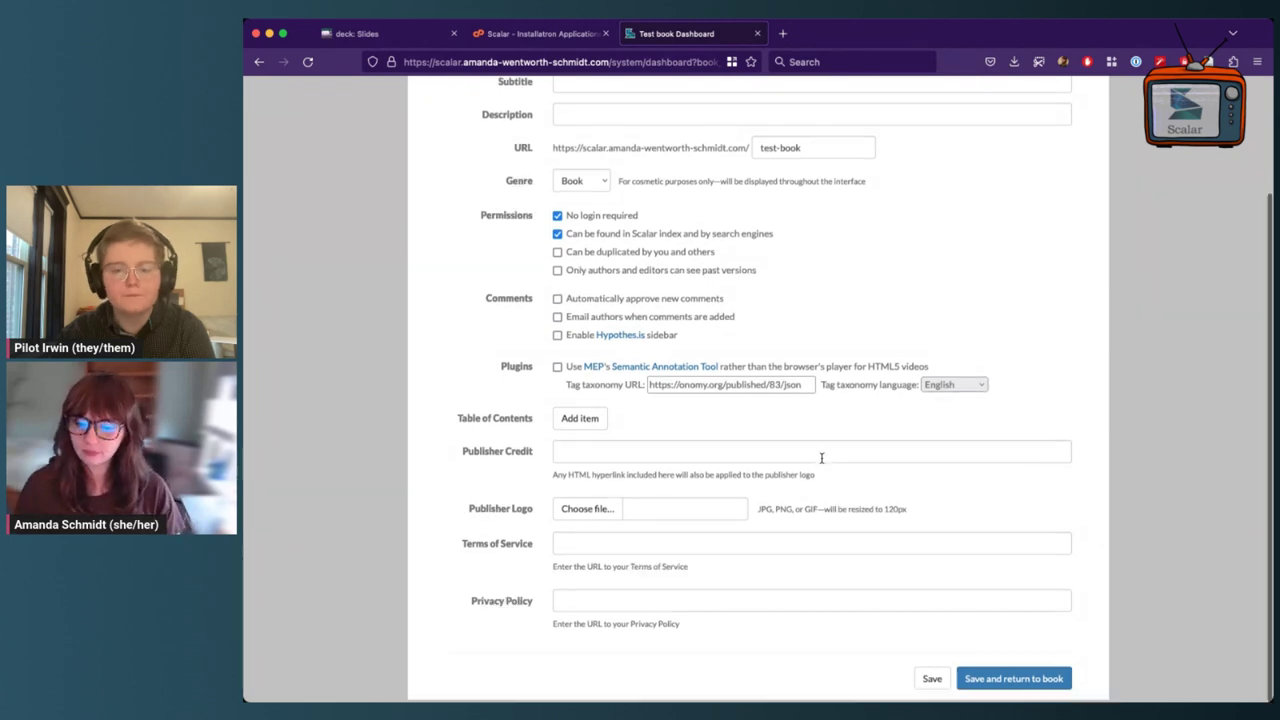
{"action": "scroll", "coordinate": [1120, 617], "scroll_direction": "up", "scroll_amount": 3}
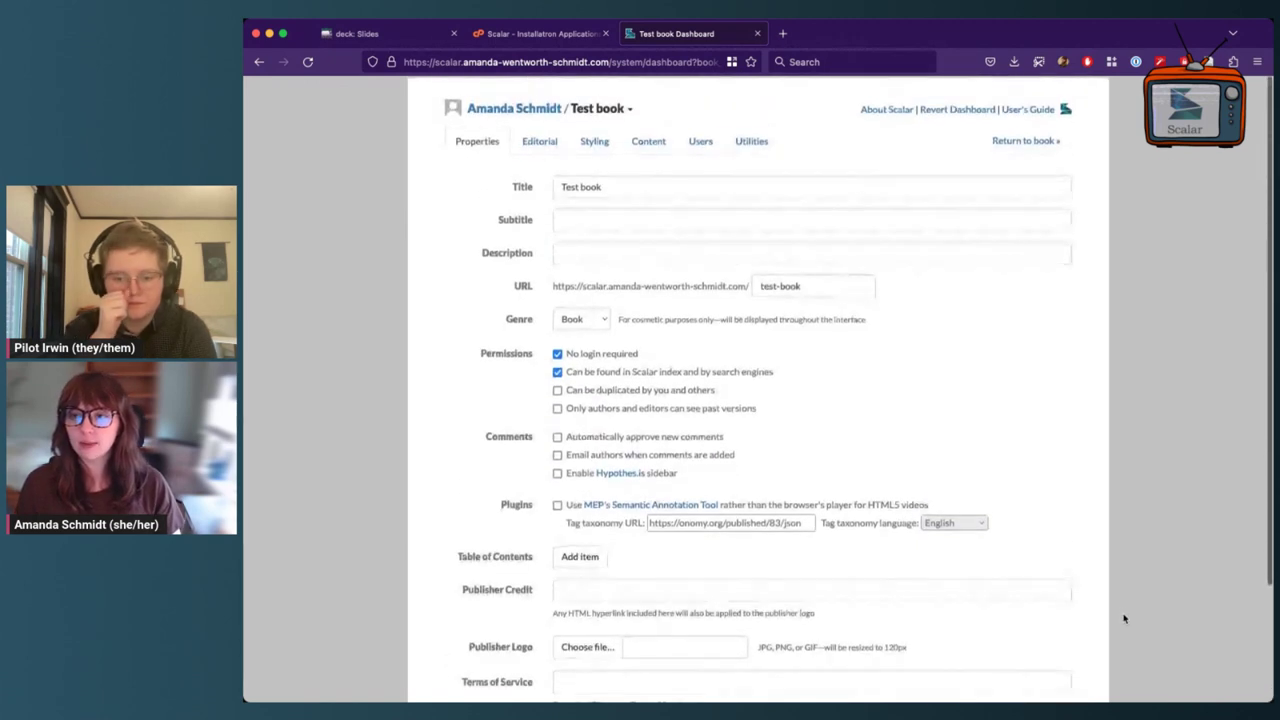
Step: Look through Test book's Editorial workflow section and its Styling options for thumbnail, background image, custom CSS and JavaScript
{"action": "left_click", "coordinate": [537, 146]}
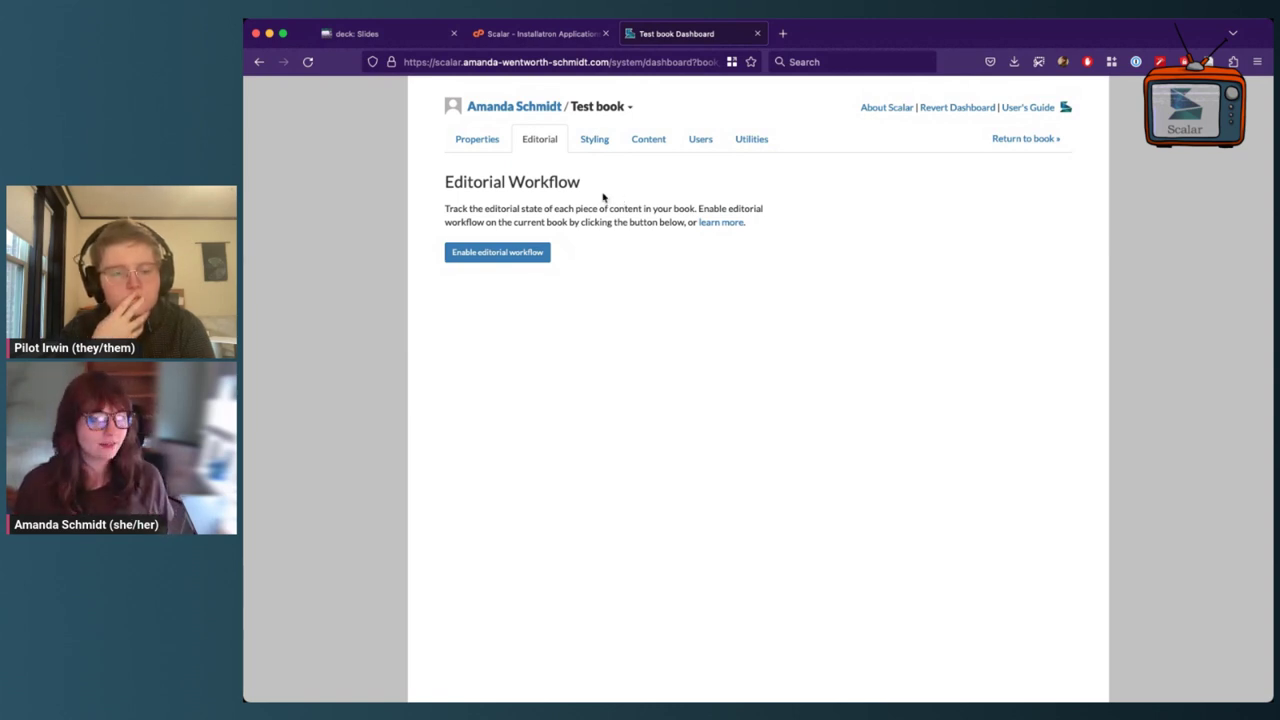
{"action": "left_click", "coordinate": [595, 140]}
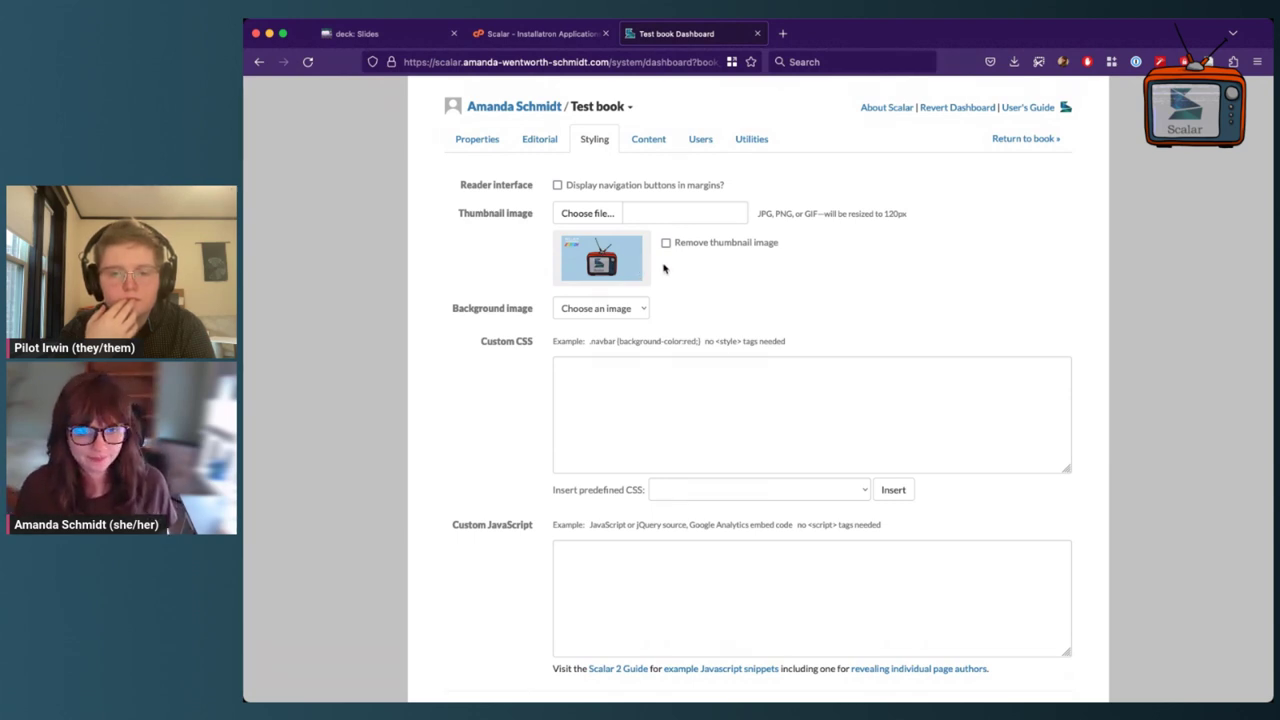
{"action": "scroll", "coordinate": [694, 263], "scroll_direction": "down", "scroll_amount": 1}
{"action": "scroll", "coordinate": [697, 266], "scroll_direction": "up", "scroll_amount": 1}
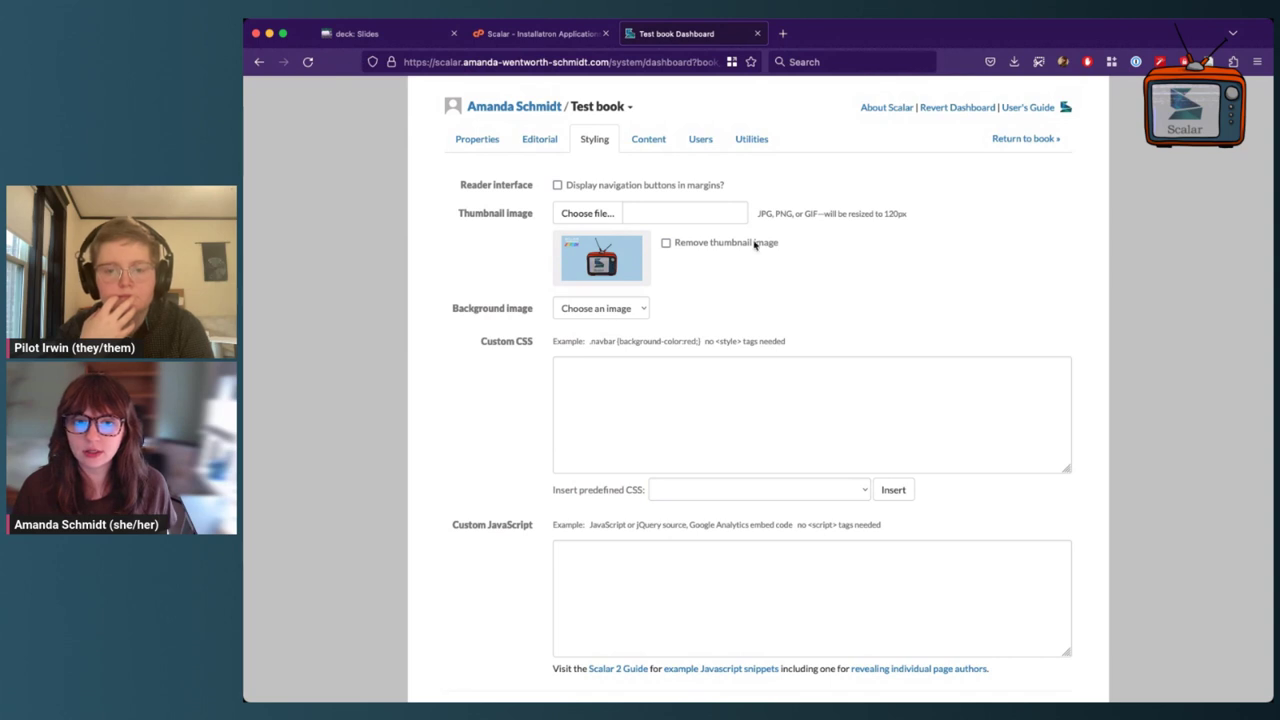
Step: View the pages listed under Test book's Content and the people and roles listed under its Users
{"action": "left_click", "coordinate": [649, 139]}
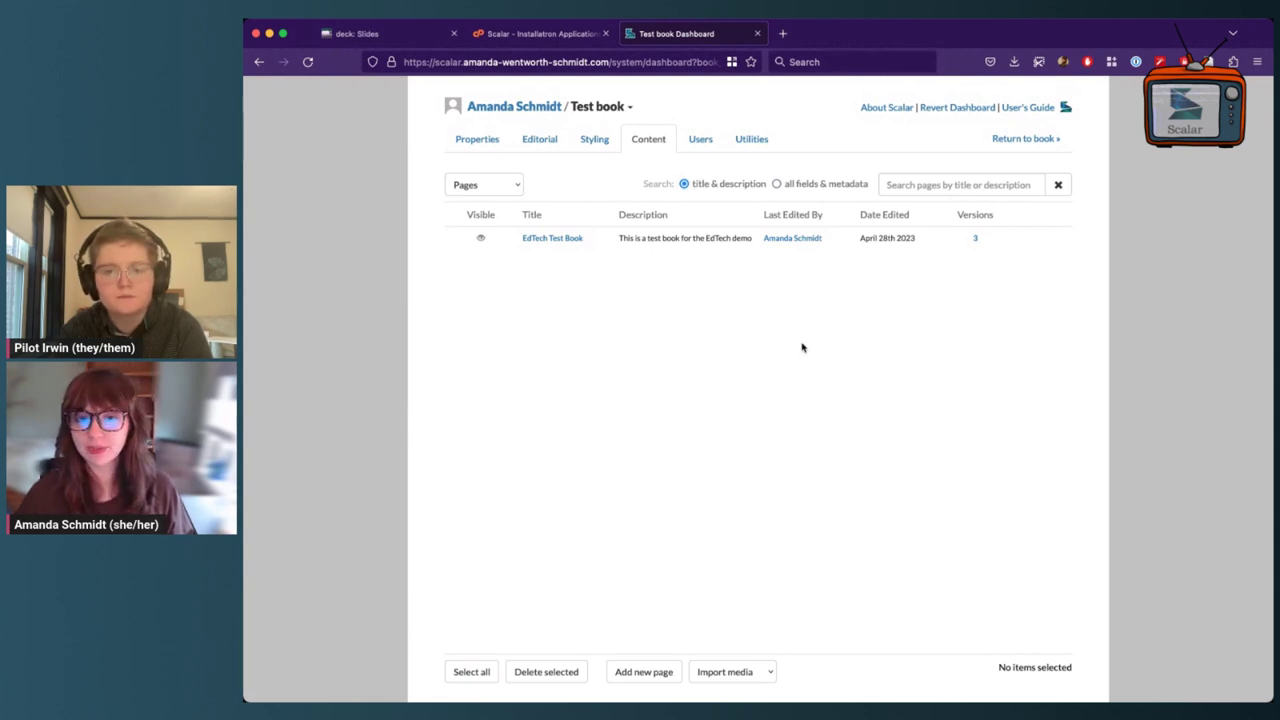
{"action": "left_click", "coordinate": [701, 142]}
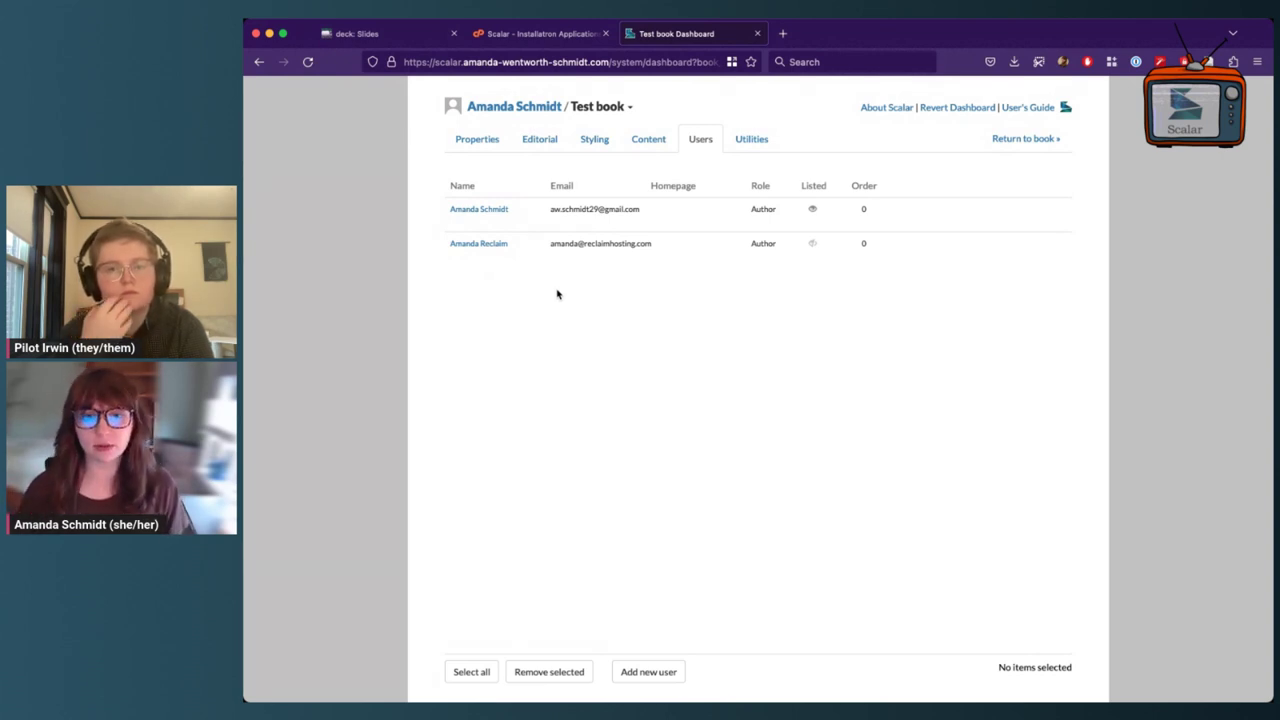
{"action": "mouse_move", "coordinate": [648, 233]}
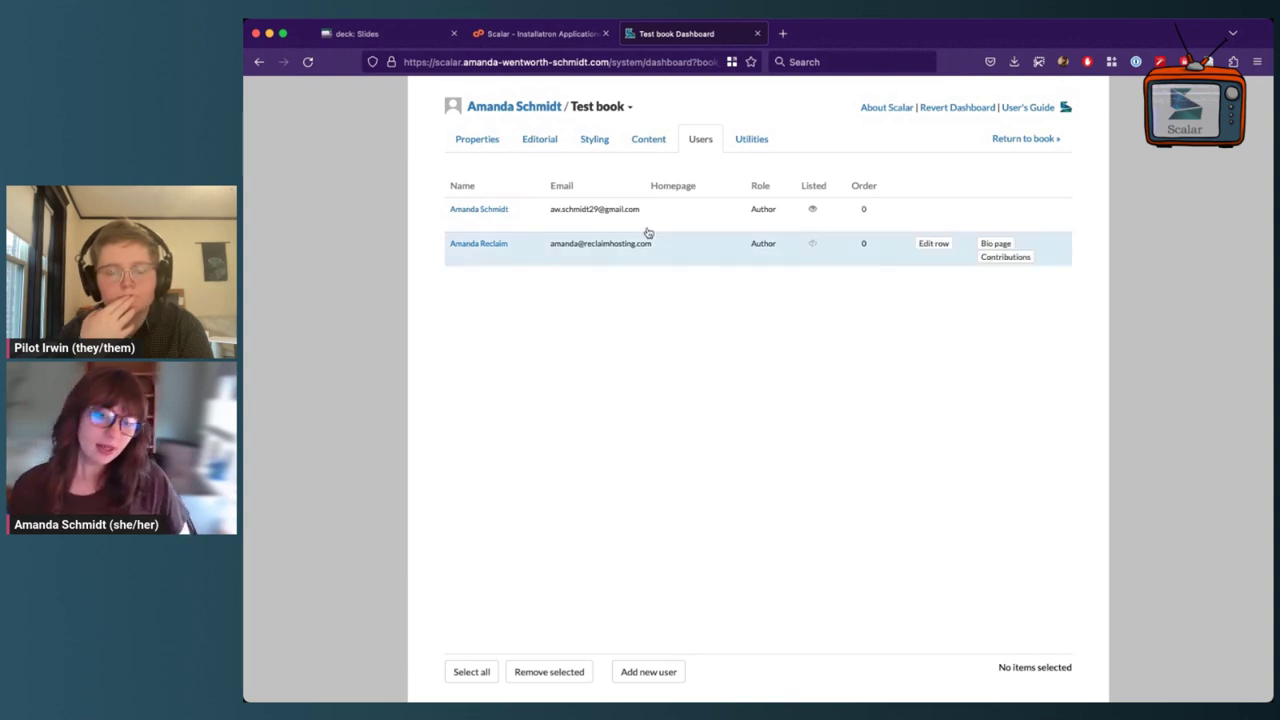
{"action": "mouse_move", "coordinate": [698, 219]}
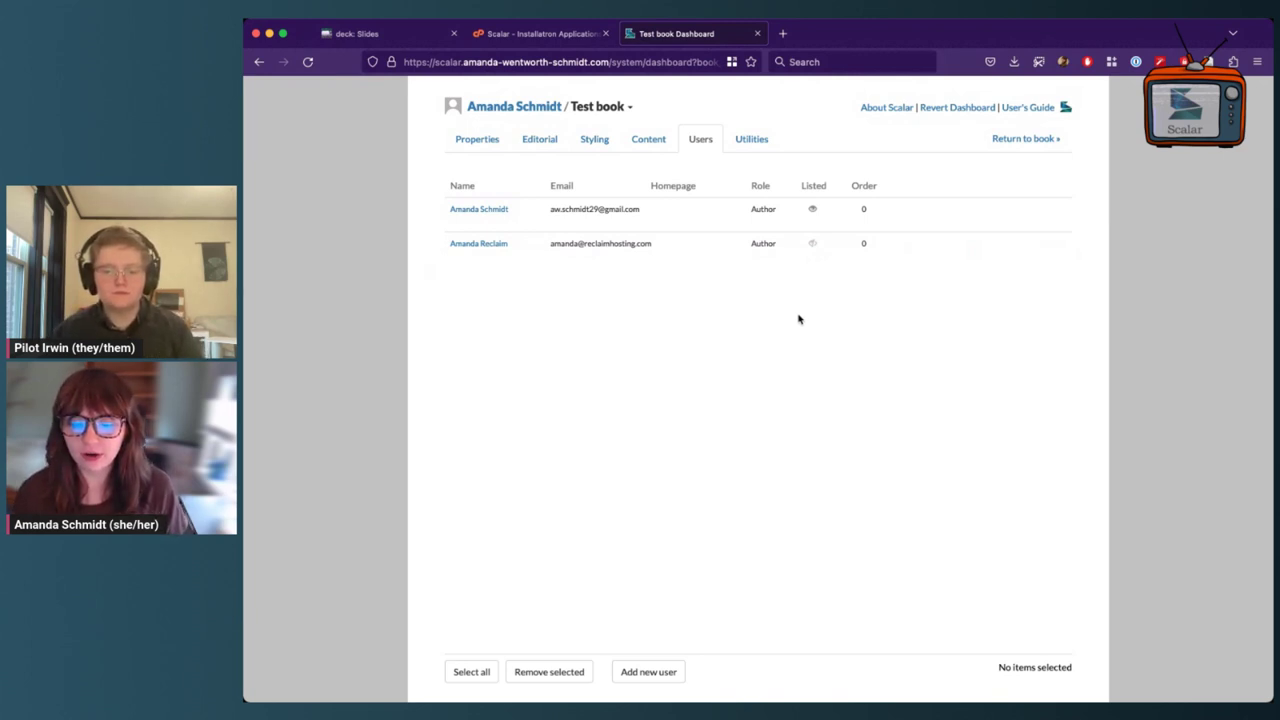
Step: Open Manage users in the book's Utilities, reveal the site's registration key and highlight it for a look
{"action": "left_click", "coordinate": [759, 139]}
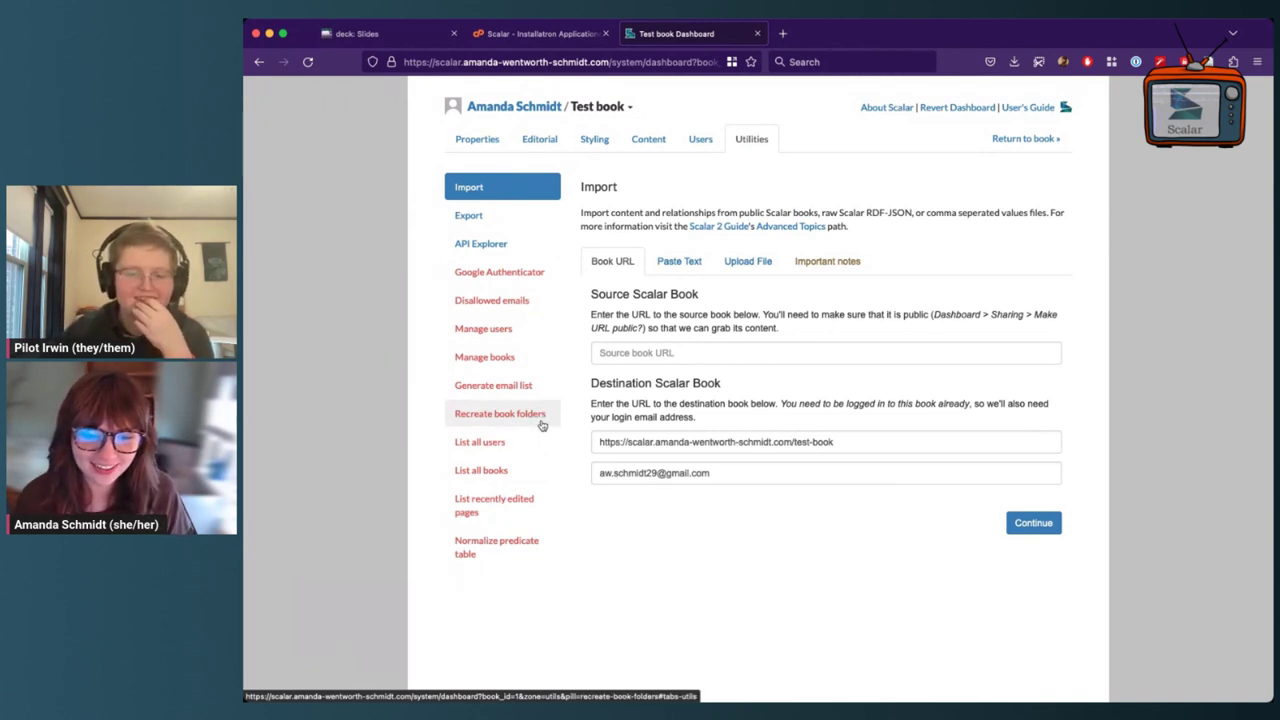
{"action": "left_click", "coordinate": [539, 336]}
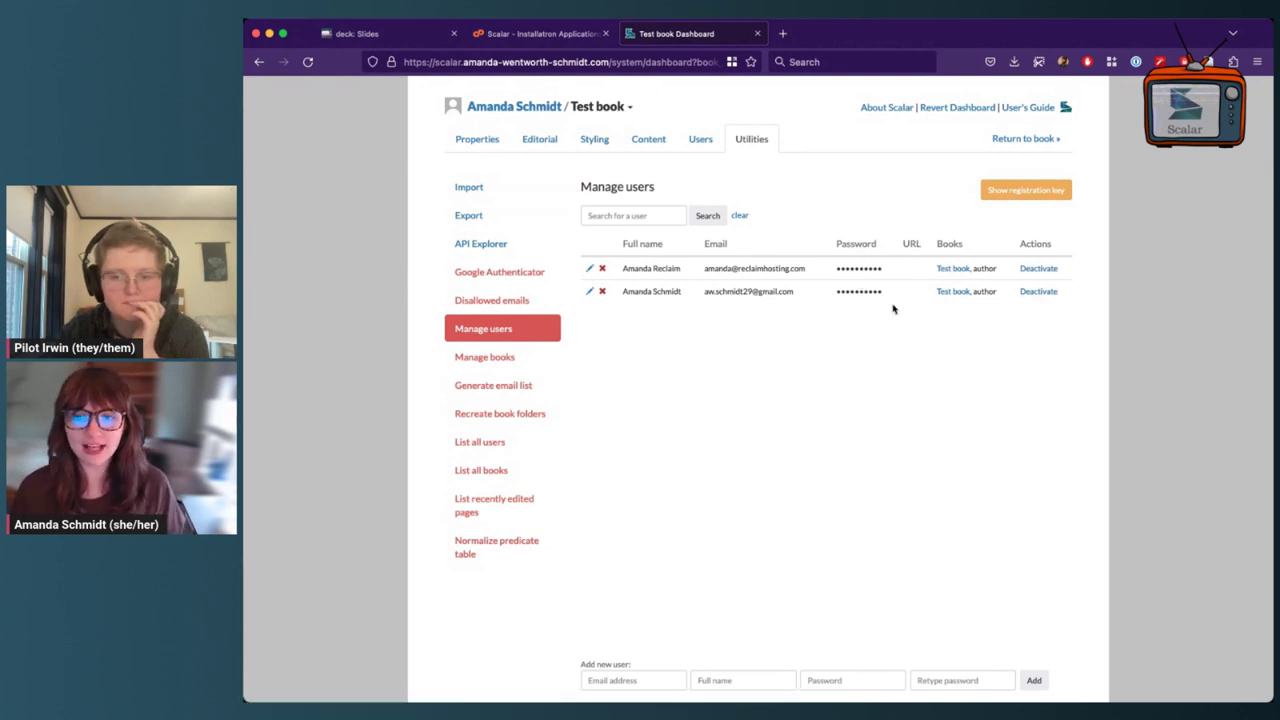
{"action": "left_click", "coordinate": [1022, 191]}
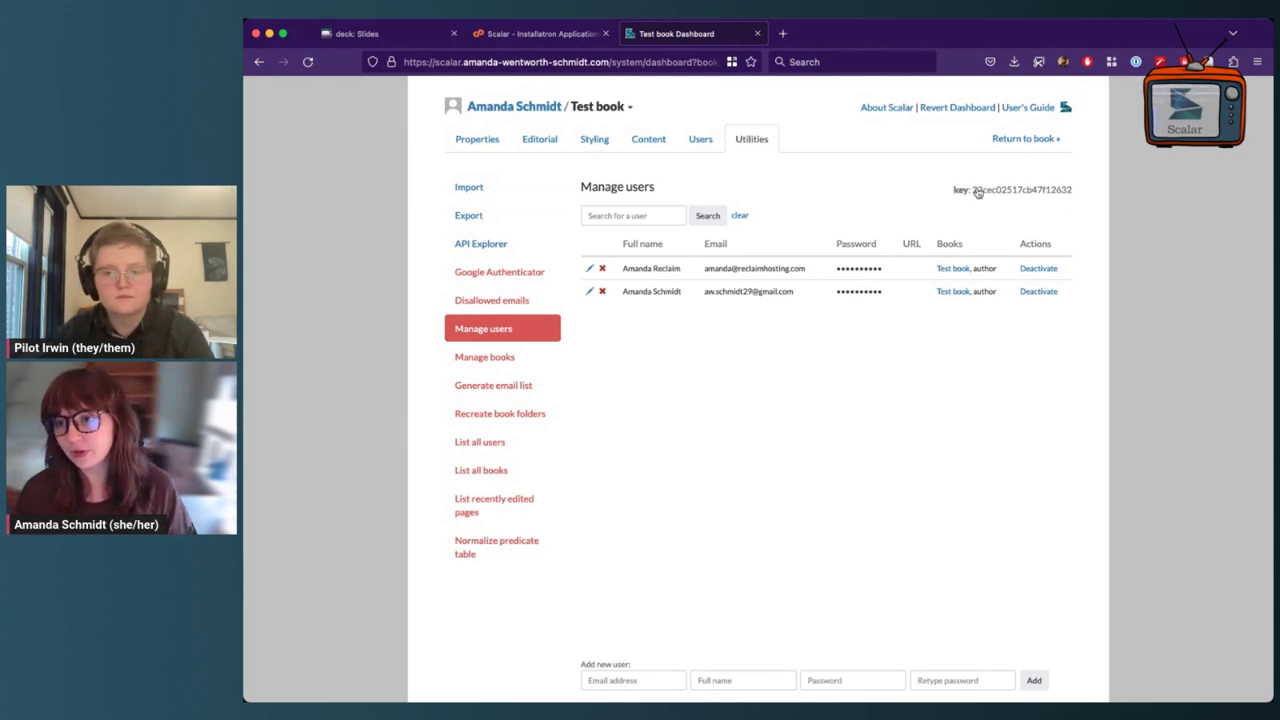
{"action": "left_click_drag", "start_coordinate": [1077, 192], "coordinate": [976, 196]}
{"action": "left_click", "coordinate": [1078, 195]}
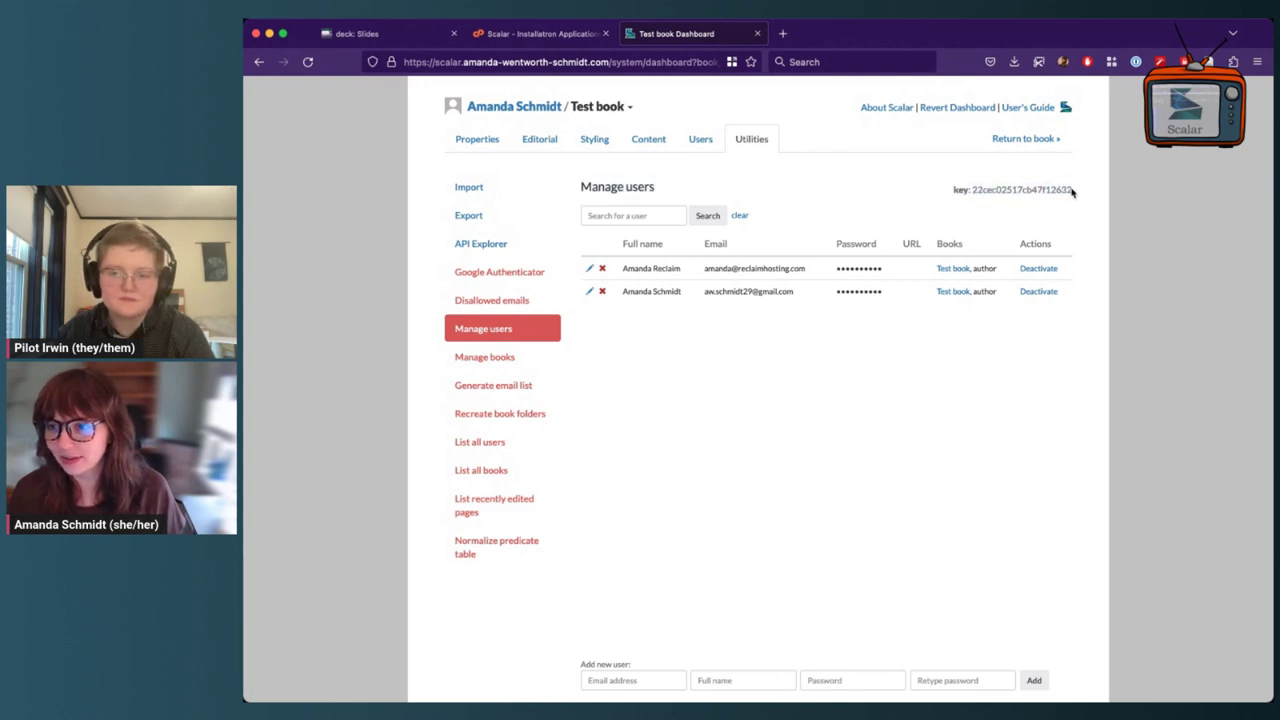
{"action": "left_click_drag", "start_coordinate": [1073, 193], "coordinate": [1046, 189]}
{"action": "left_click", "coordinate": [1040, 190]}
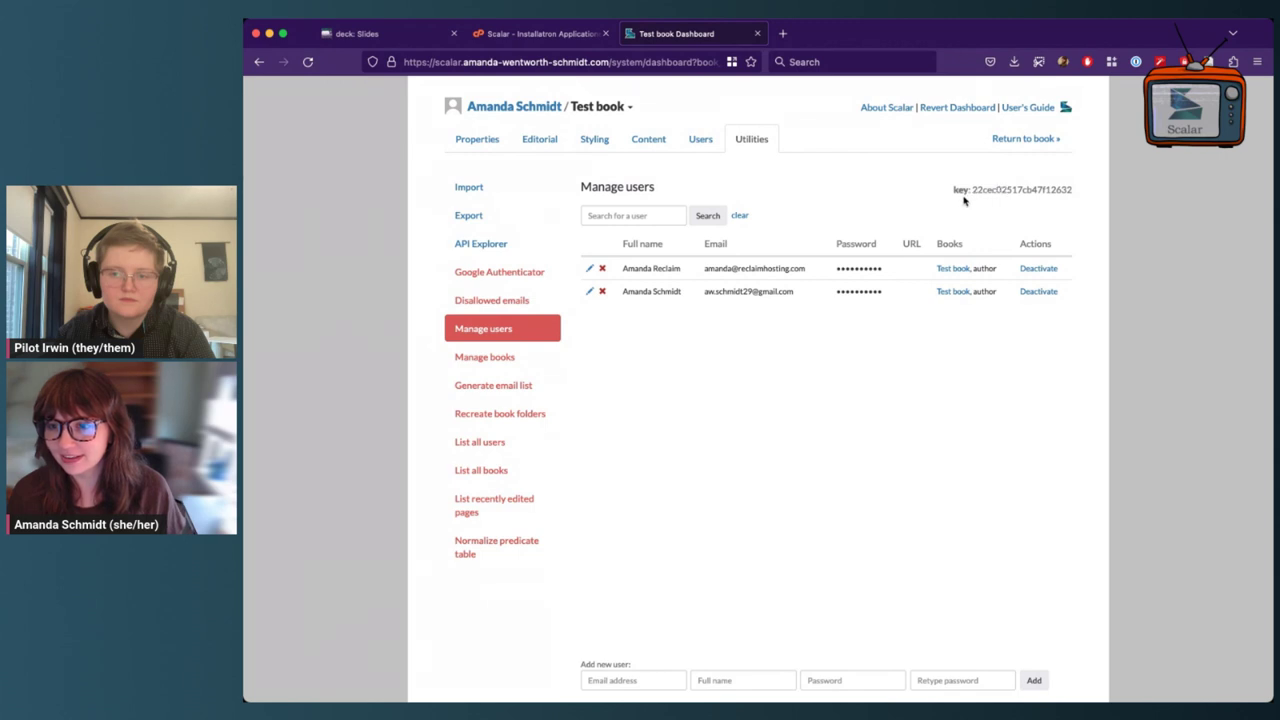
{"action": "left_click_drag", "start_coordinate": [972, 193], "coordinate": [1070, 195]}
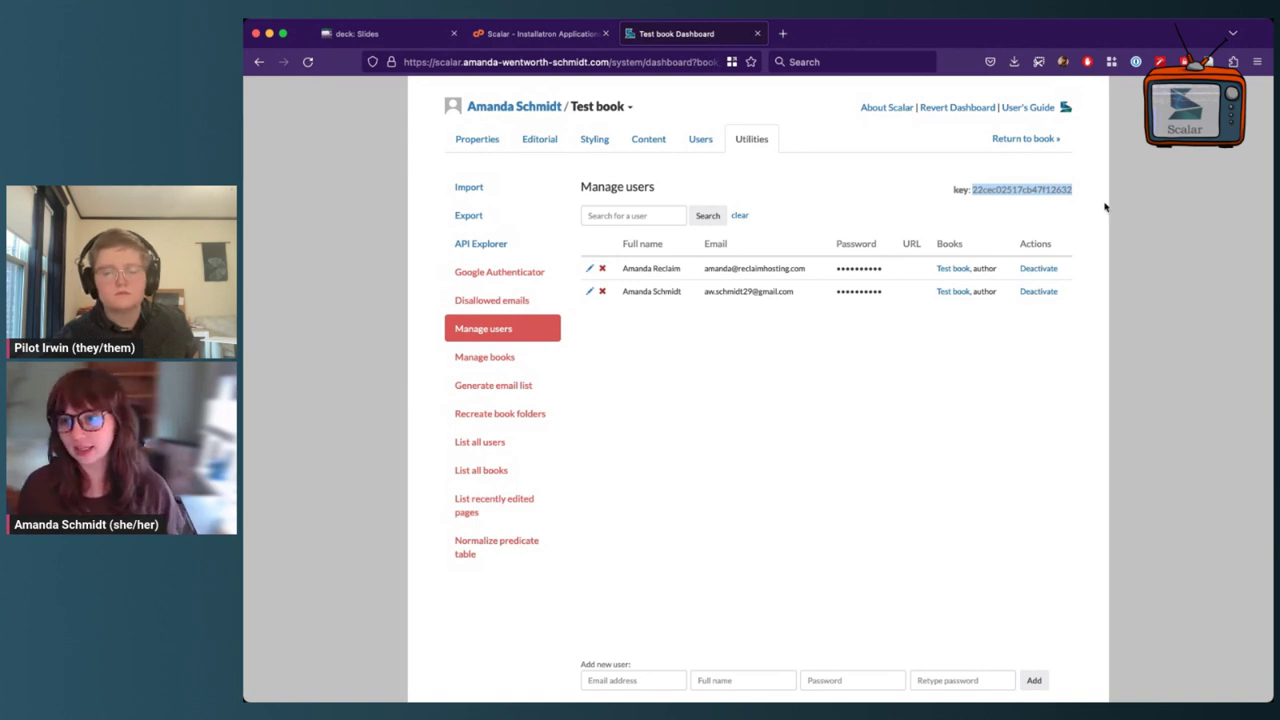
{"action": "left_click", "coordinate": [1105, 206]}
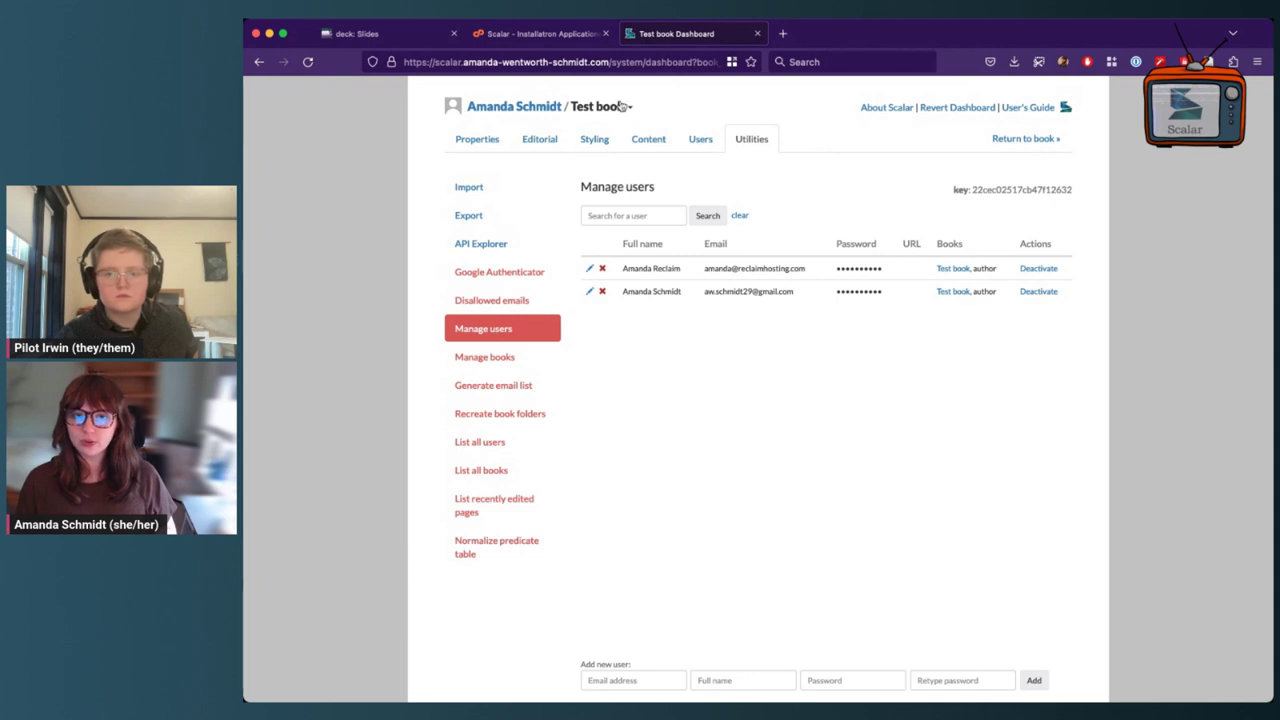
Step: Open the Scalar site's home page in a new browser tab and sign out of the account
{"action": "left_click", "coordinate": [600, 62]}
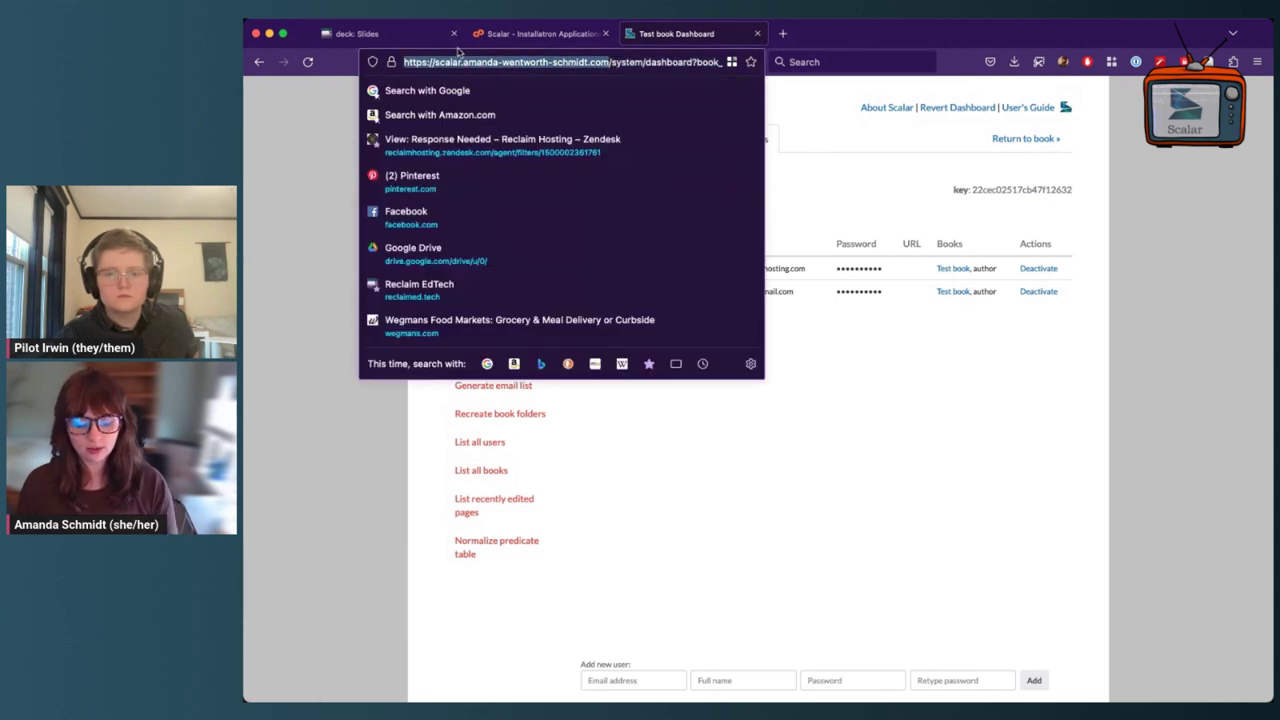
{"action": "left_click", "coordinate": [782, 33]}
{"action": "type", "text": "https://scalar.amanda-wentworth-schmidt.com"}
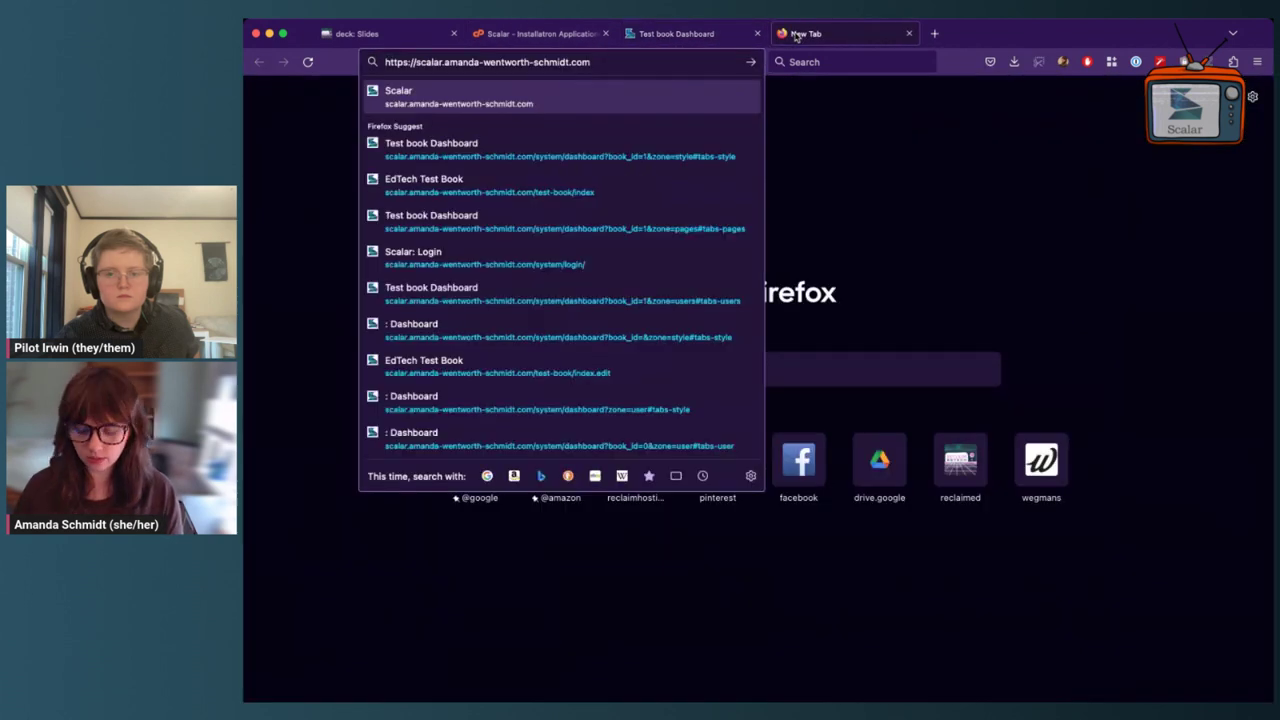
{"action": "key", "text": "Return"}
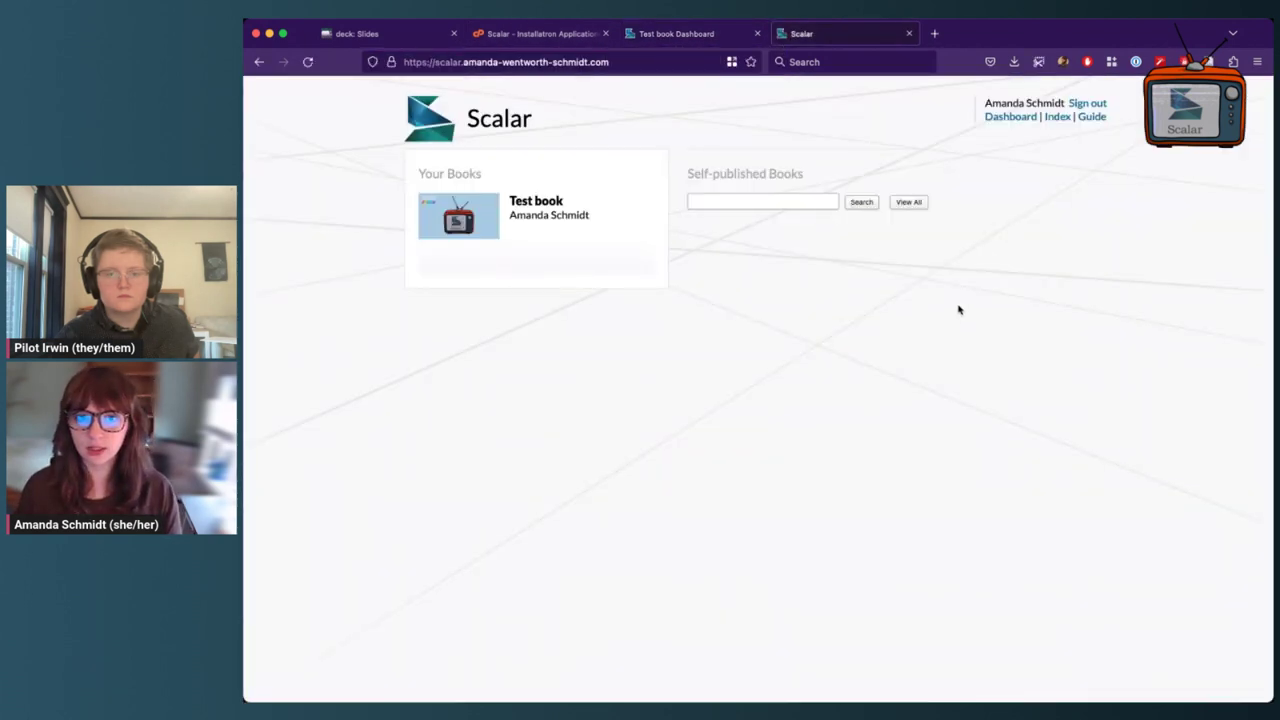
{"action": "left_click", "coordinate": [1087, 103]}
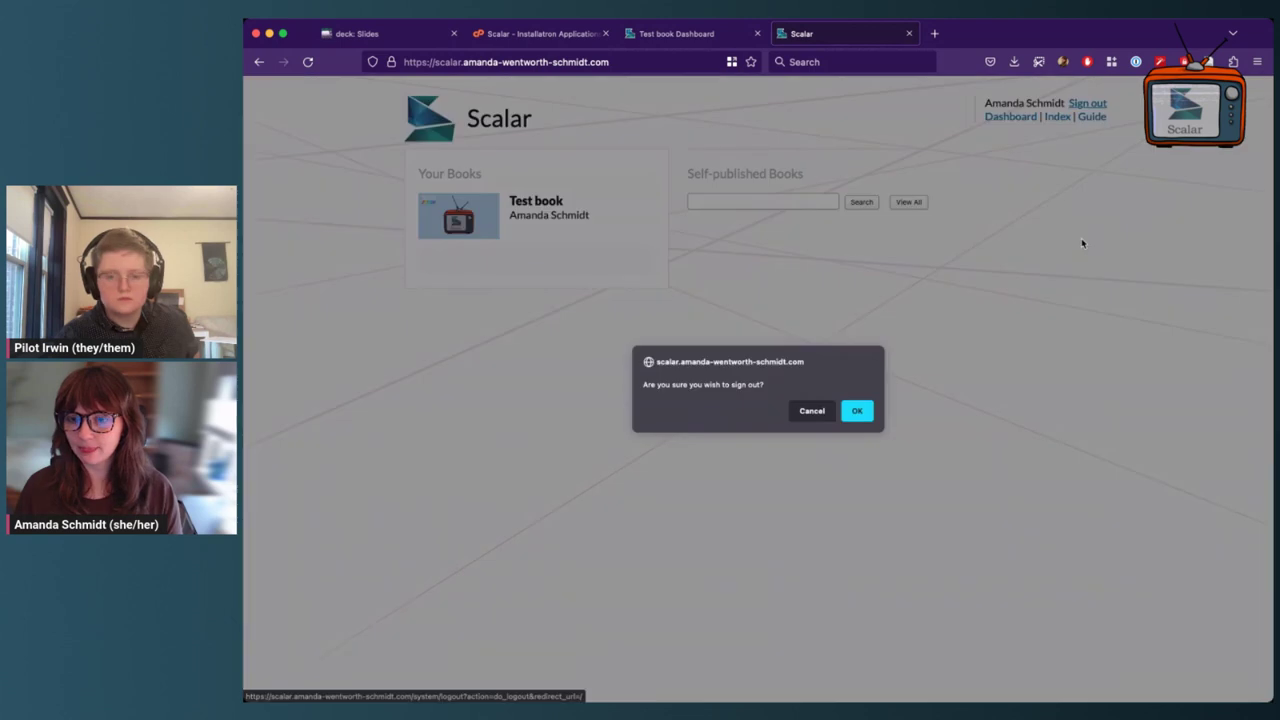
{"action": "left_click", "coordinate": [857, 410]}
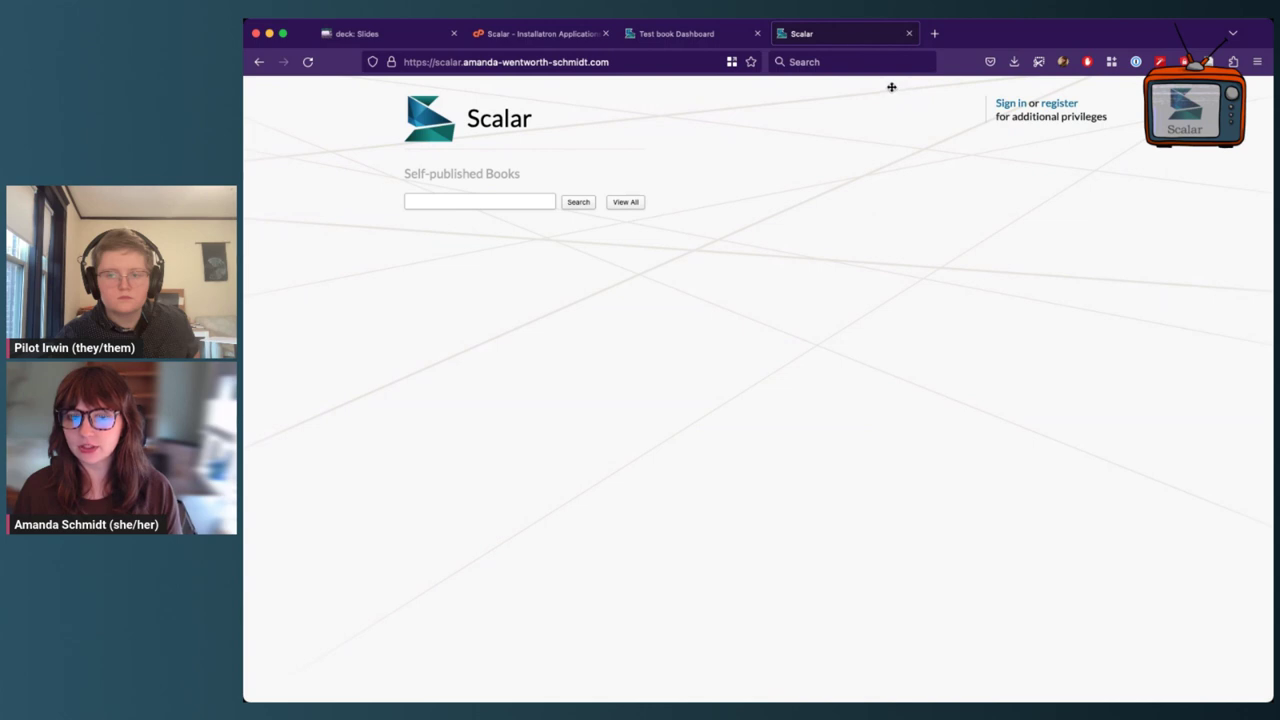
Step: Review the registration form for a new account, including its Registration key and Terms of Service fields, and close that browser tab
{"action": "left_click", "coordinate": [1060, 104]}
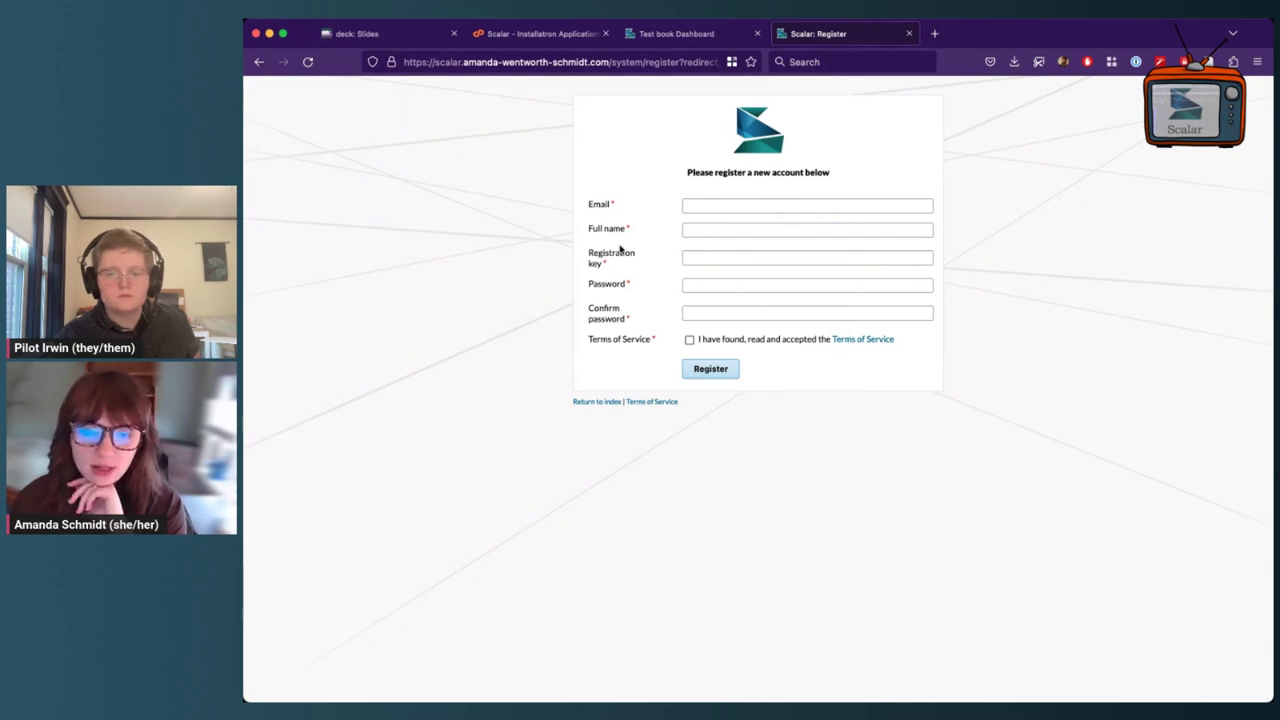
{"action": "left_click", "coordinate": [692, 257]}
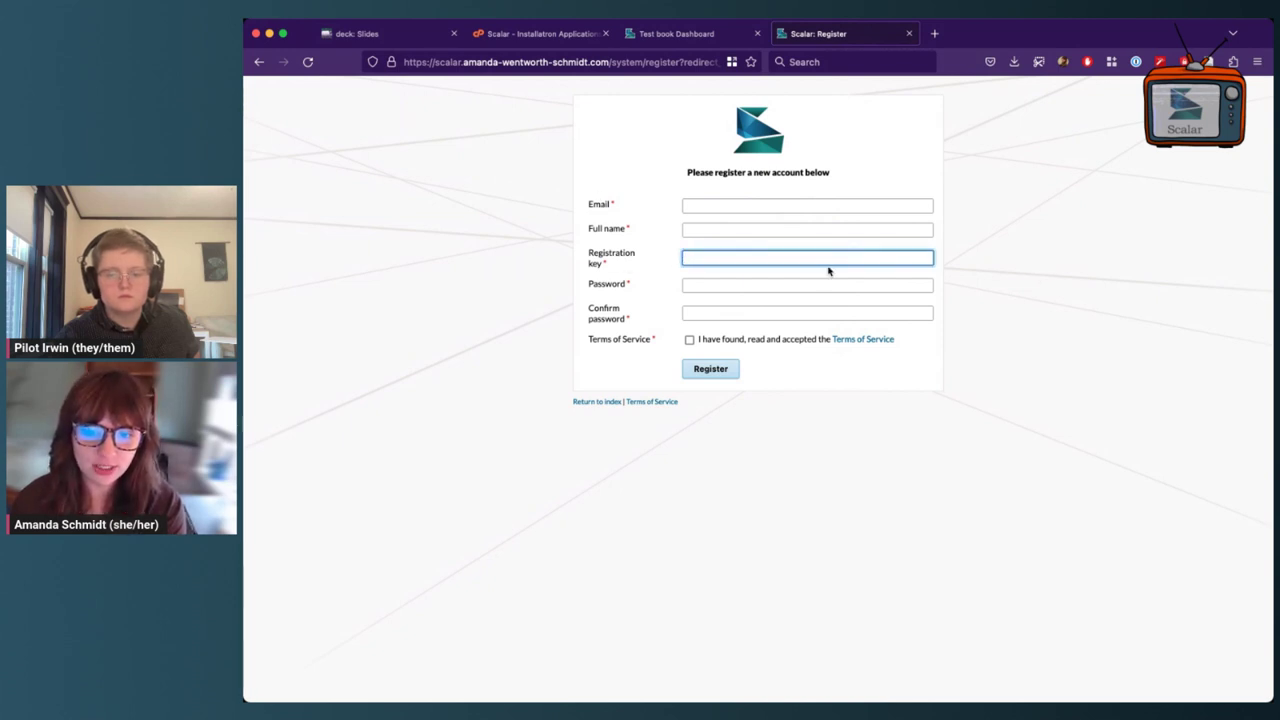
{"action": "left_click", "coordinate": [707, 288]}
{"action": "left_click", "coordinate": [1006, 339]}
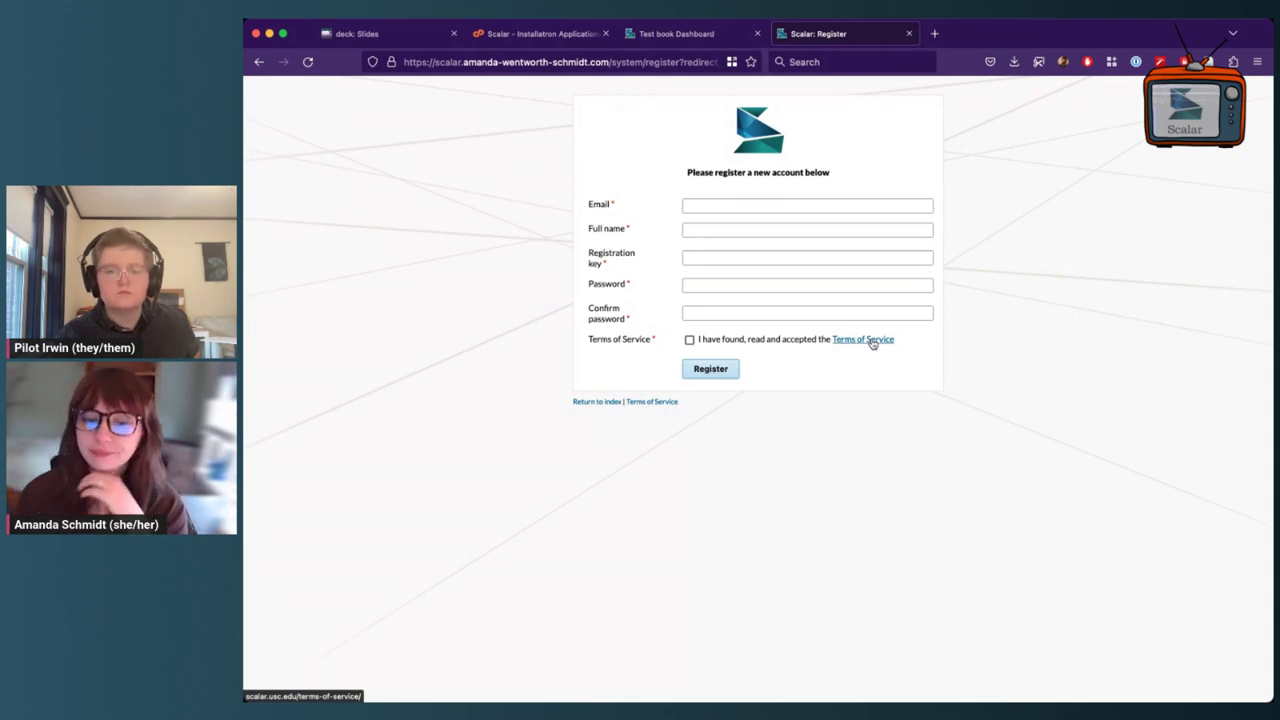
{"action": "left_click", "coordinate": [908, 33]}
{"action": "left_click", "coordinate": [1135, 319]}
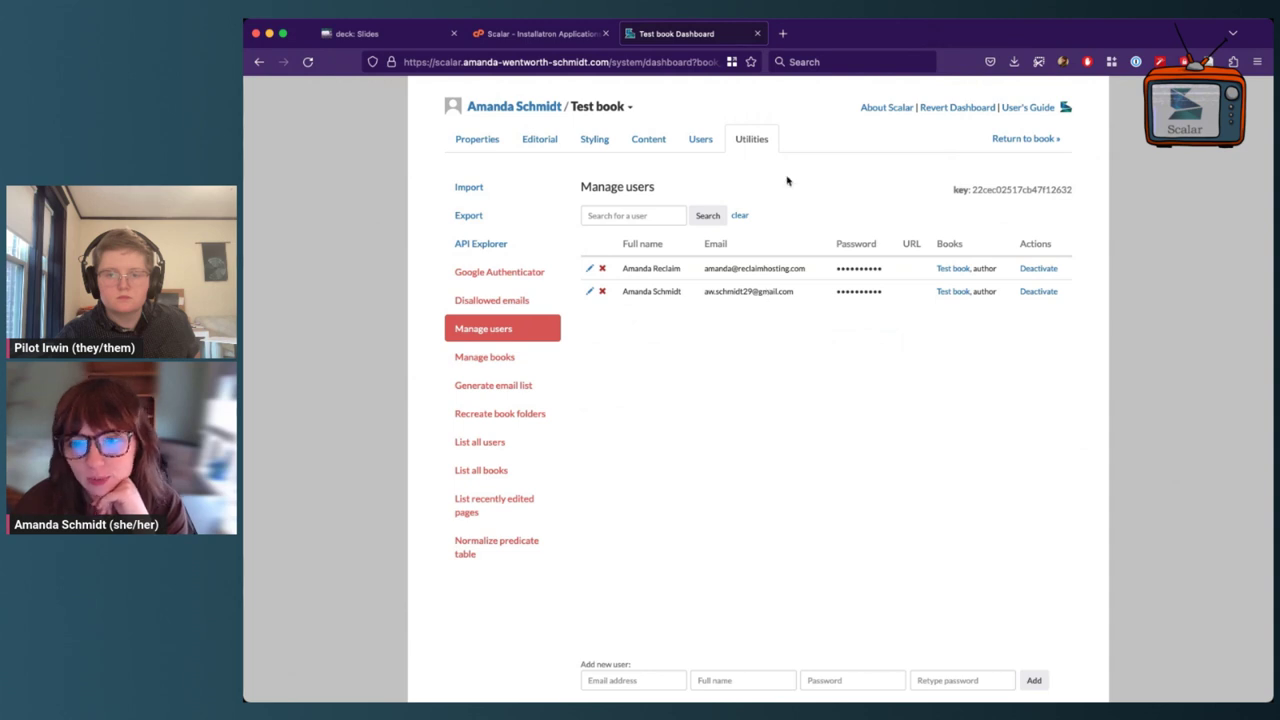
Step: Open the book's Users list, signing back in with the account's email and password
{"action": "left_click", "coordinate": [708, 141]}
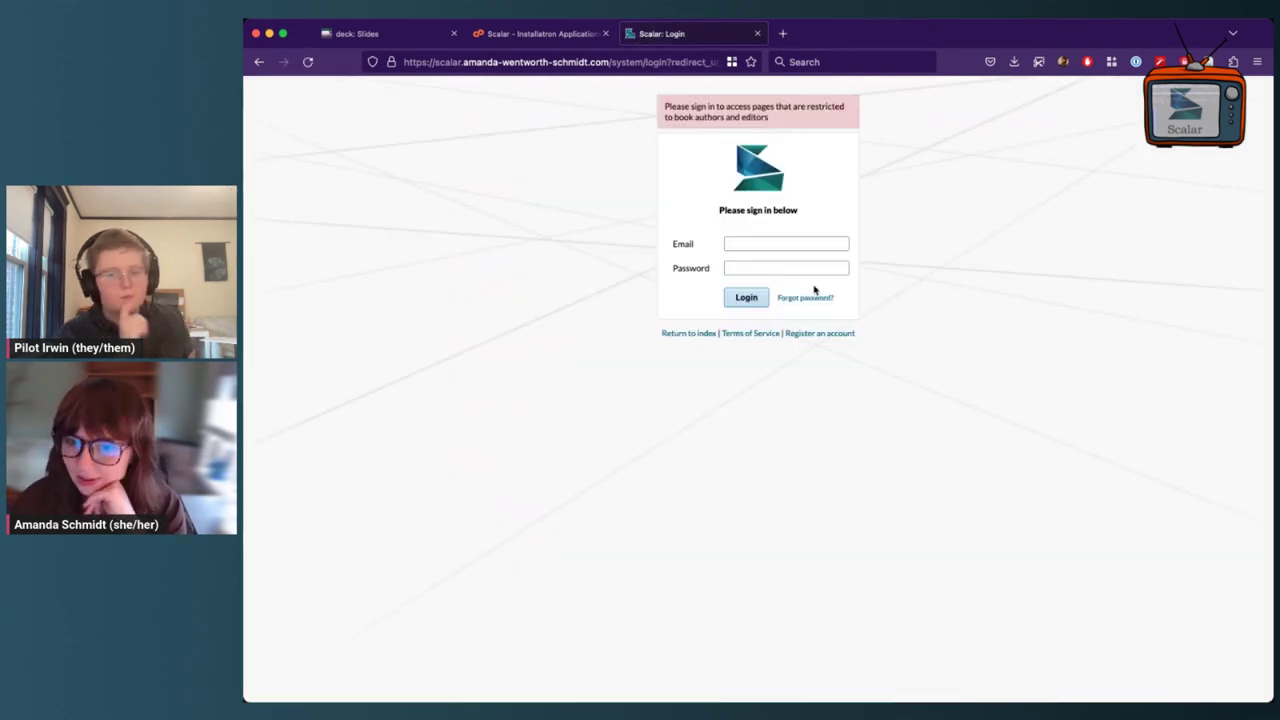
{"action": "left_click", "coordinate": [810, 245]}
{"action": "left_click", "coordinate": [805, 270]}
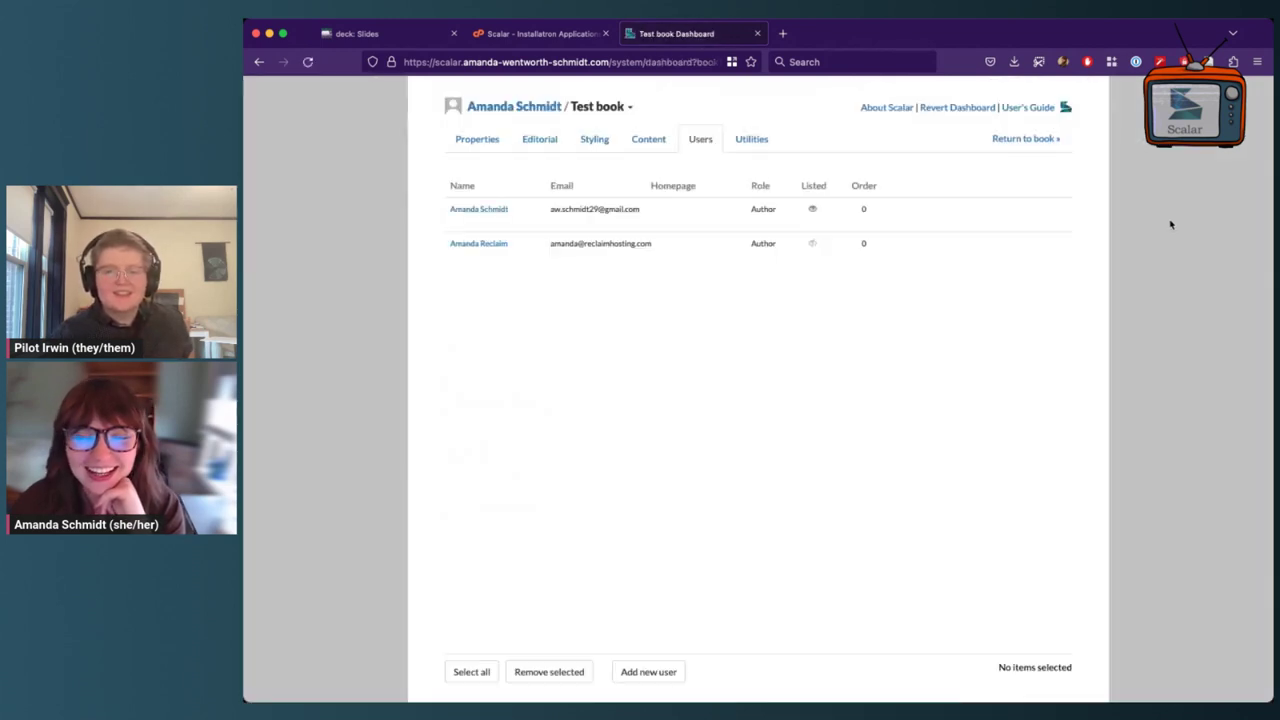
{"action": "mouse_move", "coordinate": [553, 265]}
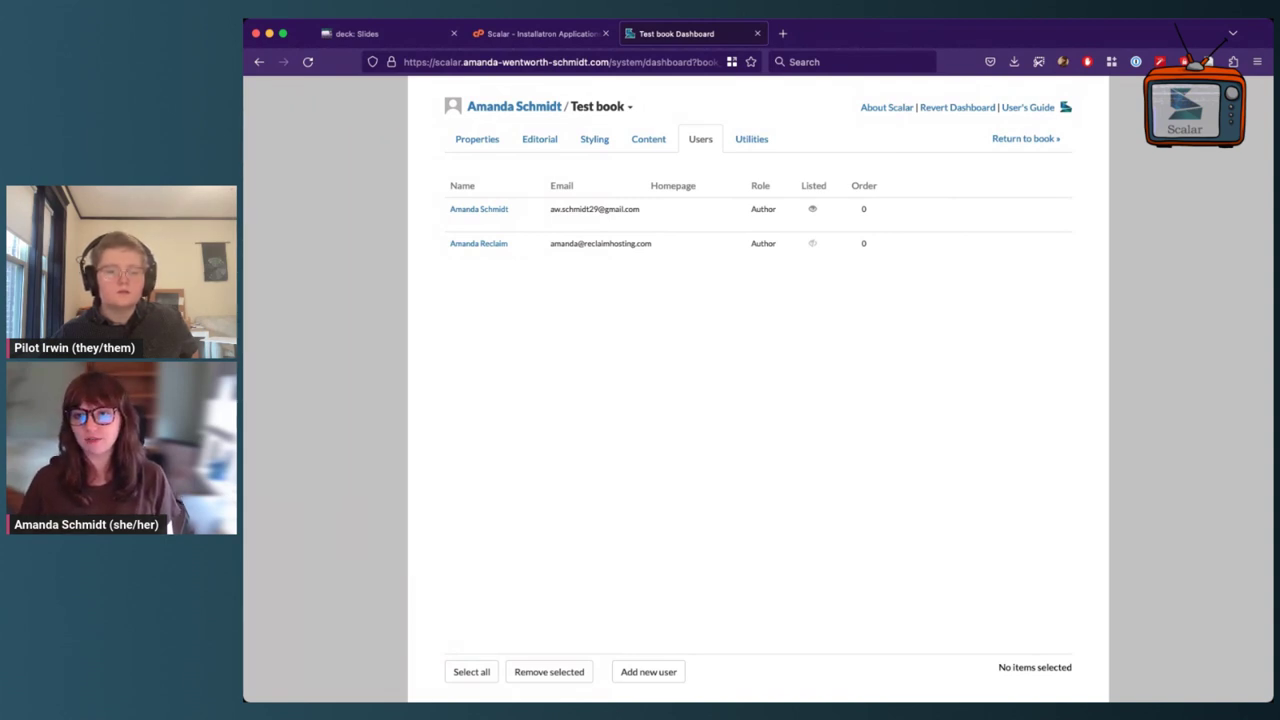
Step: View the account page, revert to the old dashboard to view its All users and My account sections, and return to the upgraded dashboard
{"action": "left_click", "coordinate": [527, 108]}
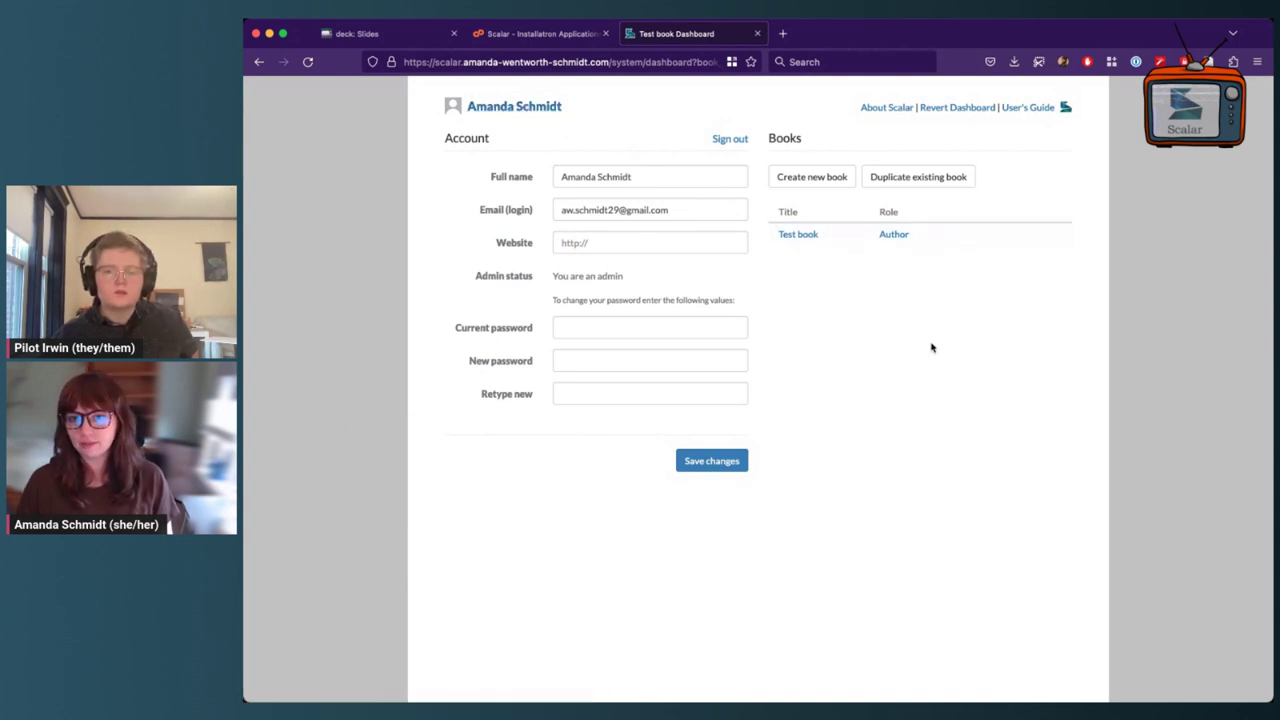
{"action": "left_click", "coordinate": [960, 108]}
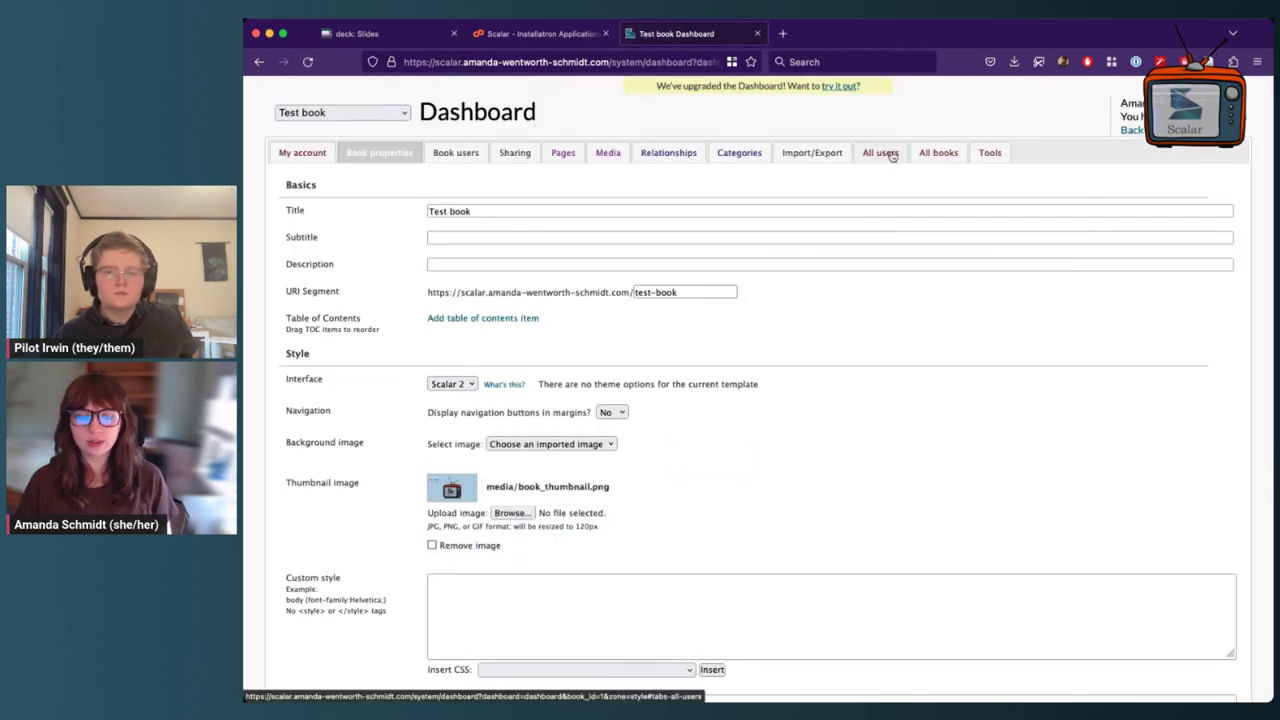
{"action": "left_click", "coordinate": [890, 155]}
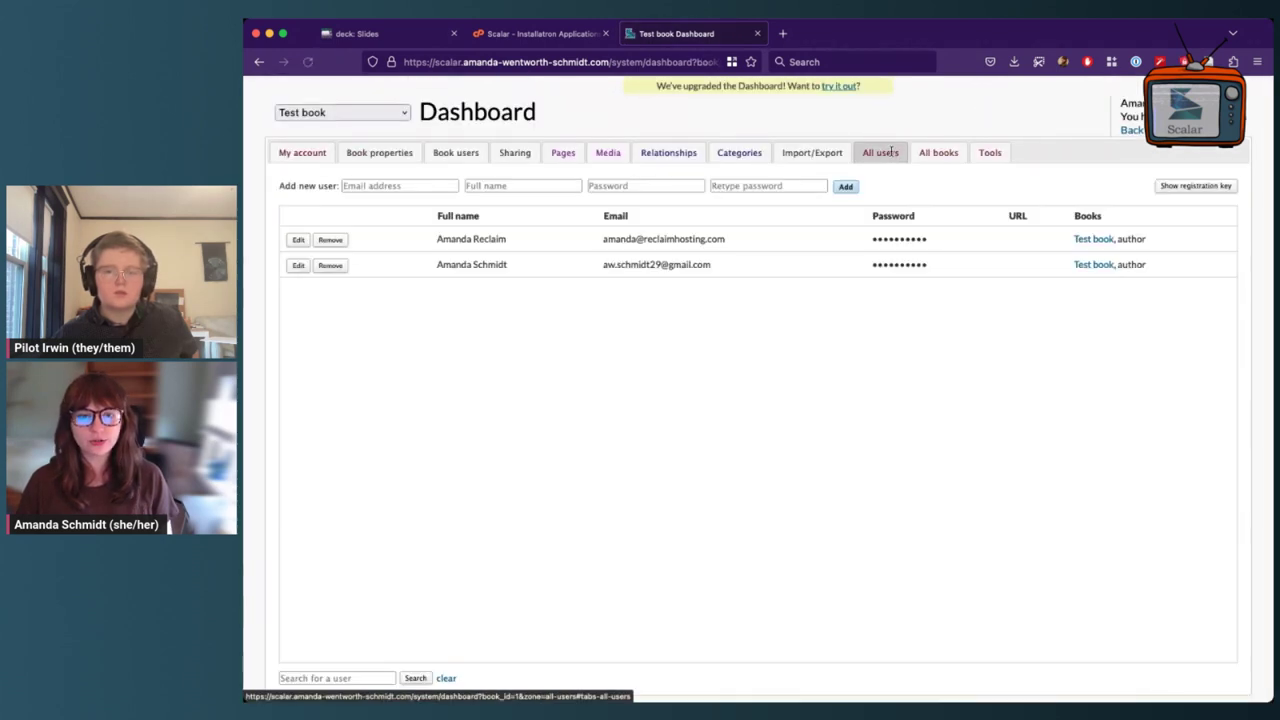
{"action": "left_click", "coordinate": [316, 157]}
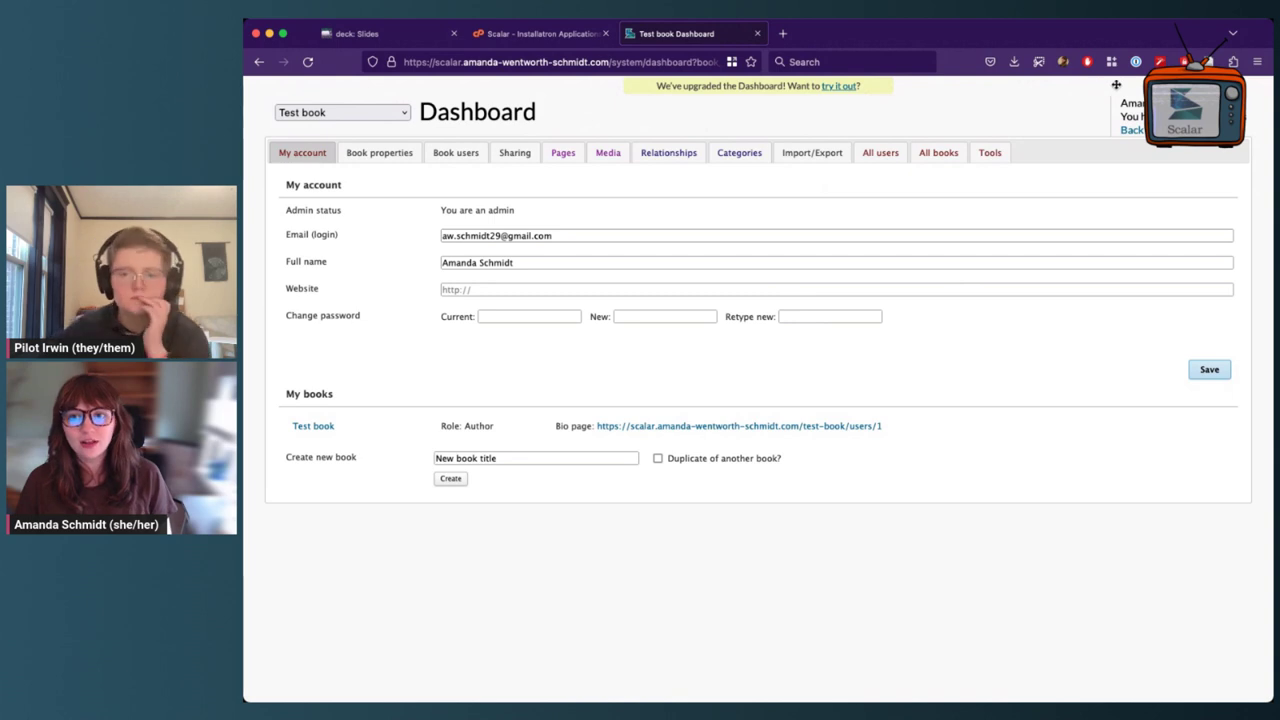
{"action": "left_click", "coordinate": [835, 86]}
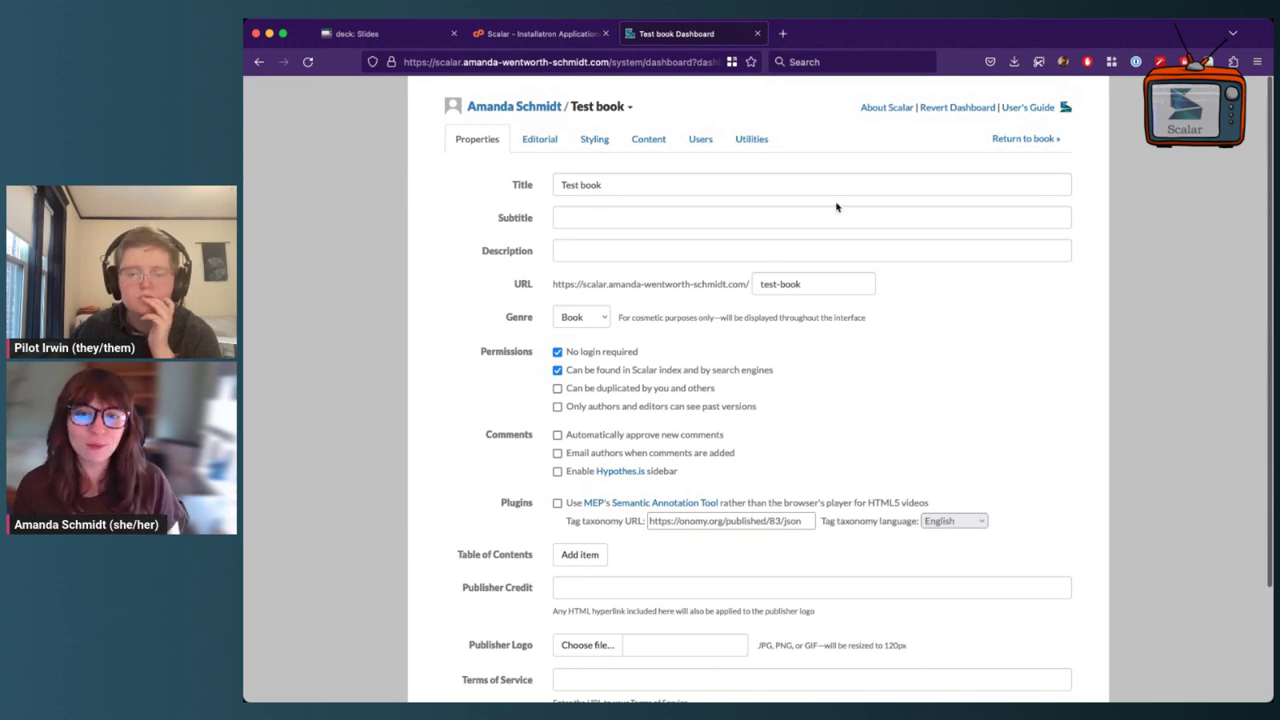
Step: Compare the book's Users list with Manage users and Manage books in Utilities, ending on the Users list
{"action": "left_click", "coordinate": [705, 140]}
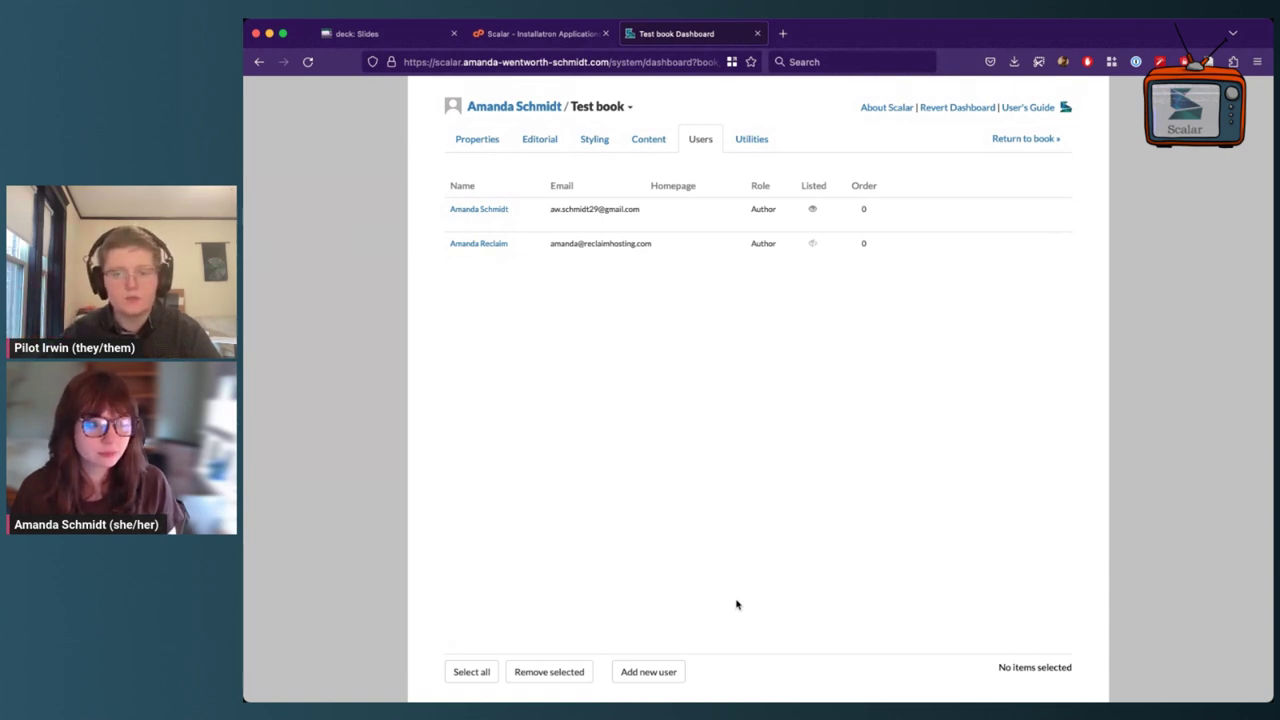
{"action": "mouse_move", "coordinate": [588, 255]}
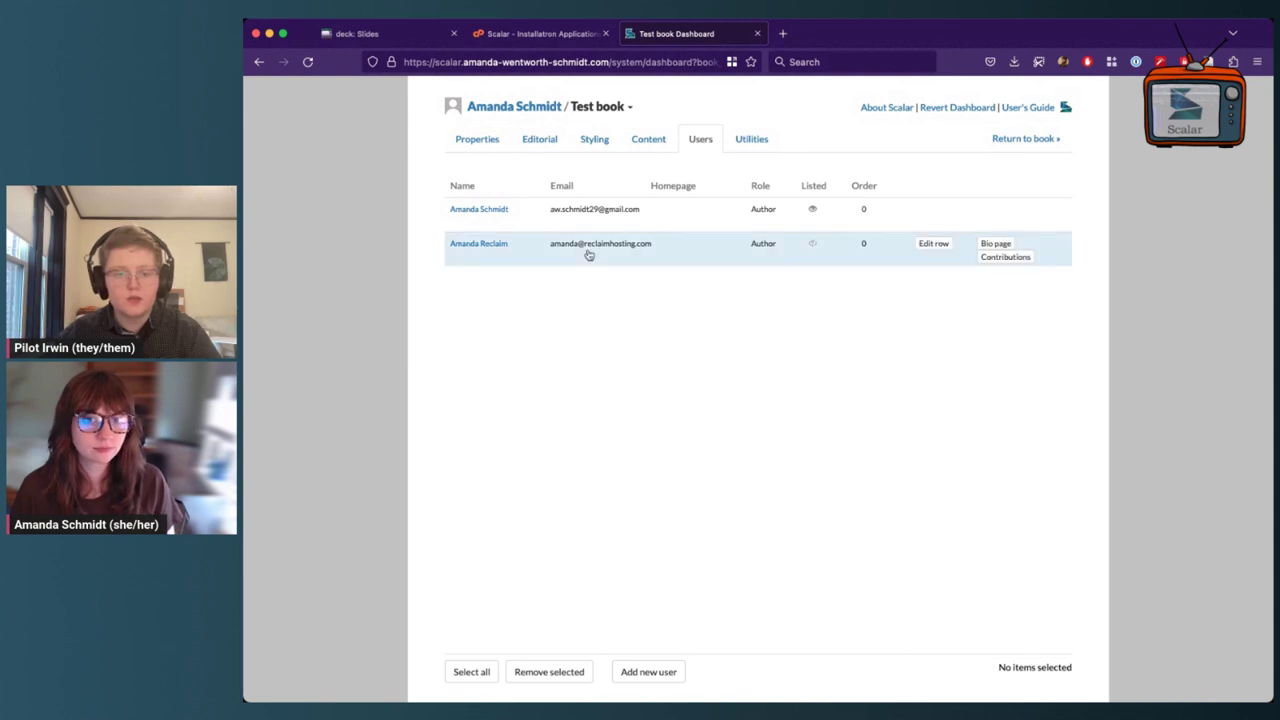
{"action": "left_click", "coordinate": [762, 141]}
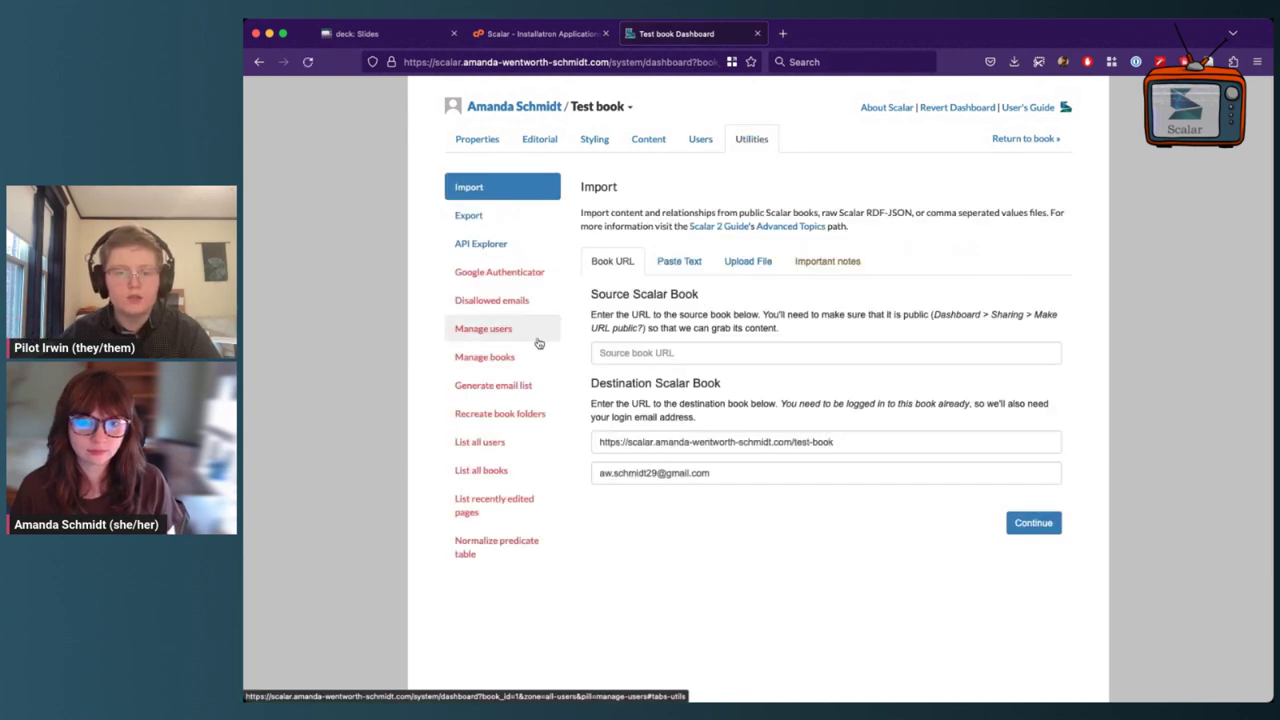
{"action": "left_click", "coordinate": [530, 335]}
{"action": "left_click", "coordinate": [530, 359]}
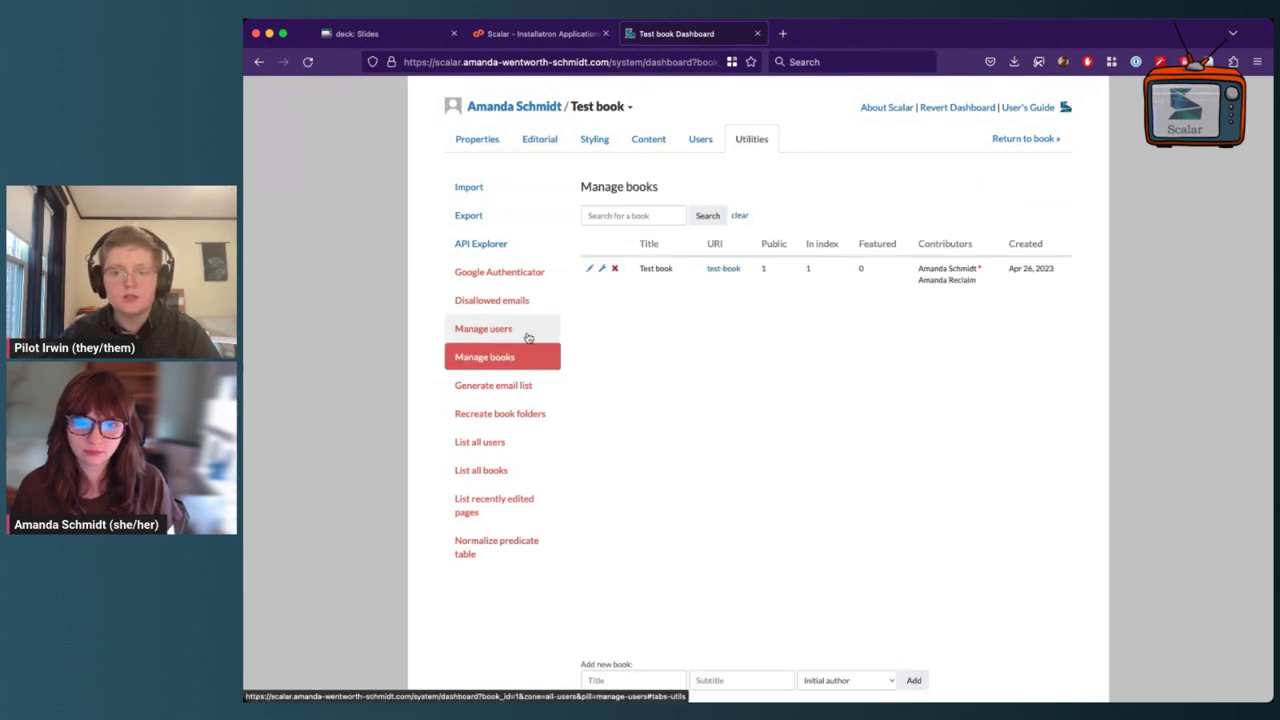
{"action": "left_click", "coordinate": [527, 334]}
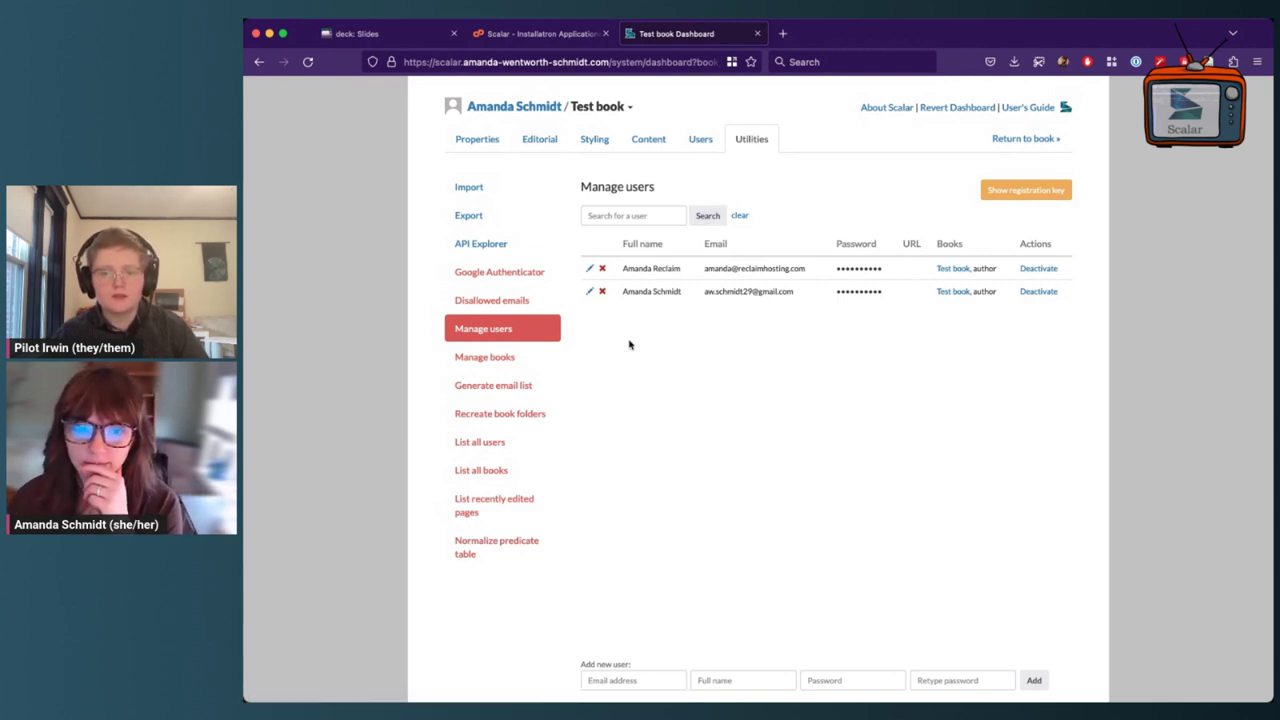
{"action": "left_click", "coordinate": [701, 139]}
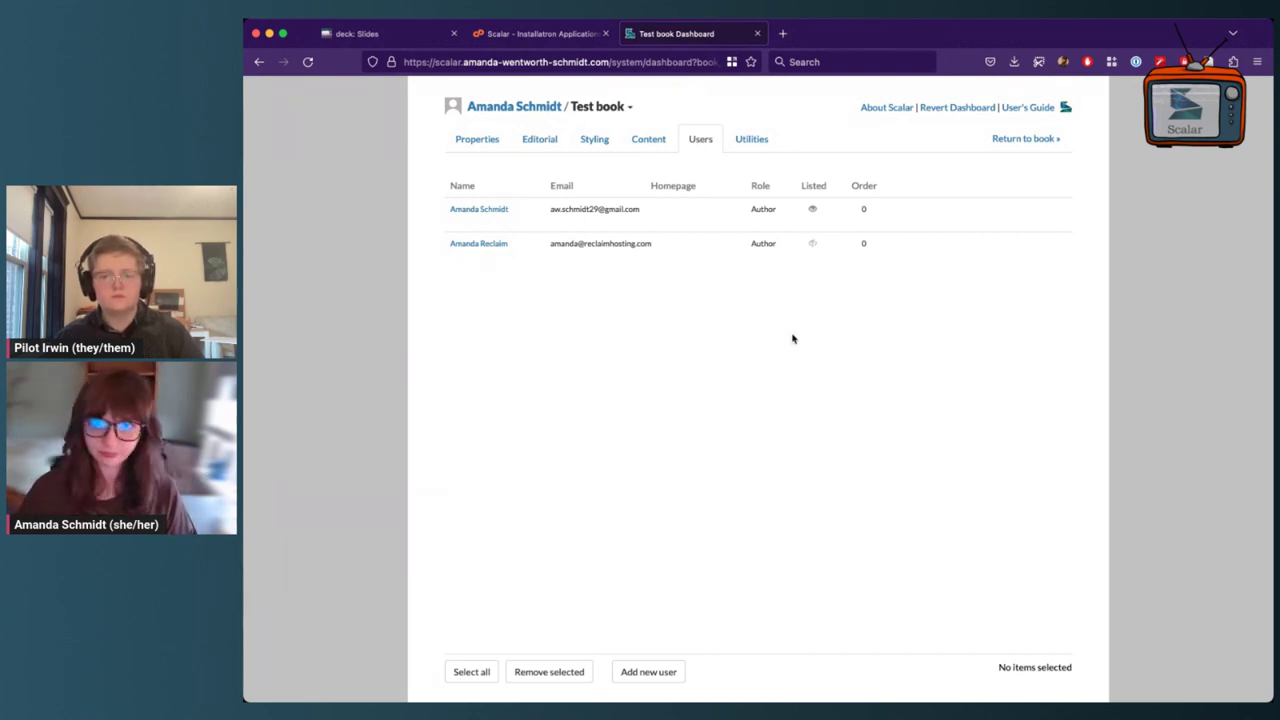
Step: Open the Upload Media File form through the media import options in Test book's Content
{"action": "left_click", "coordinate": [660, 145]}
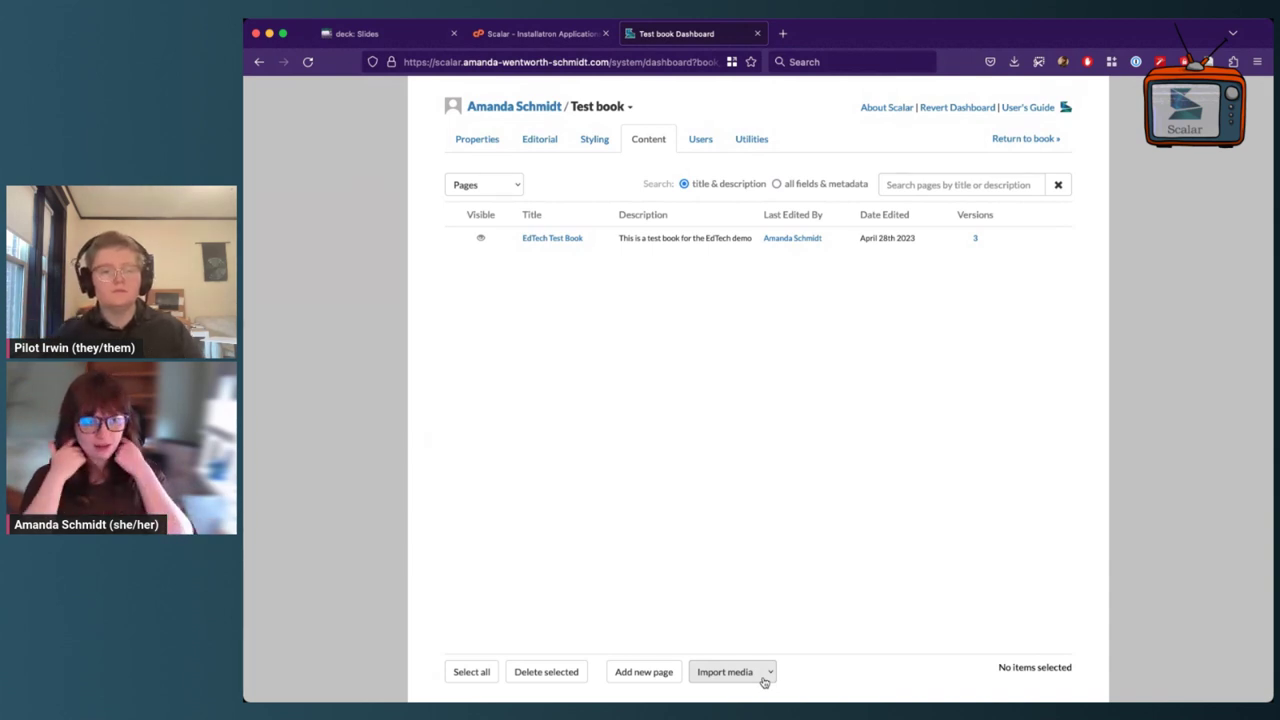
{"action": "left_click", "coordinate": [764, 682]}
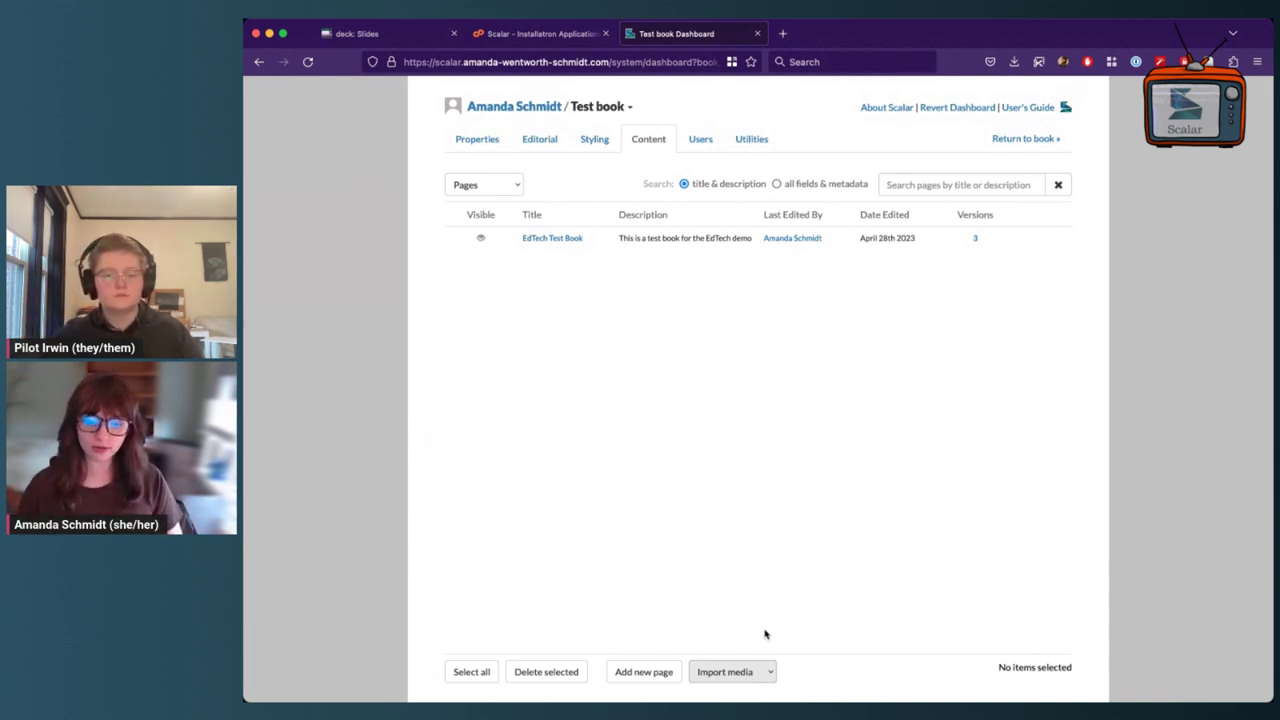
{"action": "left_click", "coordinate": [768, 640]}
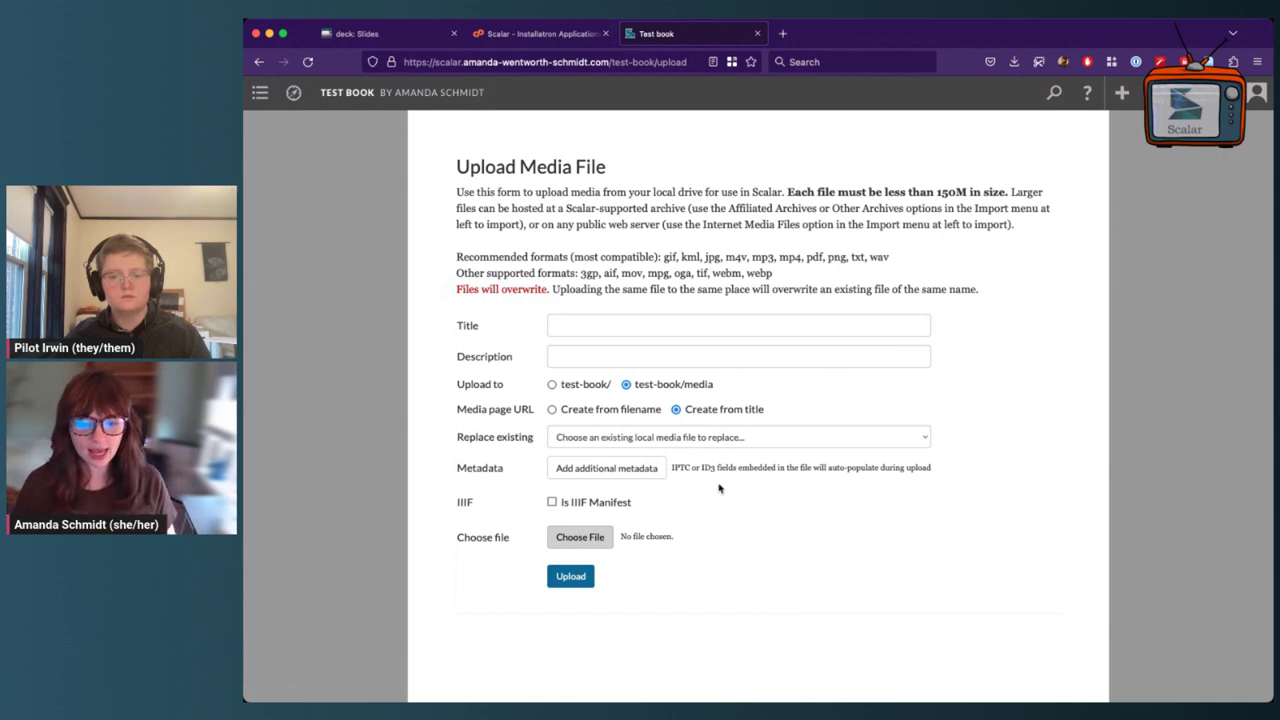
Step: Review the media upload form's fields and its additional metadata options, and close the metadata dialog without adding fields
{"action": "left_click", "coordinate": [563, 322]}
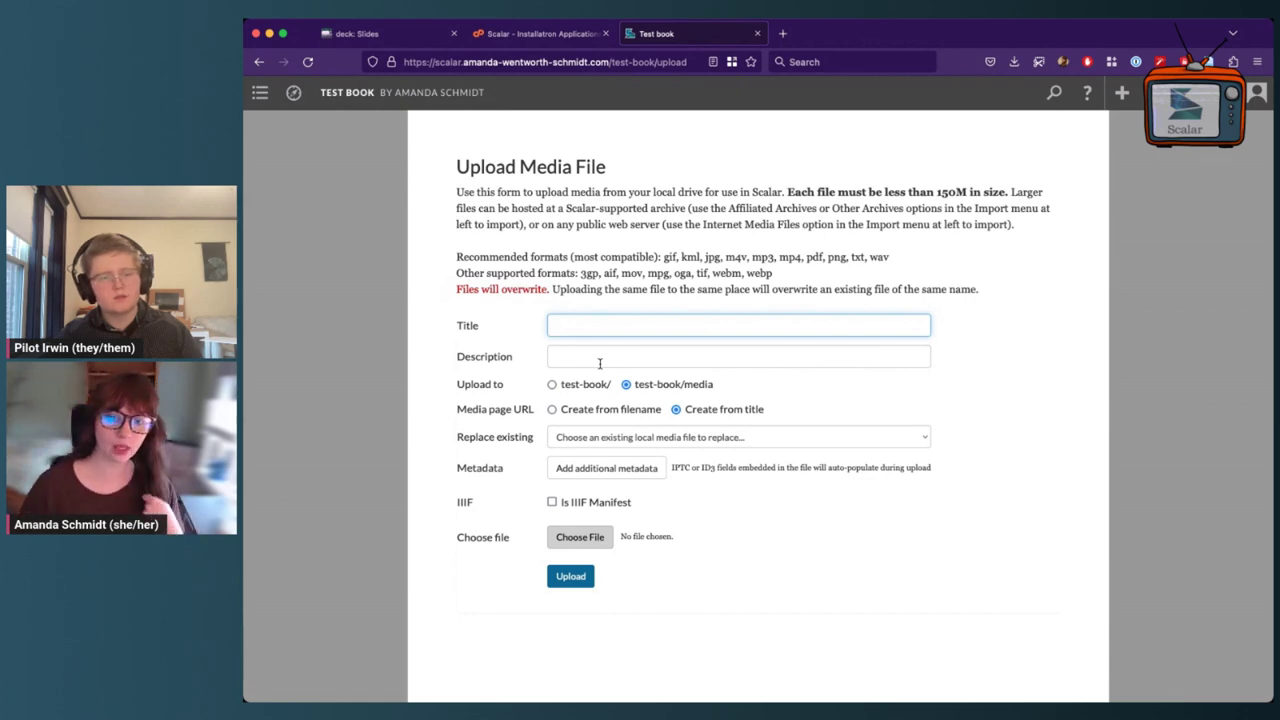
{"action": "left_click", "coordinate": [615, 468]}
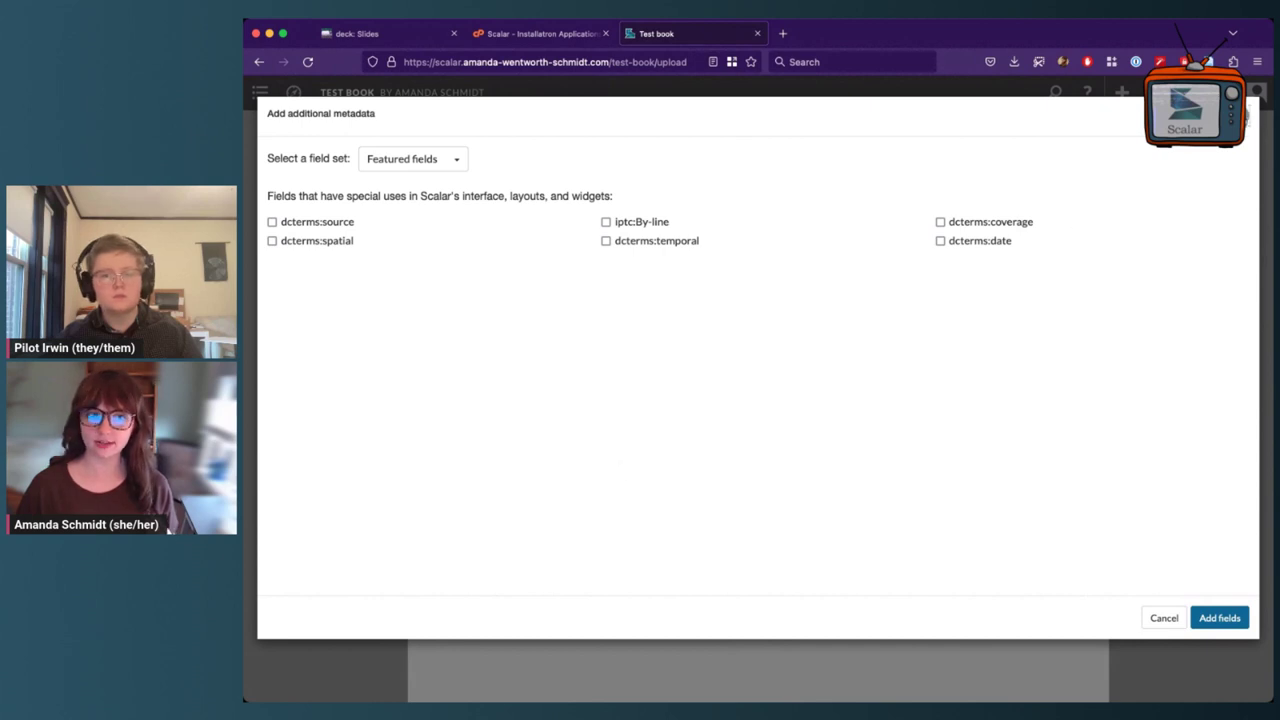
{"action": "left_click", "coordinate": [1247, 115]}
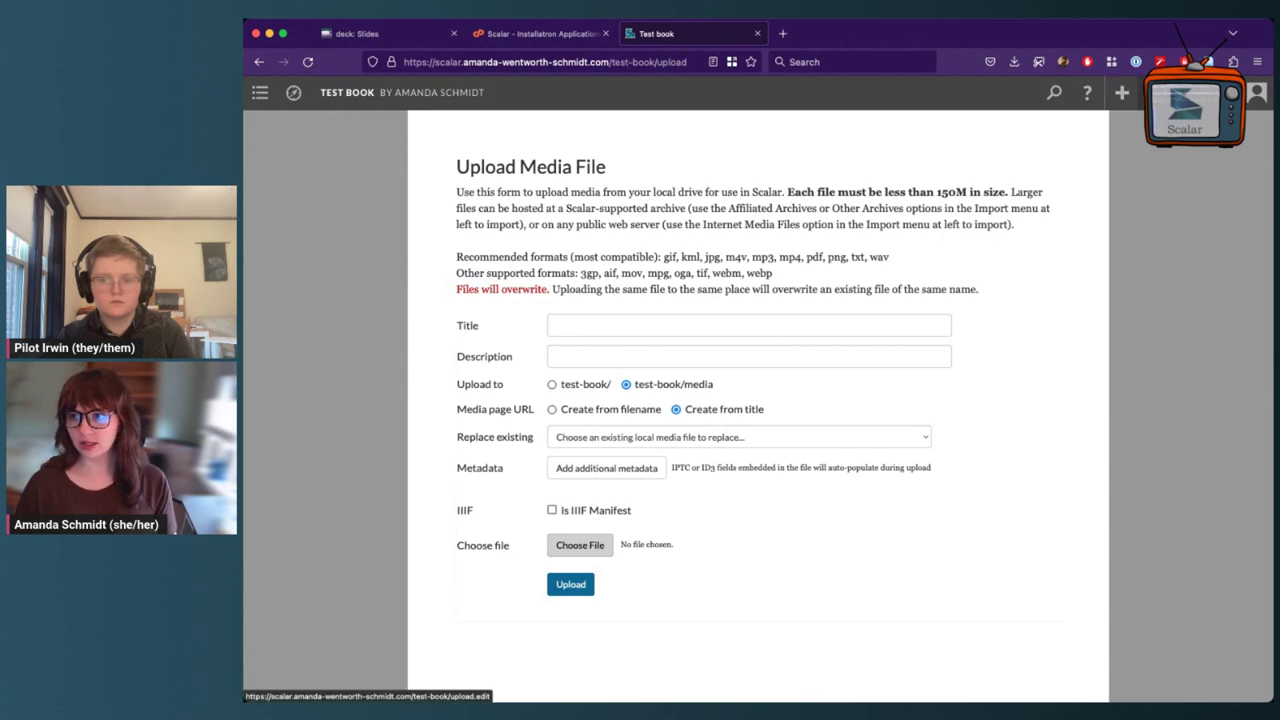
Step: Return to the book's dashboard and open the EdTech Test Book page from Content for editing
{"action": "left_click", "coordinate": [1155, 92]}
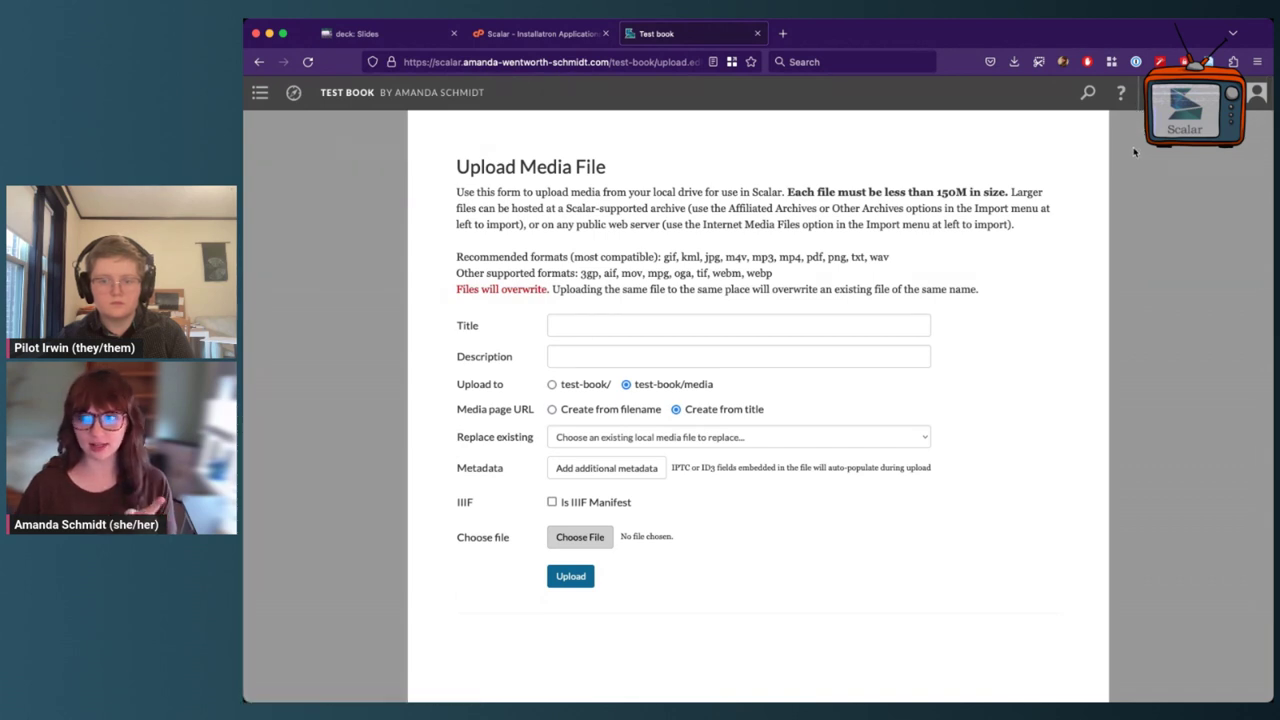
{"action": "left_click", "coordinate": [1160, 94]}
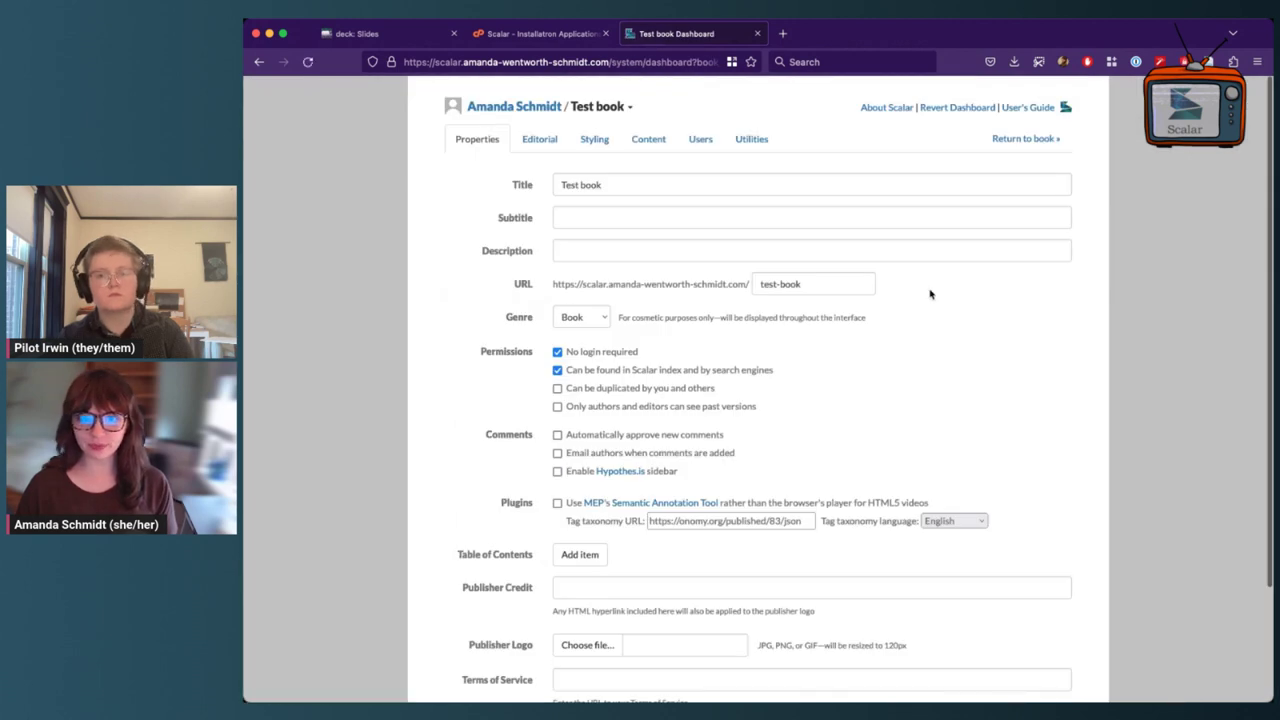
{"action": "left_click", "coordinate": [632, 141]}
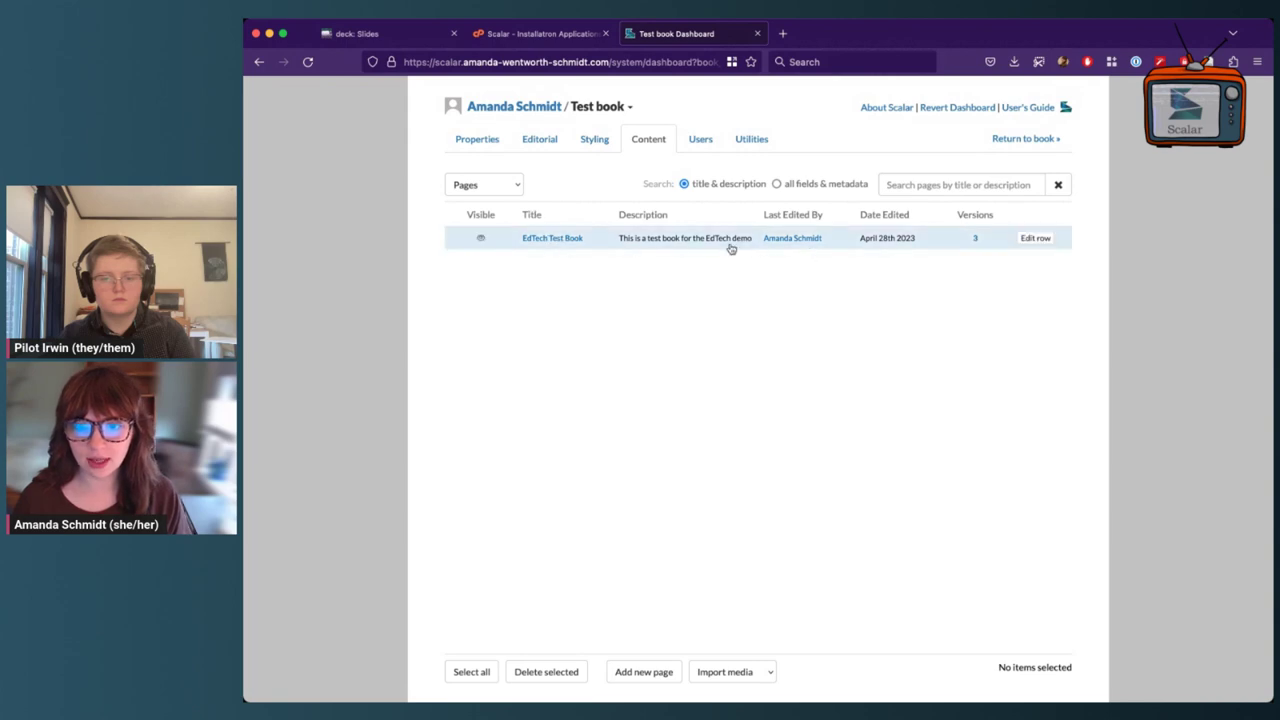
{"action": "left_click", "coordinate": [541, 240]}
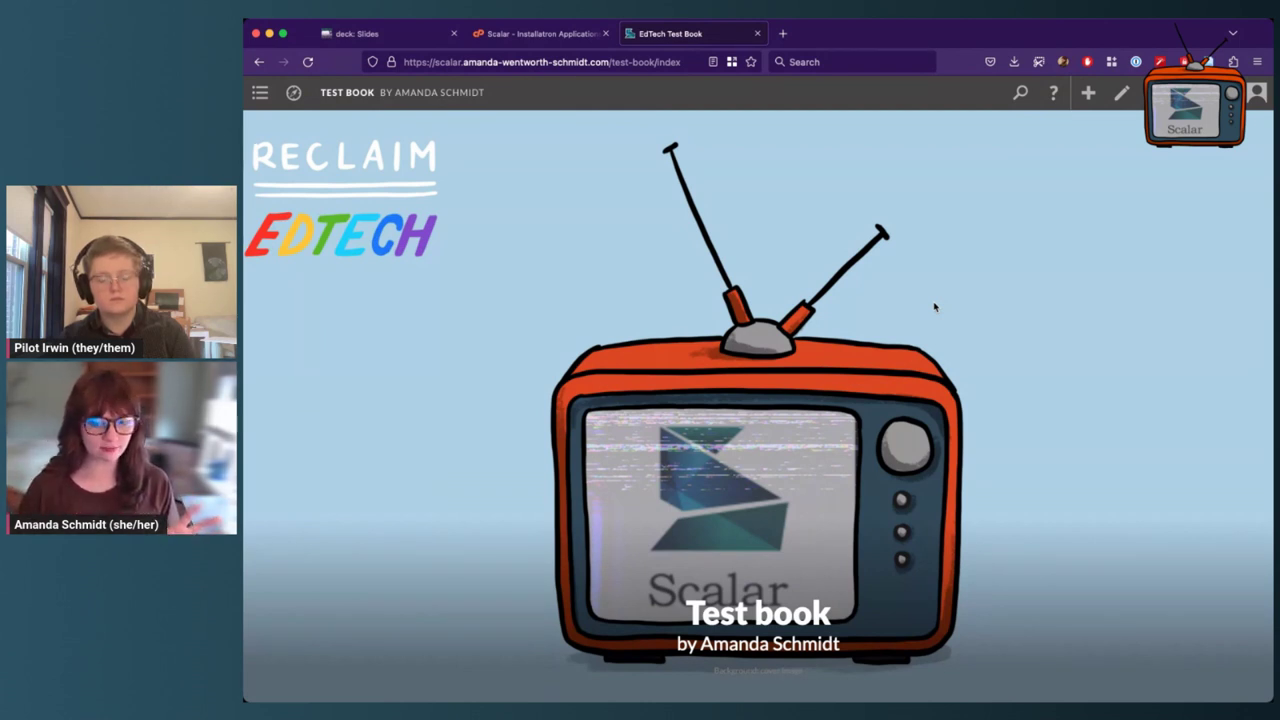
{"action": "left_click", "coordinate": [1124, 97]}
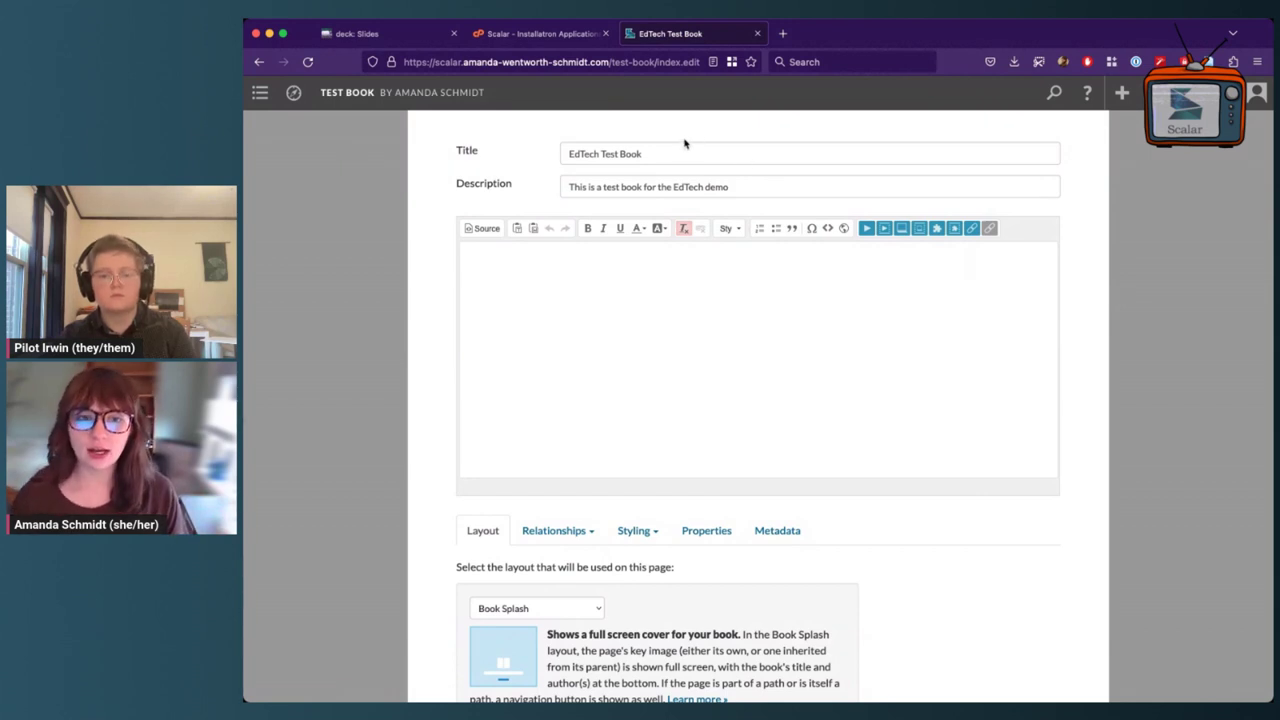
Step: Examine the page editor's Title, Description and body text area, highlighting the title and description text
{"action": "left_click_drag", "start_coordinate": [640, 153], "coordinate": [526, 149]}
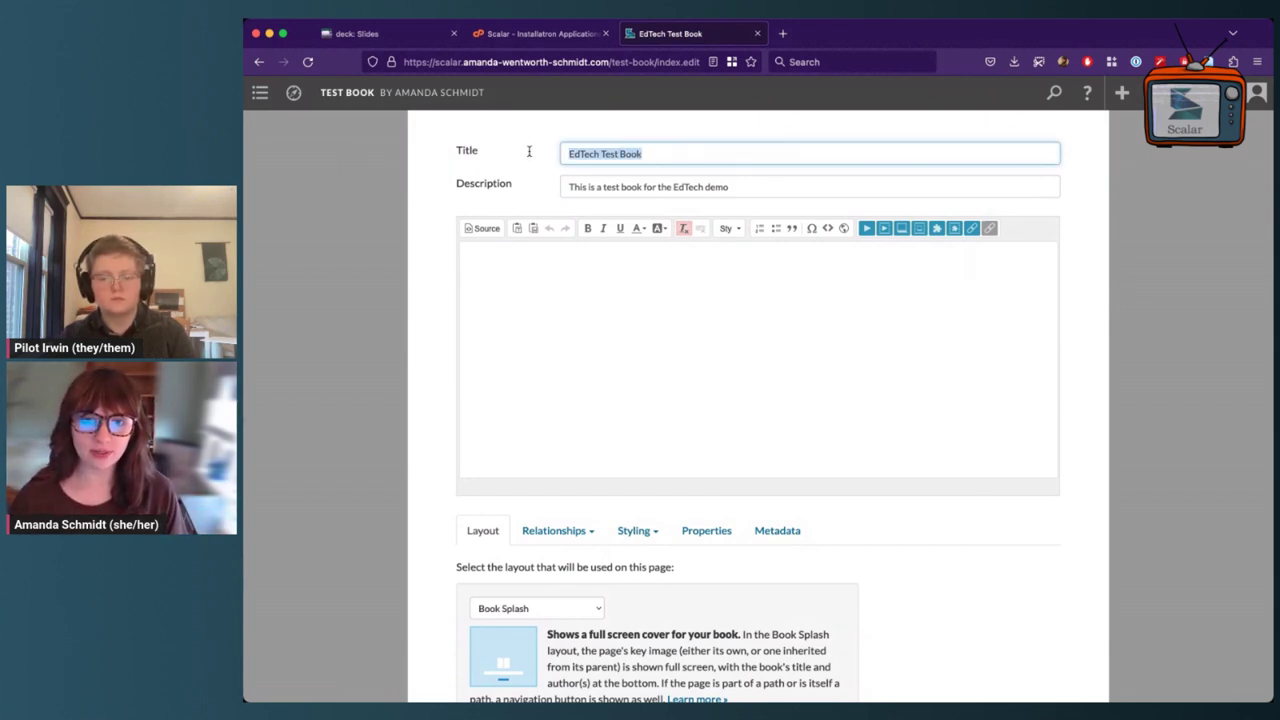
{"action": "left_click", "coordinate": [642, 131]}
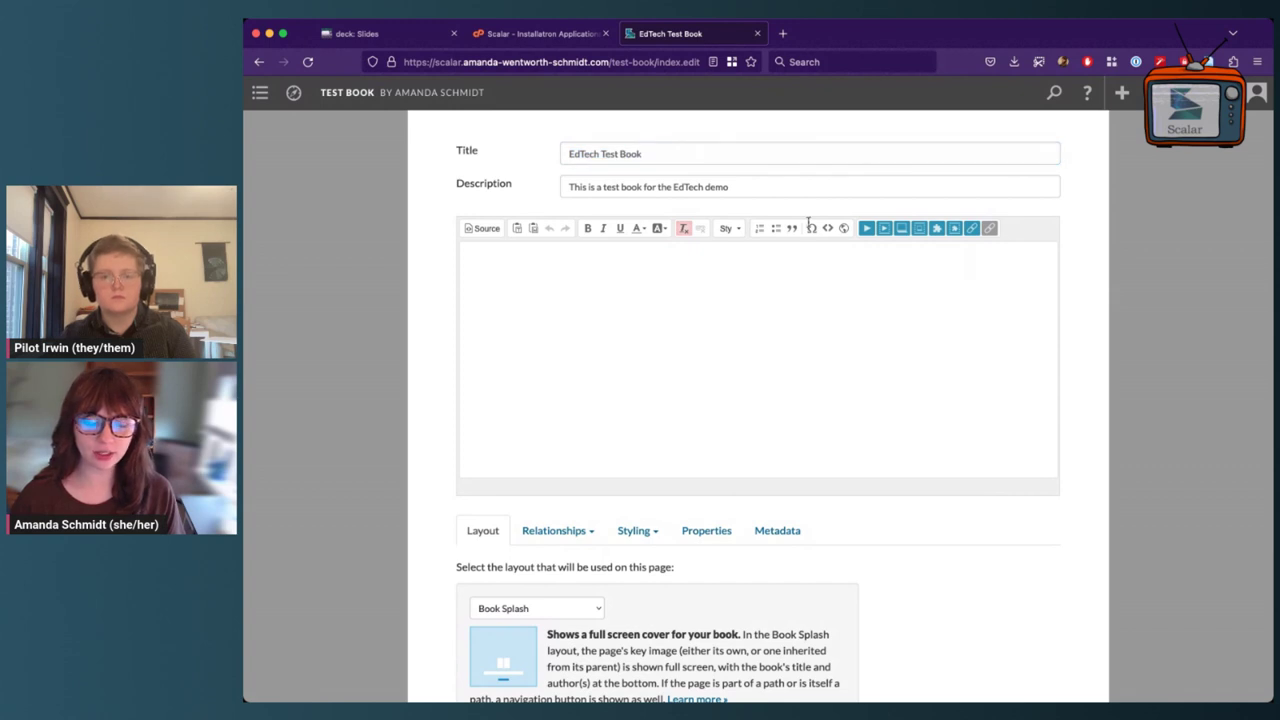
{"action": "left_click_drag", "start_coordinate": [742, 187], "coordinate": [503, 189]}
{"action": "left_click", "coordinate": [1103, 217]}
{"action": "scroll", "coordinate": [1078, 342], "scroll_direction": "down", "scroll_amount": 3}
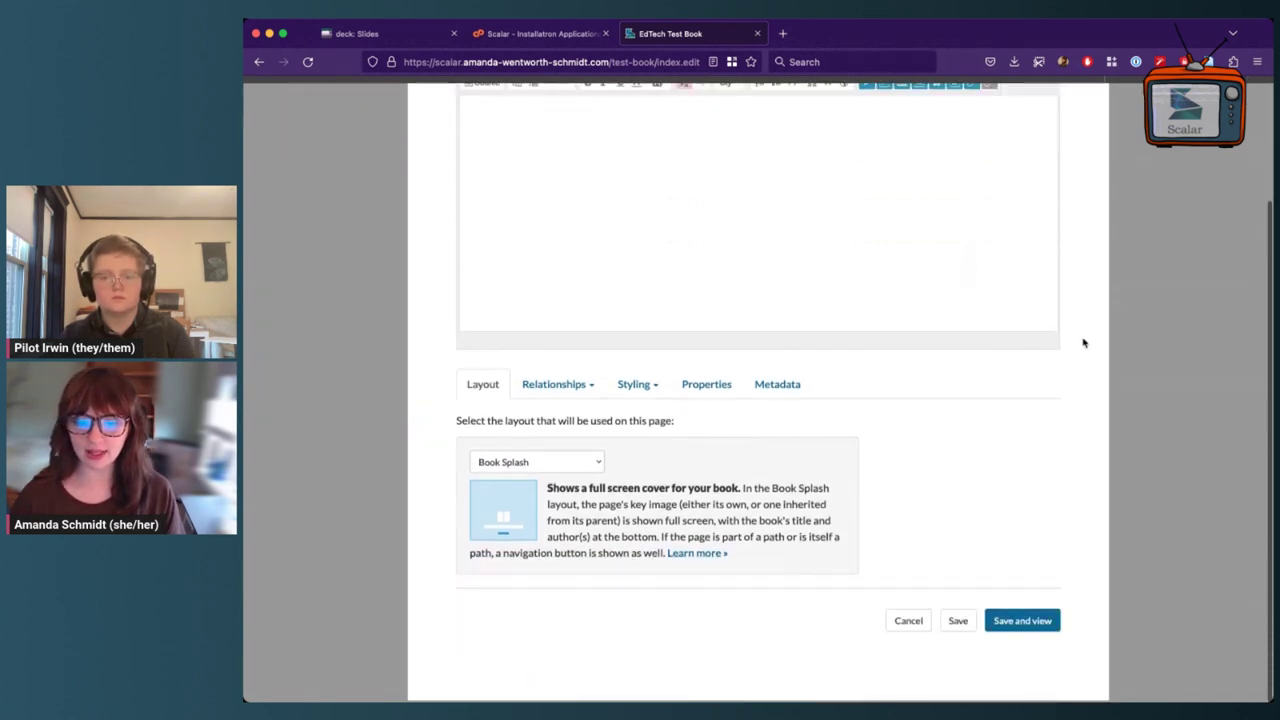
{"action": "scroll", "coordinate": [1085, 340], "scroll_direction": "up", "scroll_amount": 3}
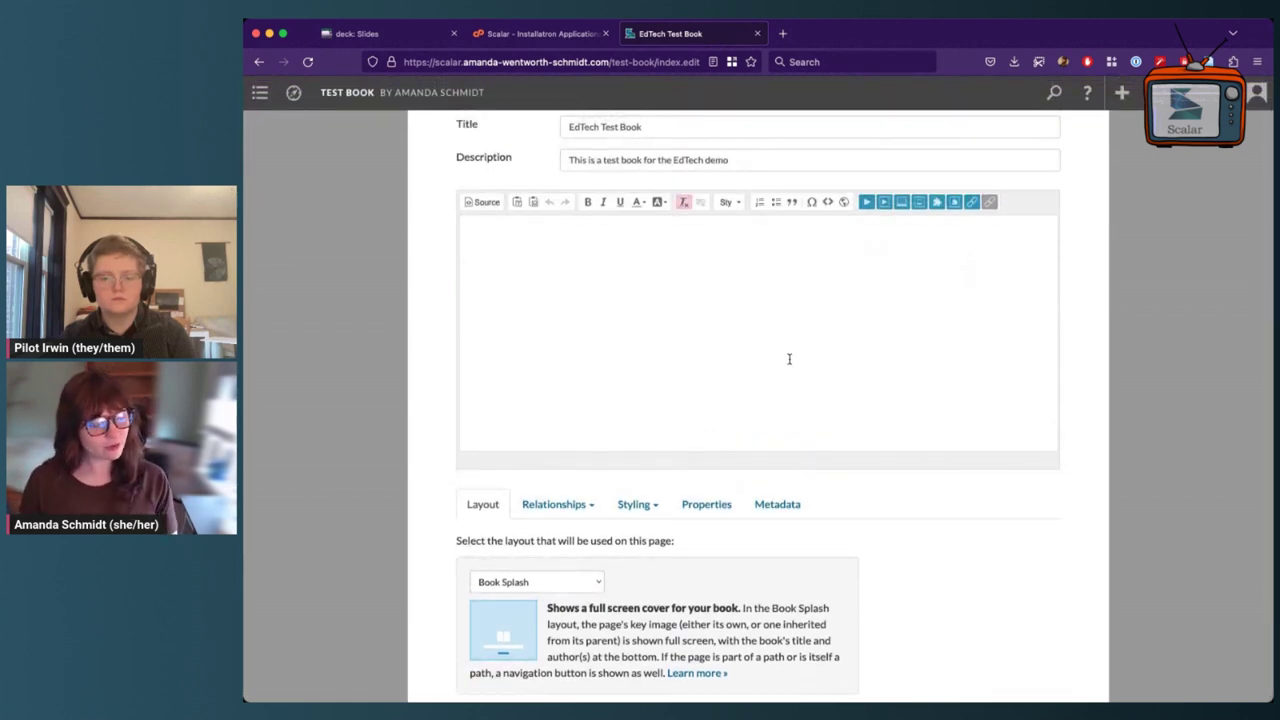
Step: Look through the page's layout choices and highlight the opening sentence of the Book Splash description
{"action": "scroll", "coordinate": [789, 359], "scroll_direction": "down", "scroll_amount": 3}
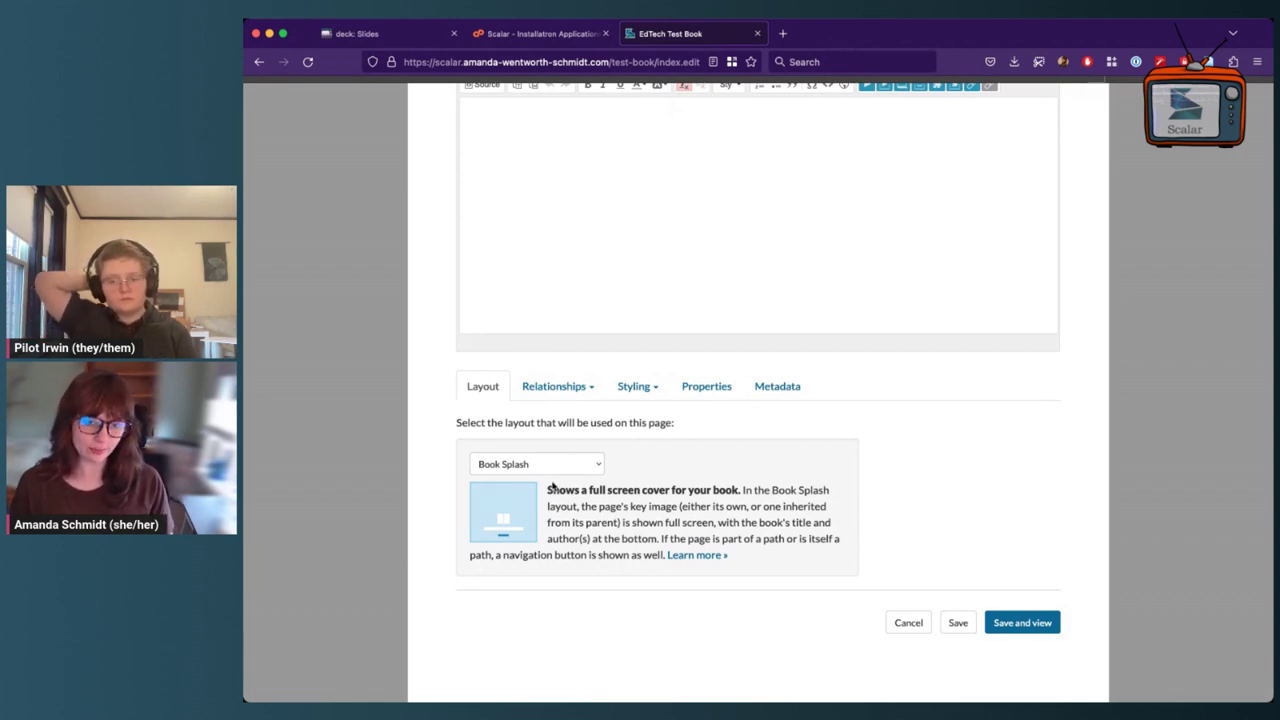
{"action": "left_click", "coordinate": [563, 468]}
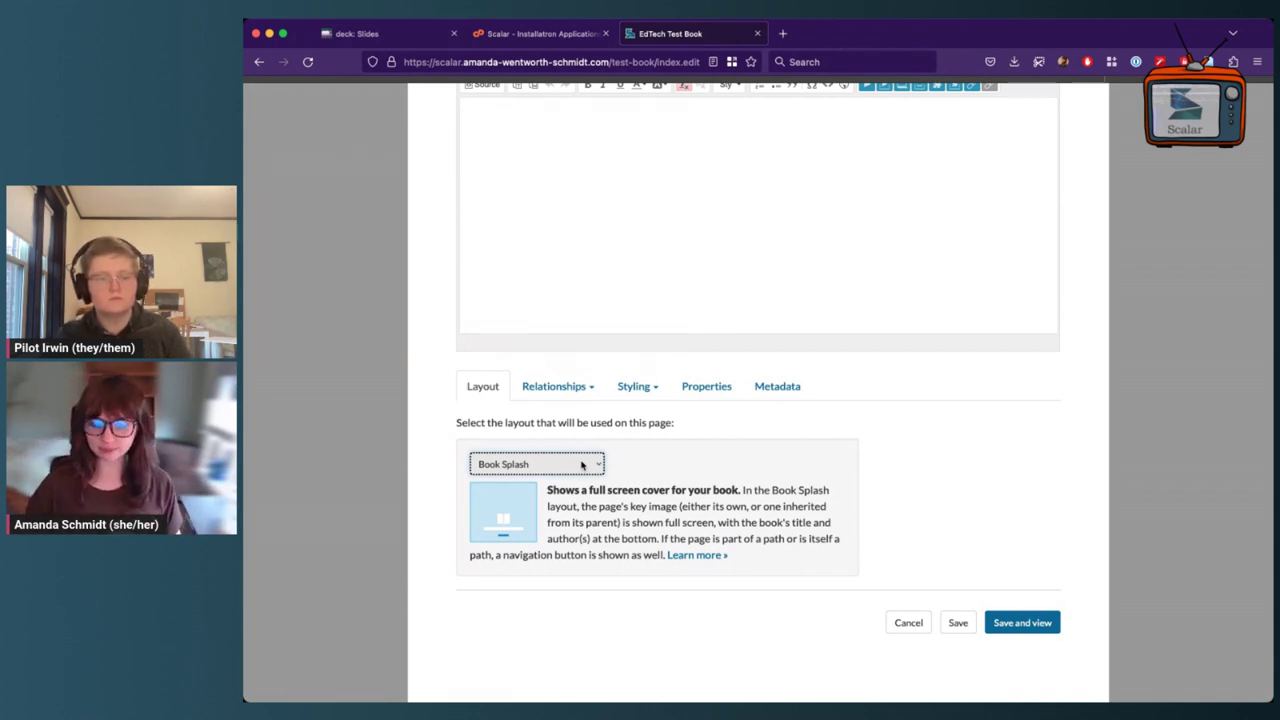
{"action": "left_click", "coordinate": [668, 476]}
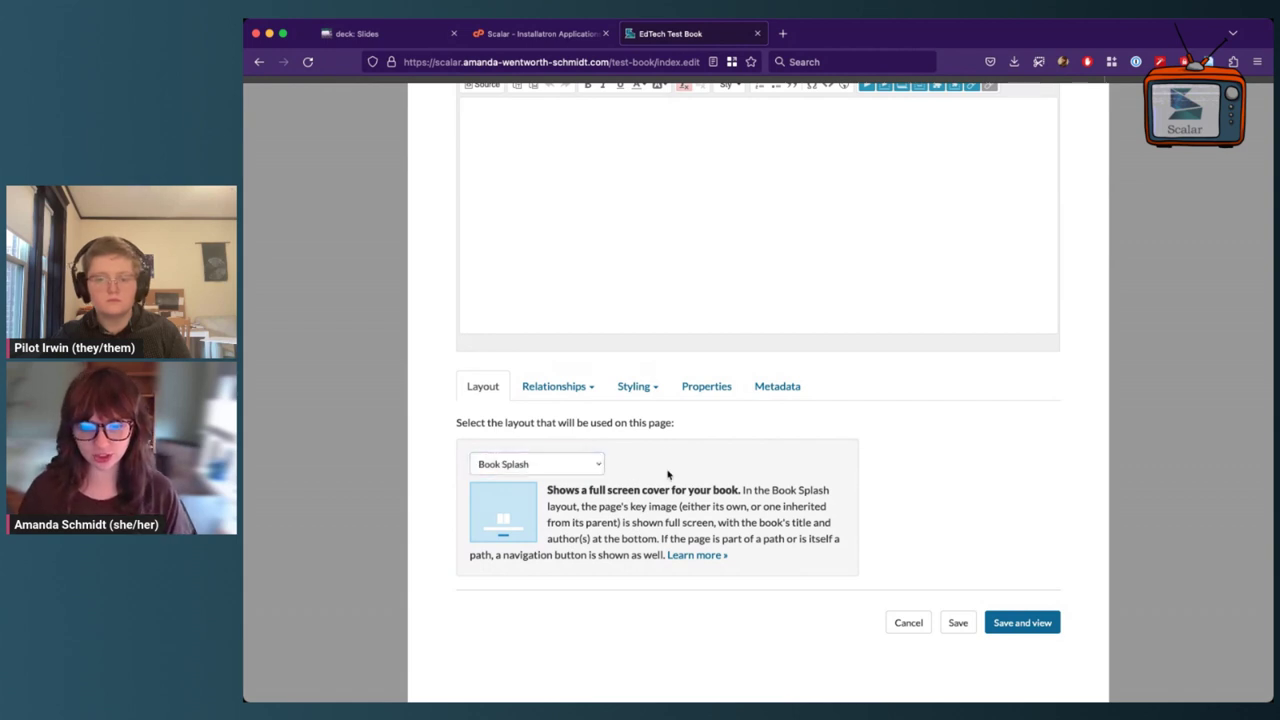
{"action": "left_click_drag", "start_coordinate": [547, 490], "coordinate": [740, 491]}
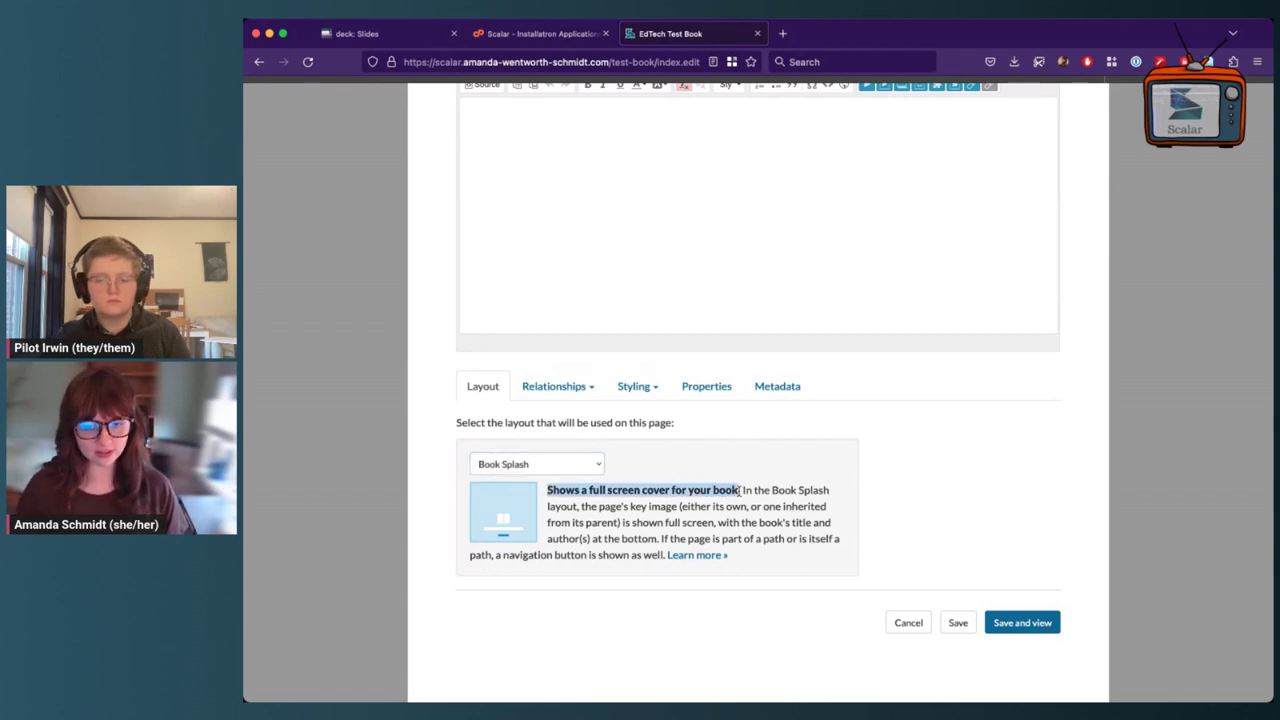
{"action": "left_click", "coordinate": [776, 556]}
{"action": "scroll", "coordinate": [776, 560], "scroll_direction": "up", "scroll_amount": 3}
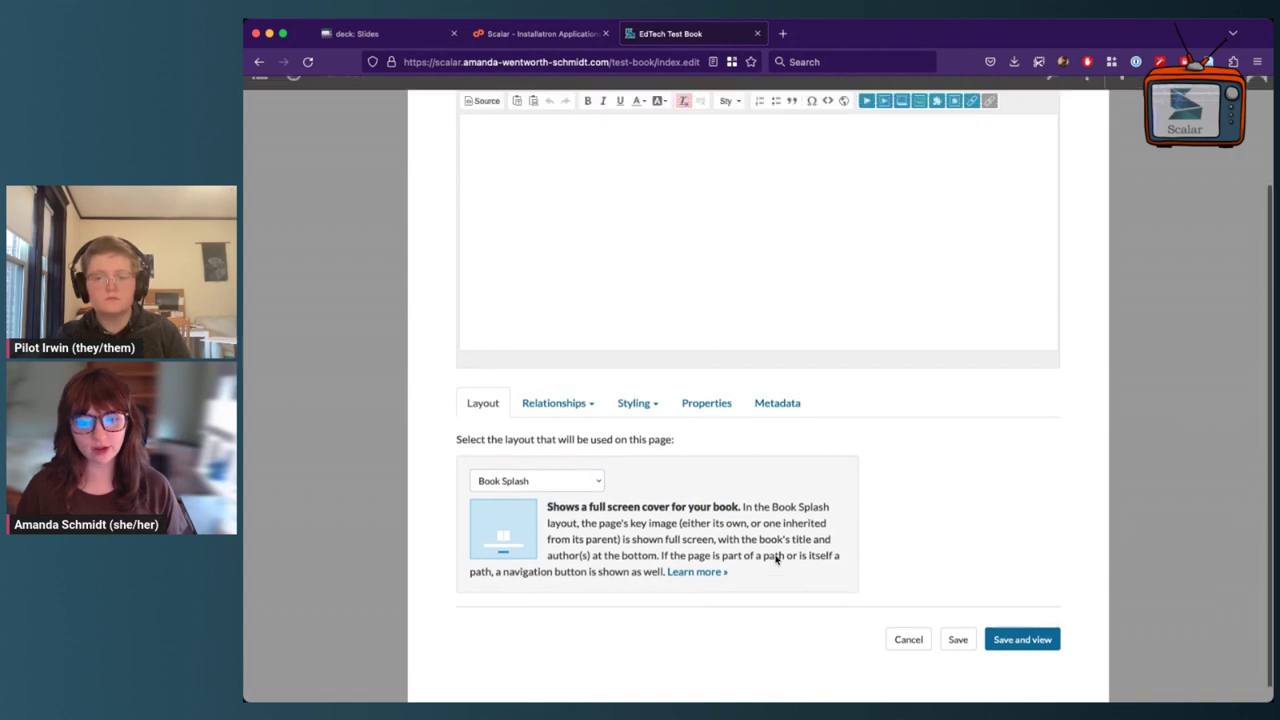
{"action": "scroll", "coordinate": [768, 565], "scroll_direction": "down", "scroll_amount": 3}
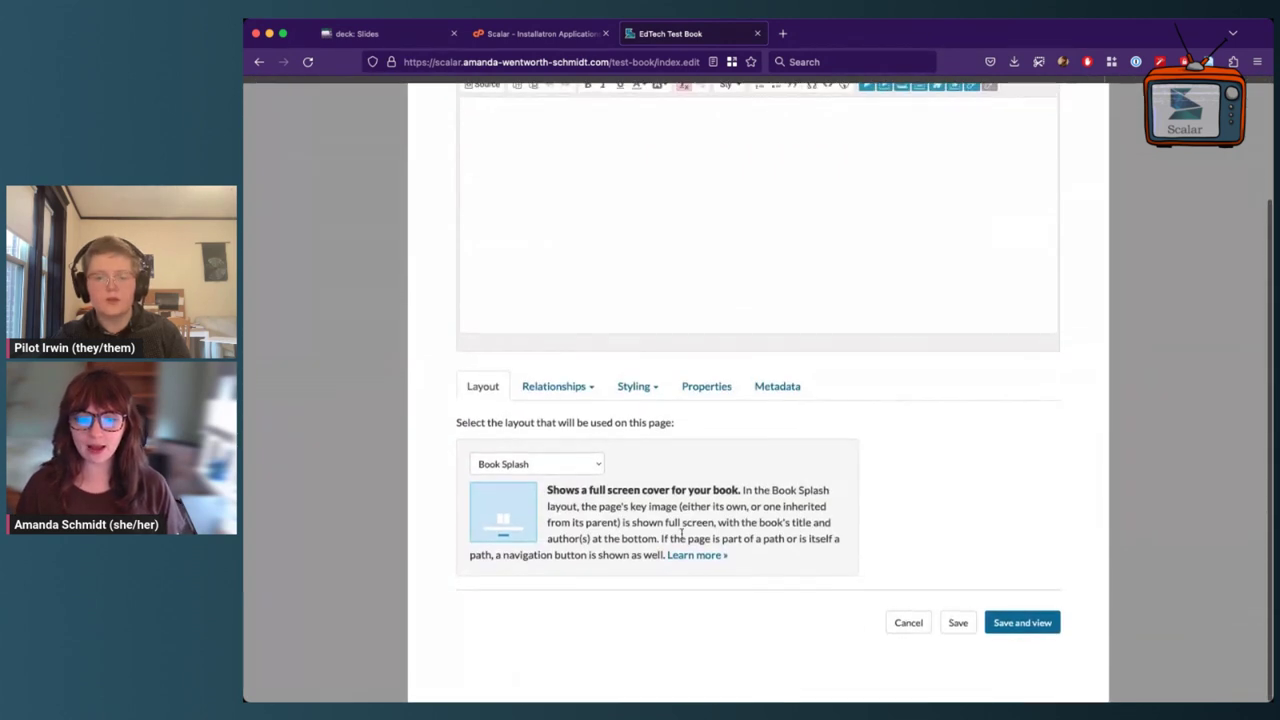
Step: Look through the styling options available for the page, then return to its Book Splash layout choice
{"action": "left_click", "coordinate": [638, 392]}
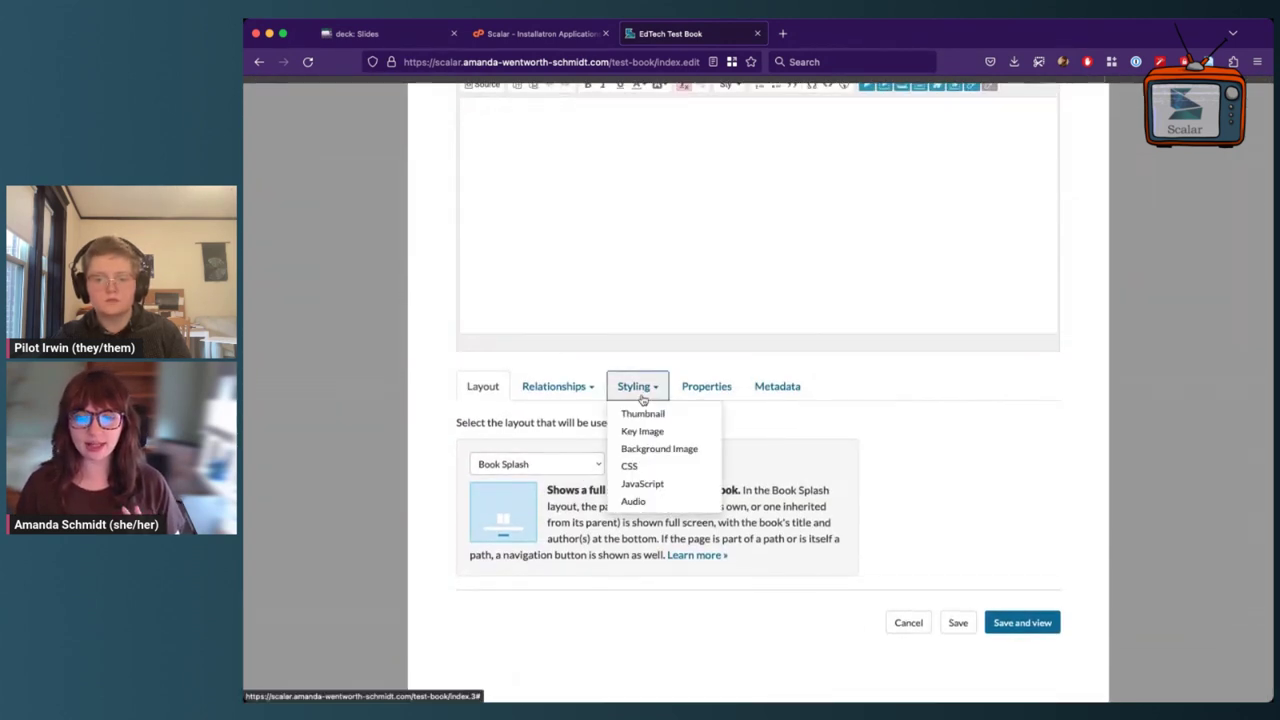
{"action": "left_click", "coordinate": [638, 392]}
{"action": "scroll", "coordinate": [754, 435], "scroll_direction": "up", "scroll_amount": 1}
{"action": "scroll", "coordinate": [754, 435], "scroll_direction": "down", "scroll_amount": 1}
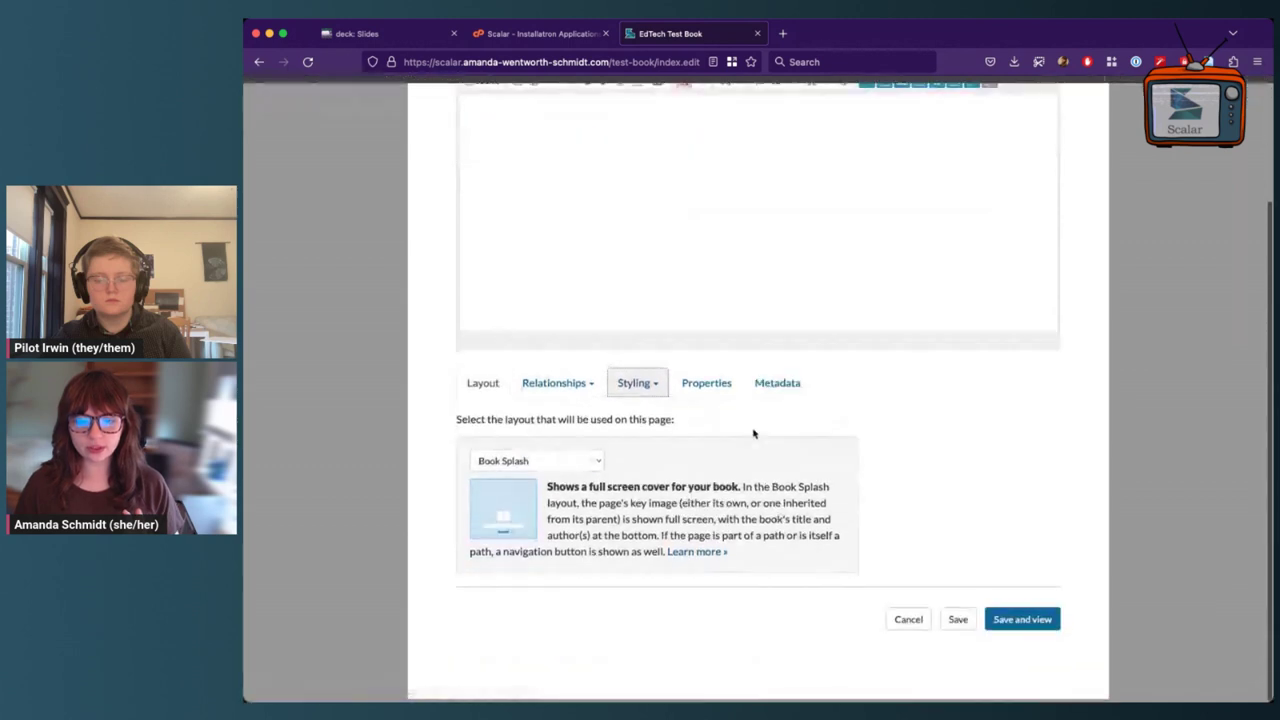
{"action": "left_click", "coordinate": [651, 393]}
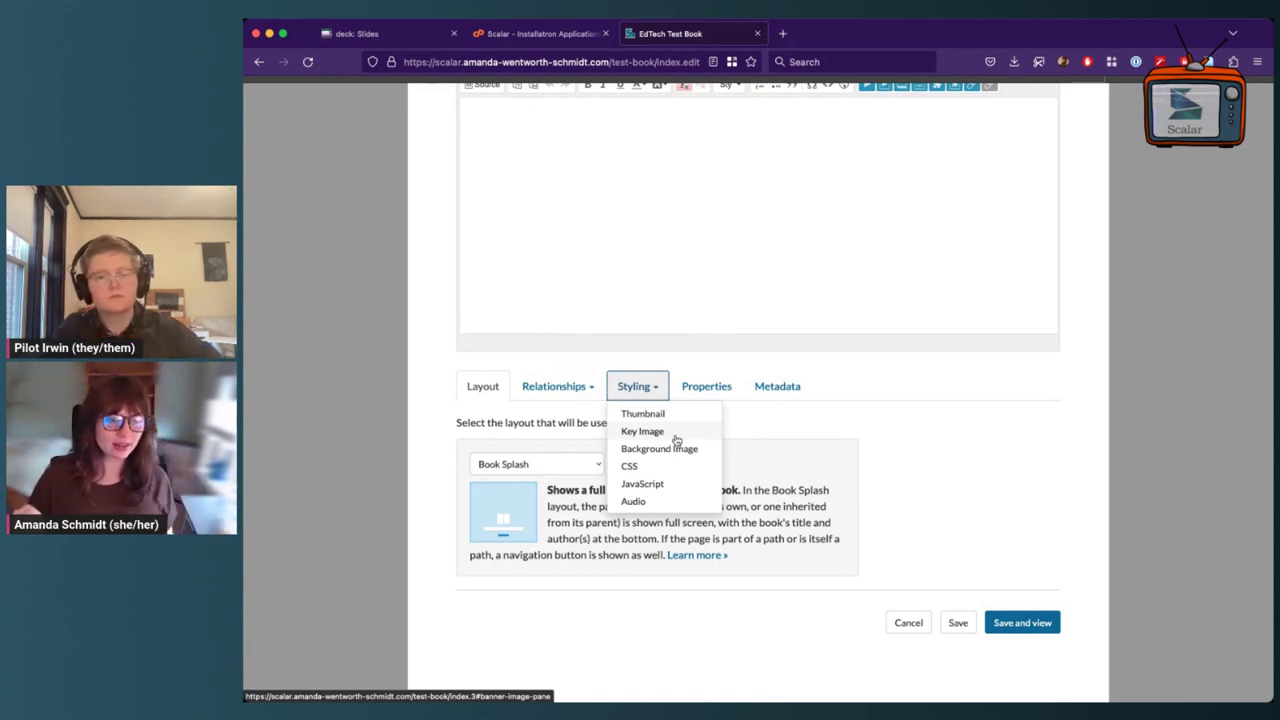
{"action": "left_click", "coordinate": [580, 464]}
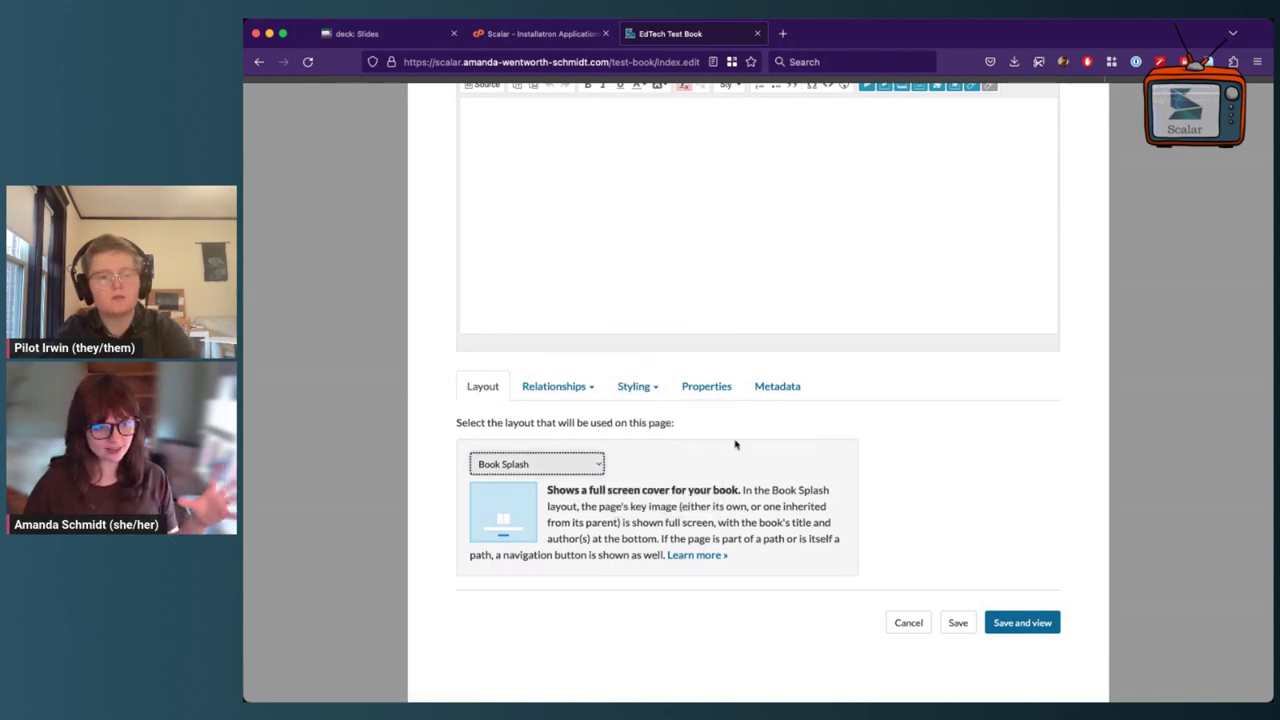
Step: Open the page's Key Image setting, keep cover image as the library image, and save and view the page
{"action": "left_click", "coordinate": [648, 394]}
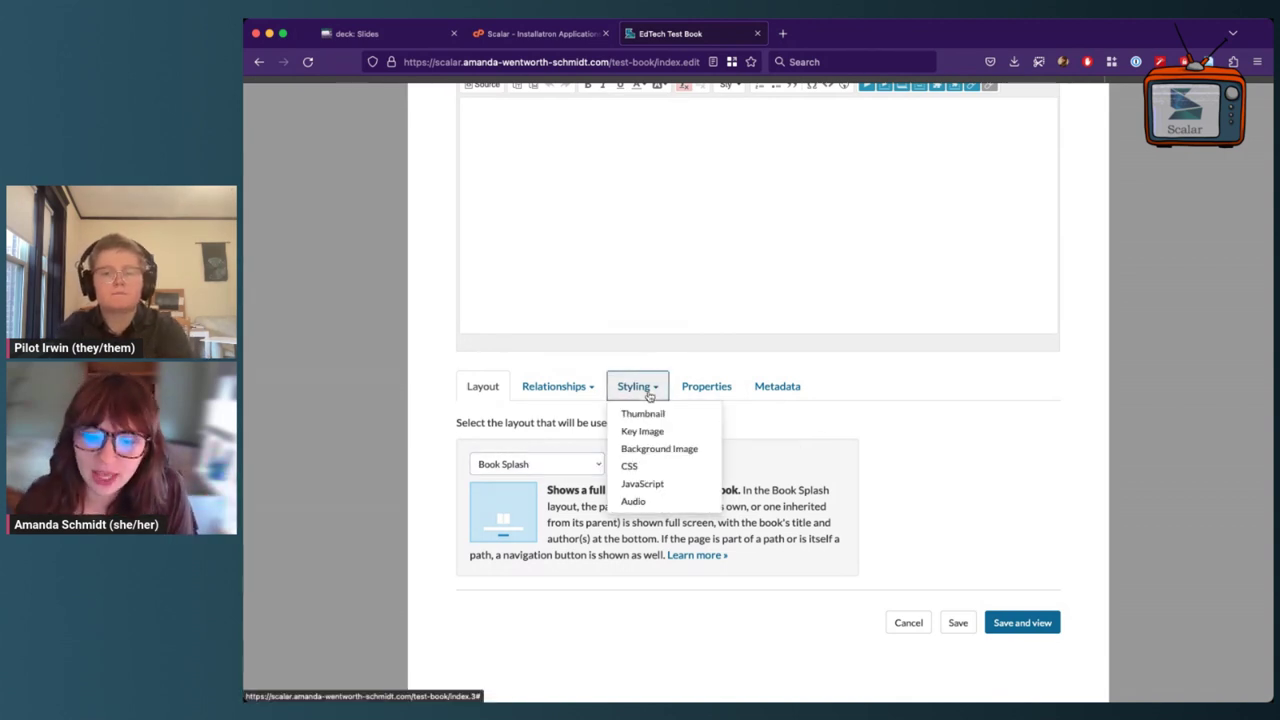
{"action": "left_click", "coordinate": [686, 434]}
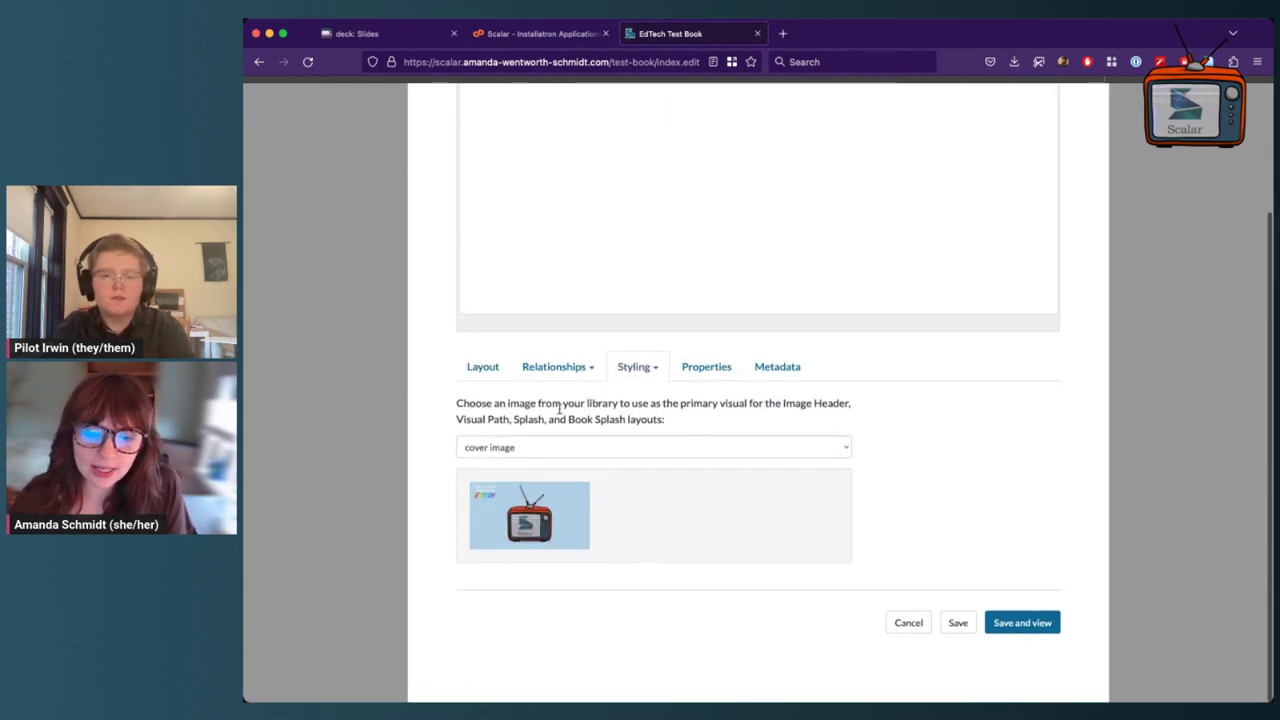
{"action": "left_click", "coordinate": [541, 450]}
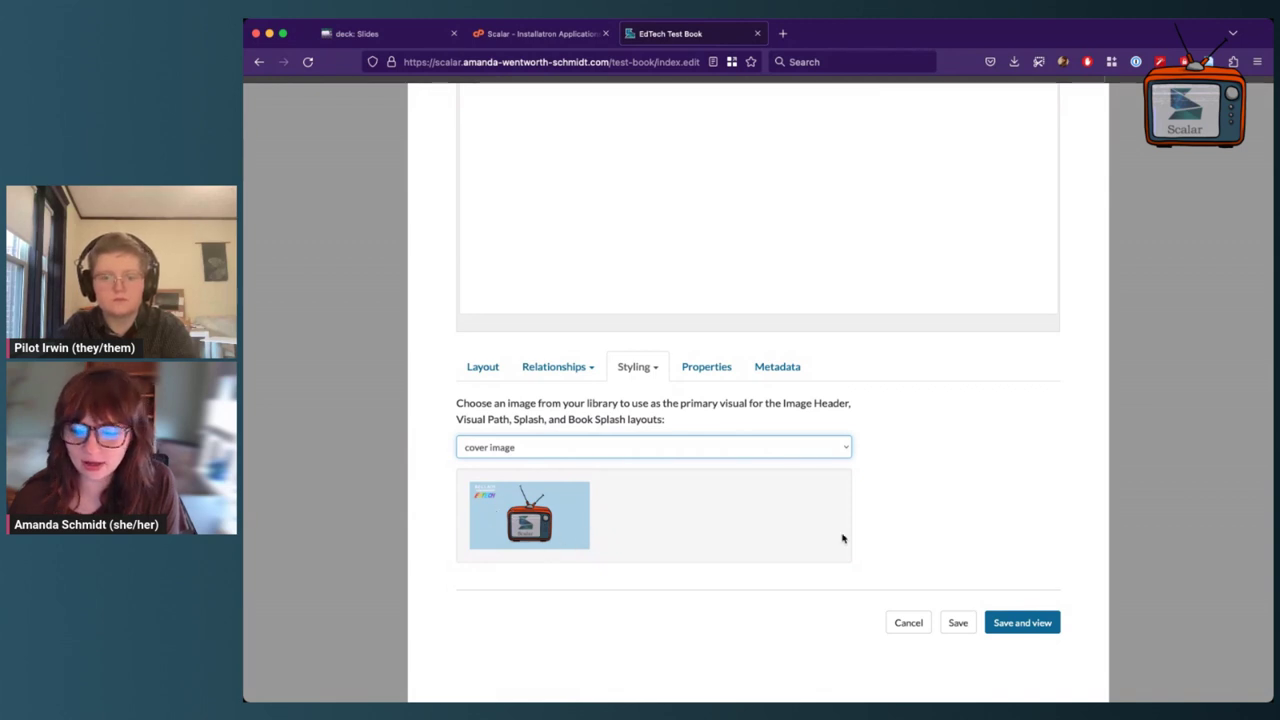
{"action": "left_click", "coordinate": [980, 533]}
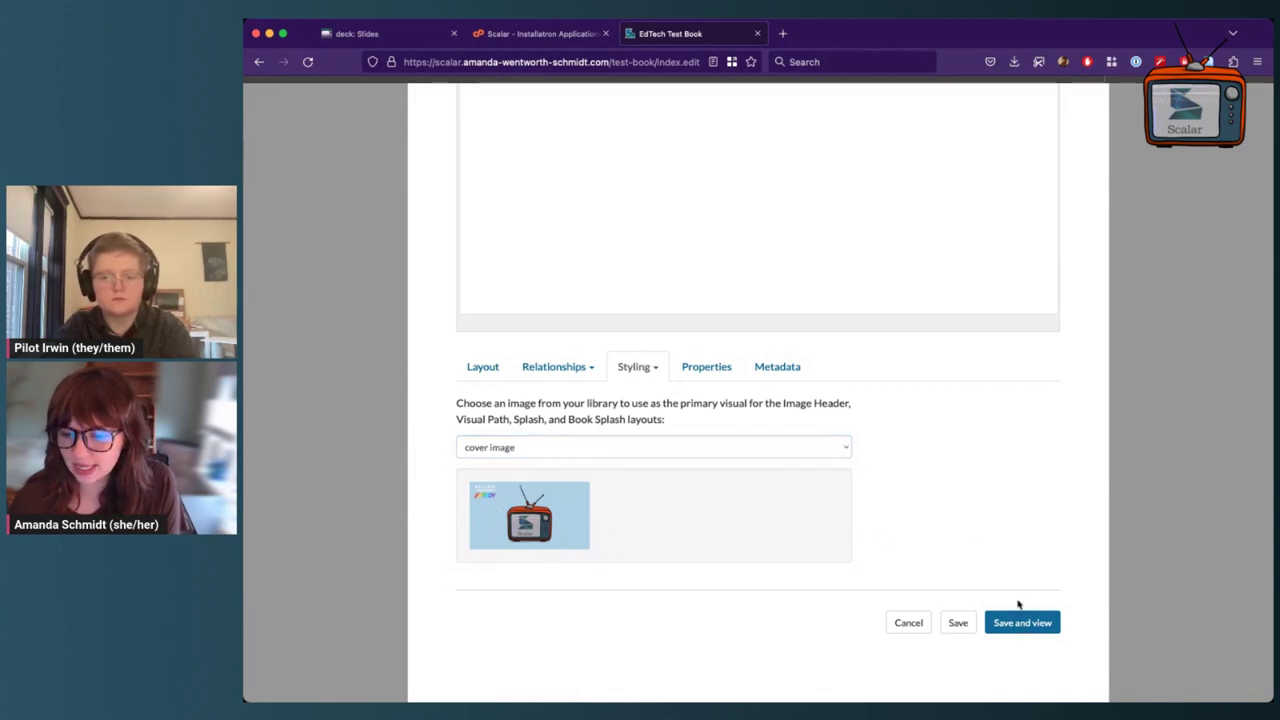
{"action": "left_click", "coordinate": [1032, 626]}
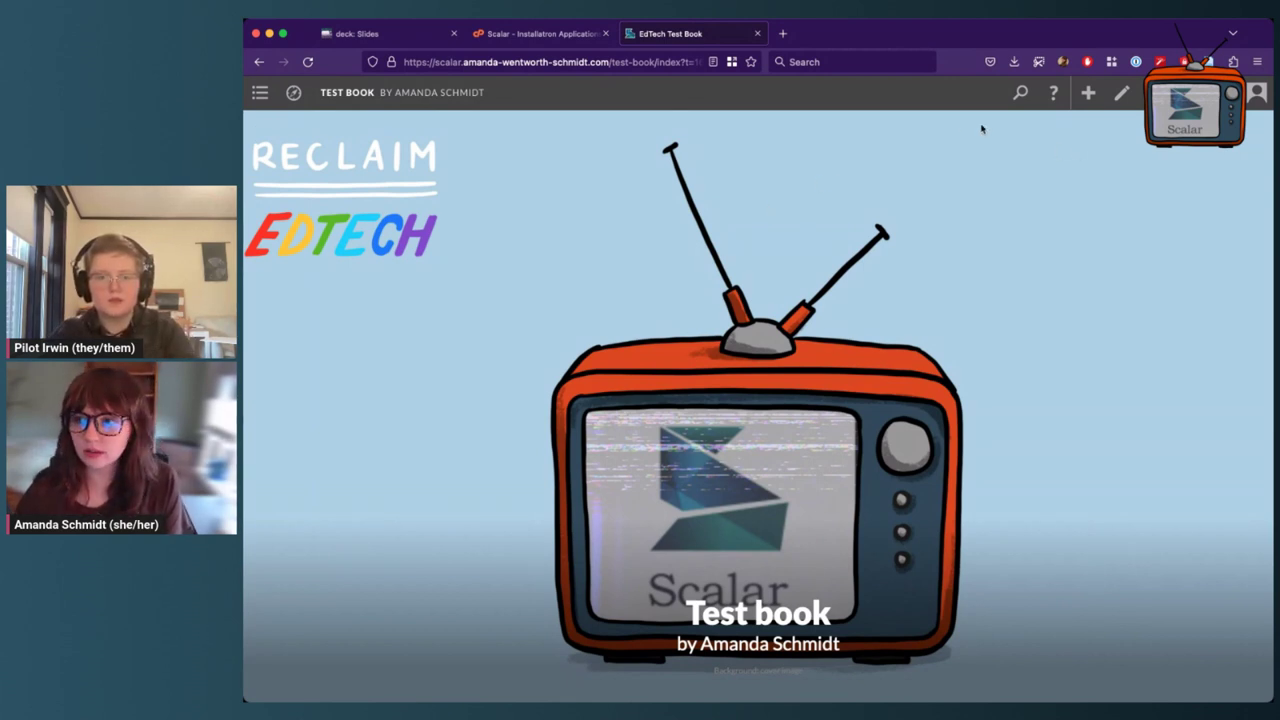
Step: Go to the book's dashboard and look over its Properties, highlighting the No login required permission
{"action": "left_click", "coordinate": [1224, 92]}
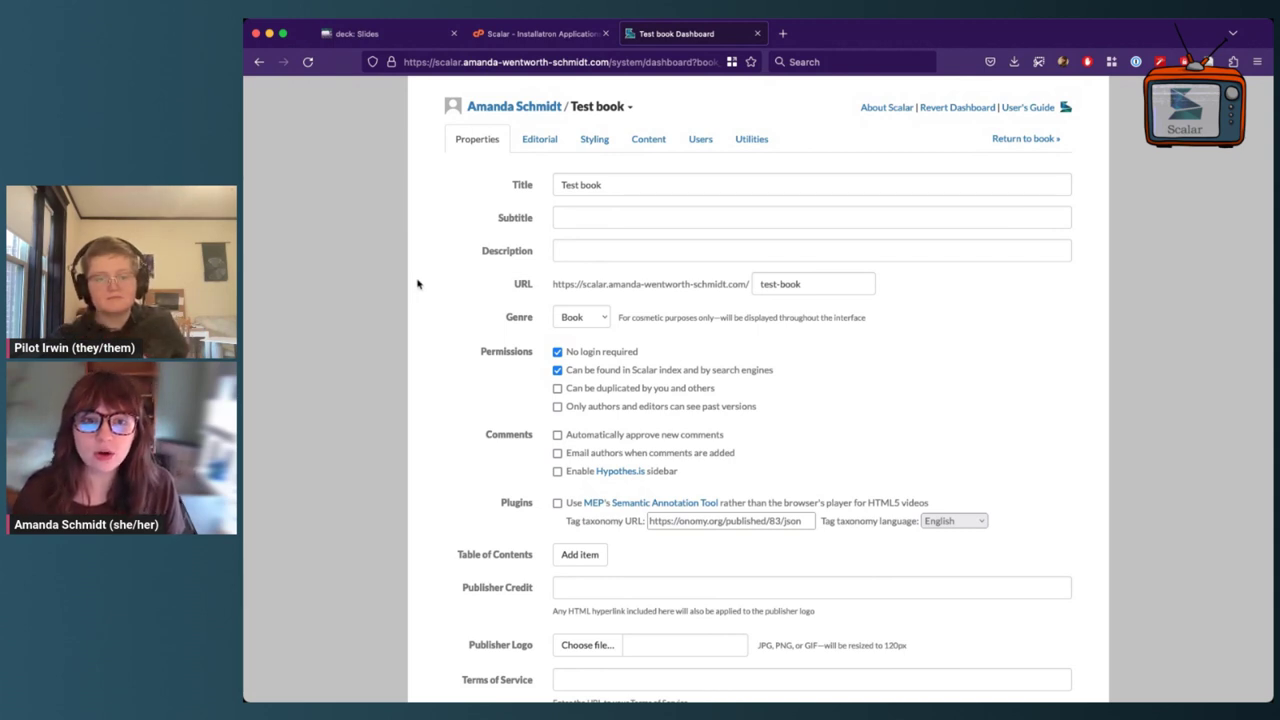
{"action": "left_click_drag", "start_coordinate": [640, 352], "coordinate": [568, 362]}
{"action": "left_click", "coordinate": [652, 357]}
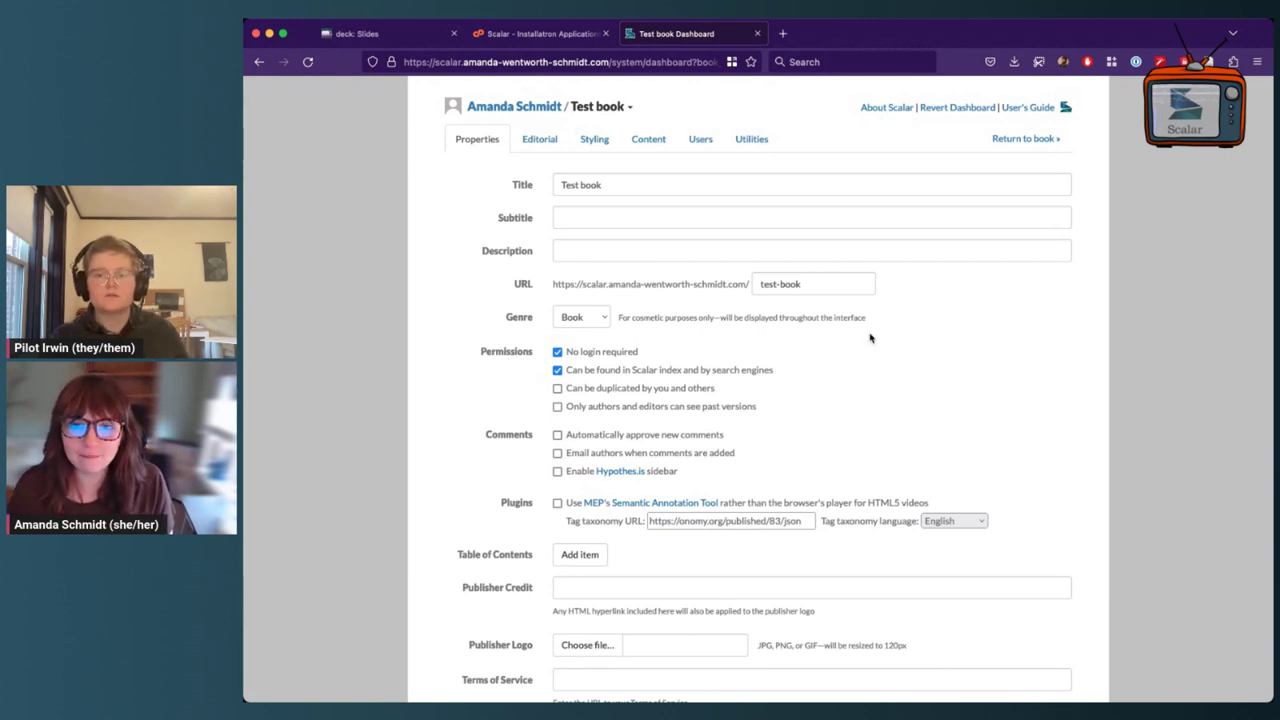
{"action": "scroll", "coordinate": [870, 338], "scroll_direction": "down", "scroll_amount": 3}
{"action": "scroll", "coordinate": [870, 338], "scroll_direction": "up", "scroll_amount": 3}
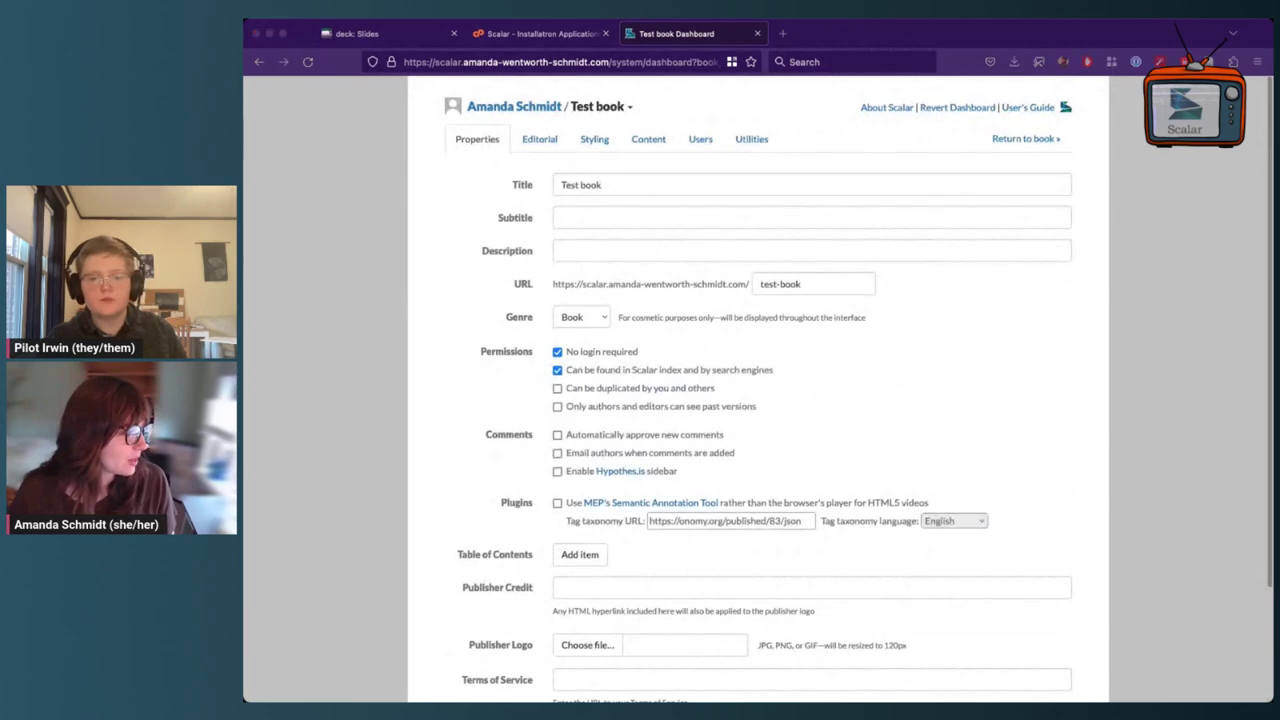
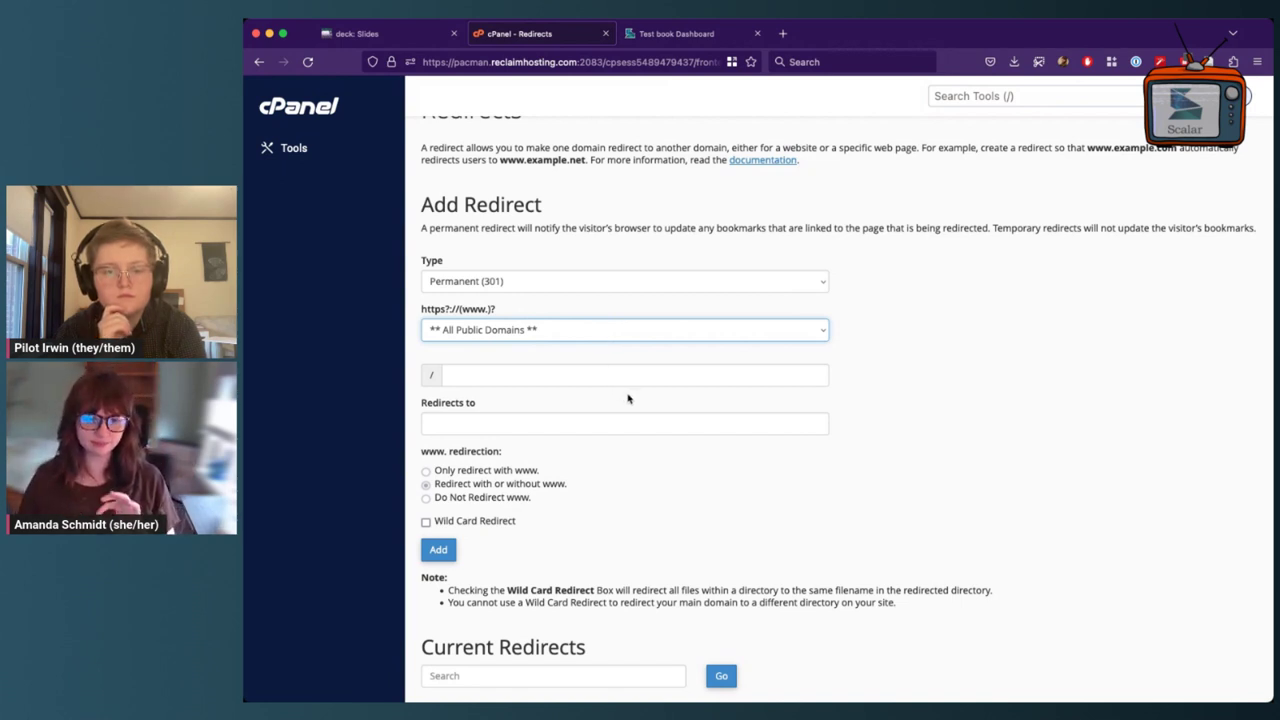
Step: Choose the scalar subdomain as the redirect's source domain and go to the destination field
{"action": "key", "text": "Down"}
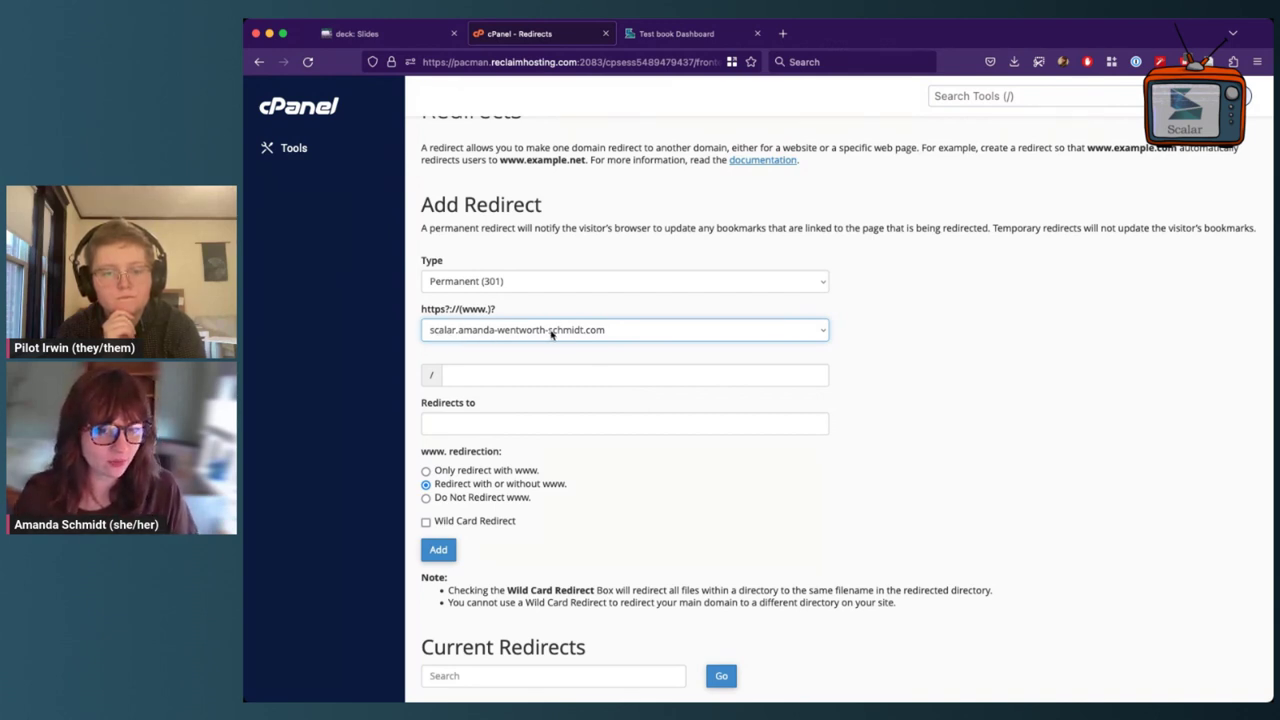
{"action": "left_click", "coordinate": [618, 427]}
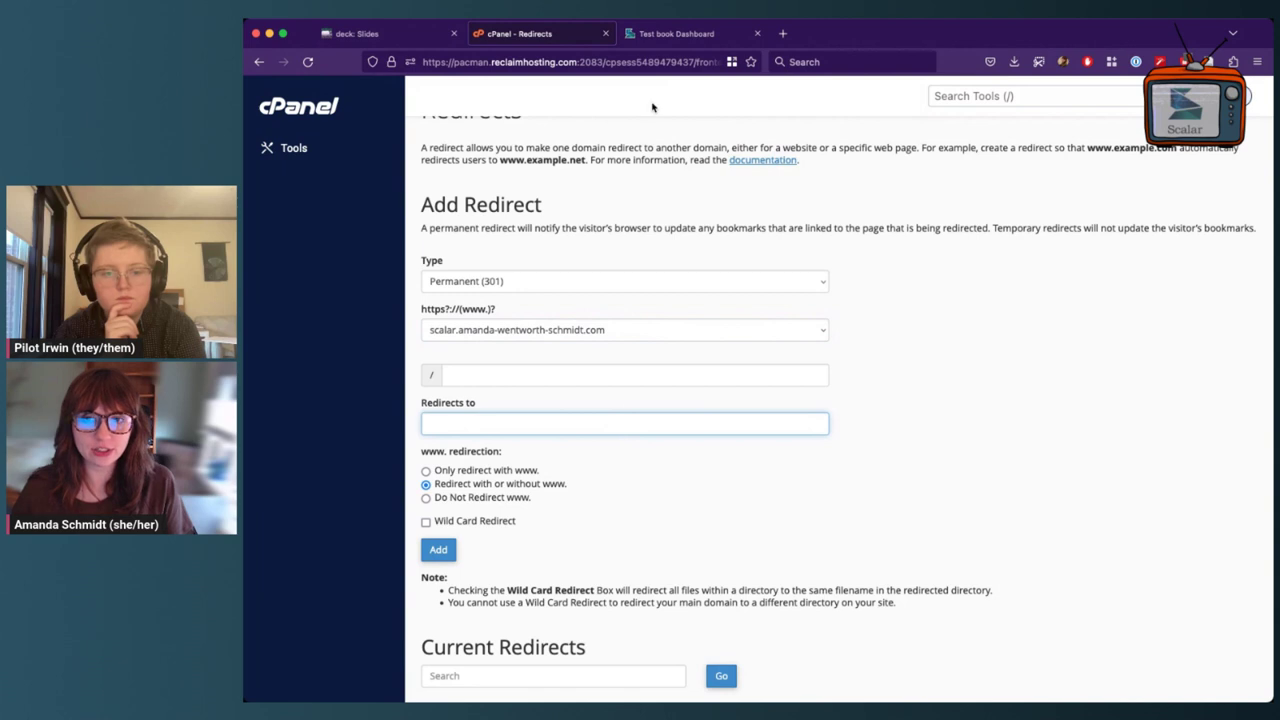
Step: Copy the Scalar site's root address from the Test book dashboard's URL and open it in a new browser tab
{"action": "left_click", "coordinate": [640, 35]}
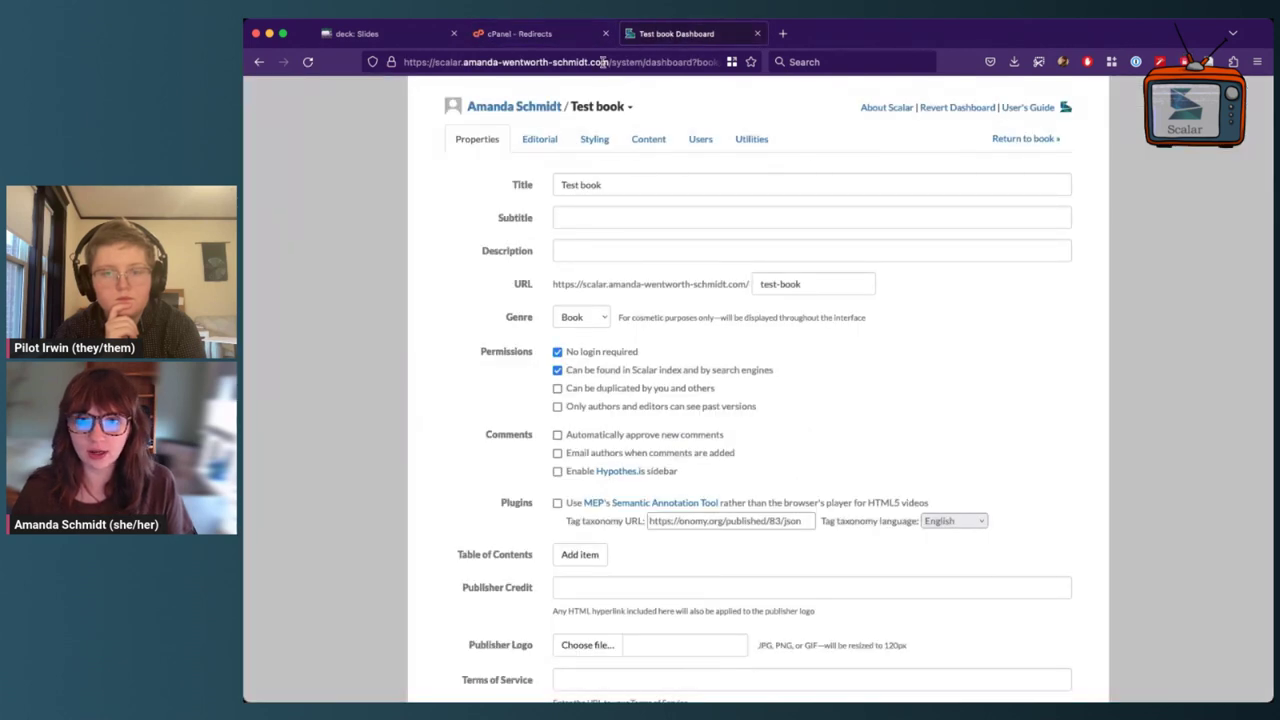
{"action": "left_click", "coordinate": [604, 62]}
{"action": "left_click", "coordinate": [607, 62]}
{"action": "left_click_drag", "start_coordinate": [607, 62], "coordinate": [345, 62]}
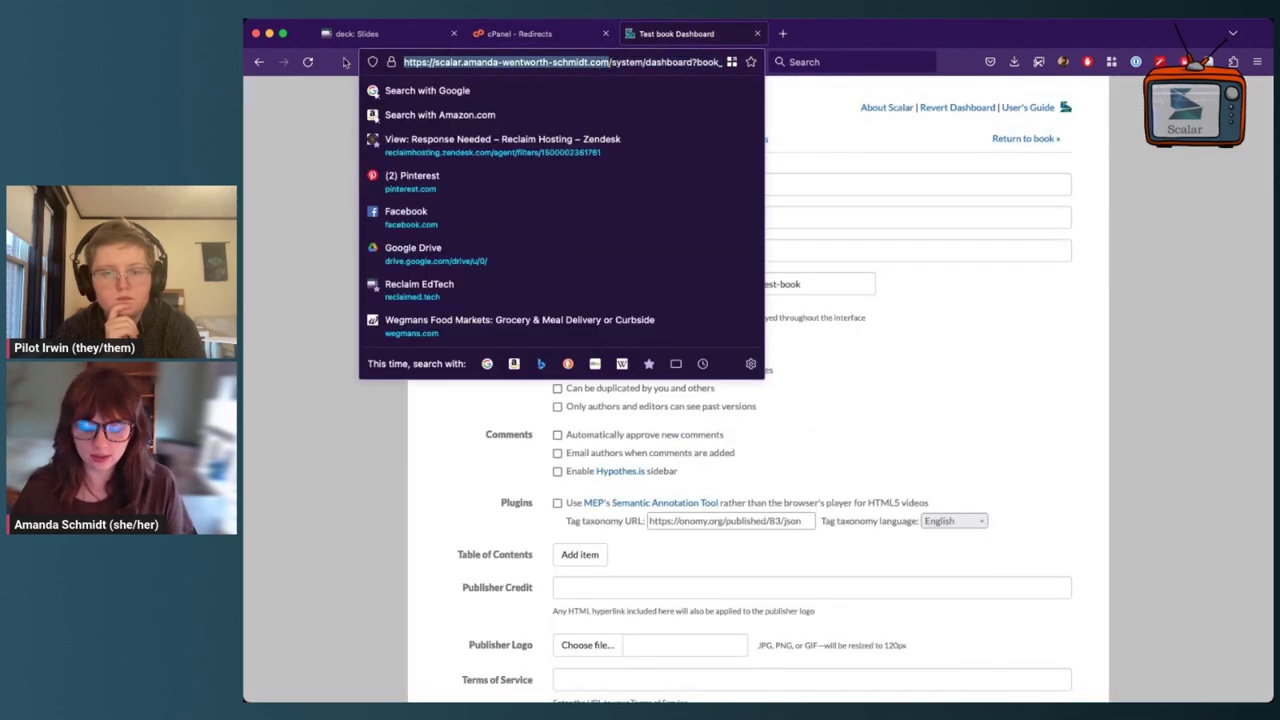
{"action": "key", "text": "super+c"}
{"action": "key", "text": "super+t"}
{"action": "key", "text": "super+v"}
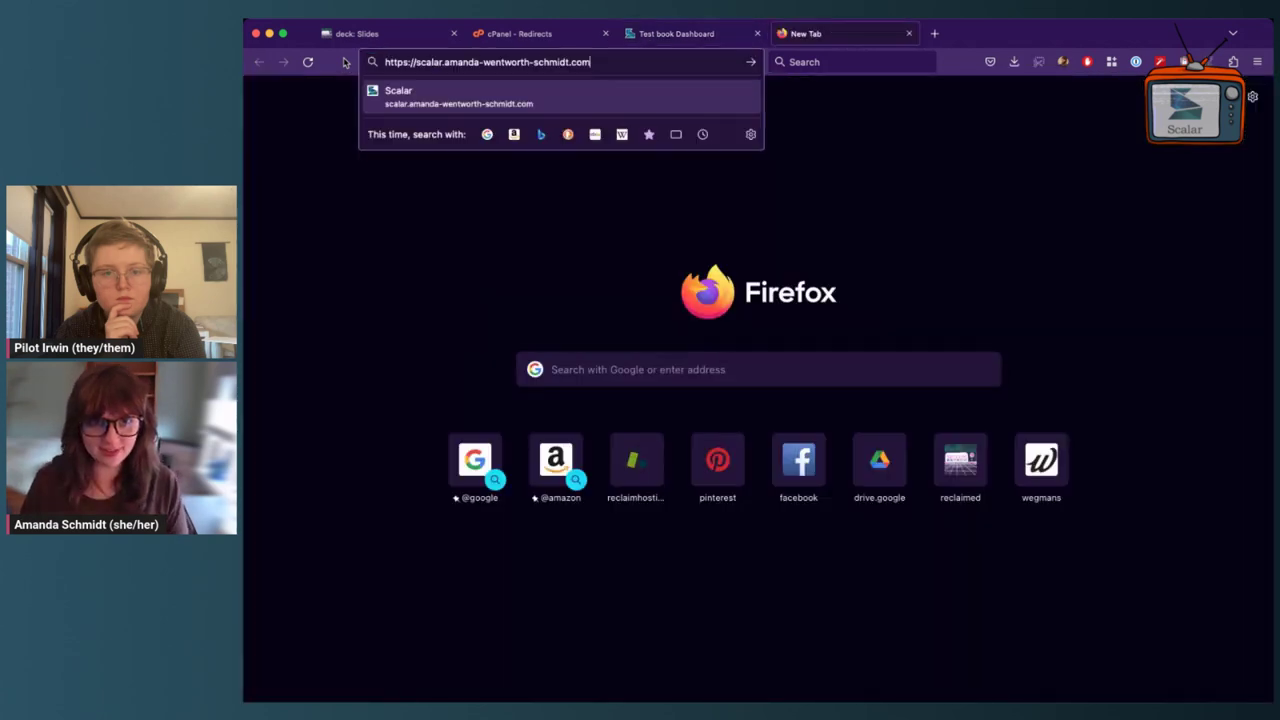
{"action": "key", "text": "Return"}
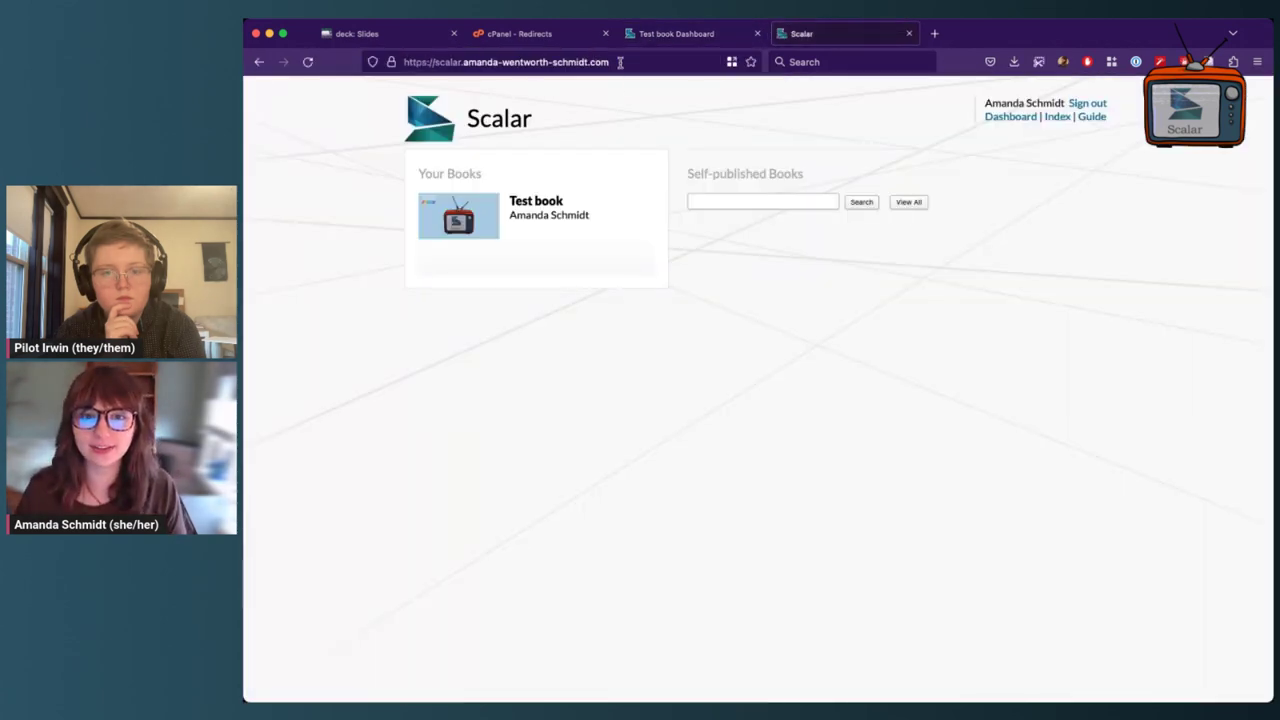
Step: Open Test book and copy its address ending in /test-book/index into the cPanel redirect's destination
{"action": "left_click", "coordinate": [536, 201]}
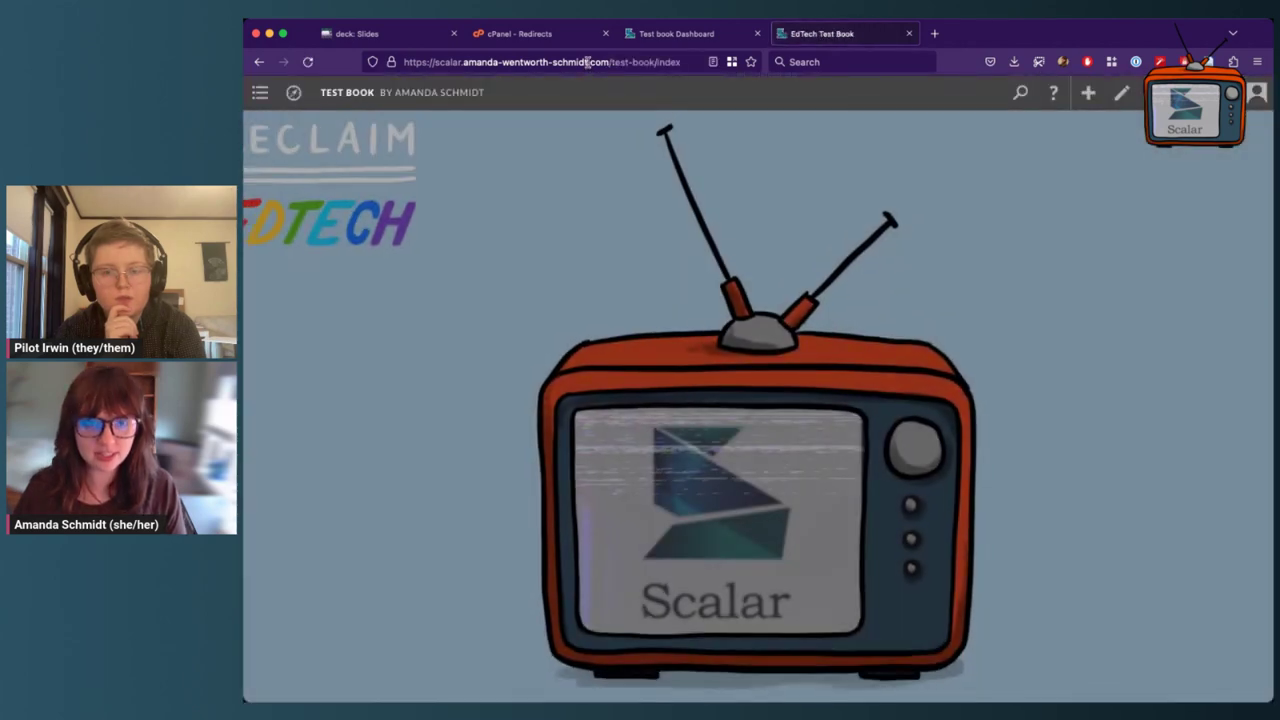
{"action": "left_click", "coordinate": [588, 62]}
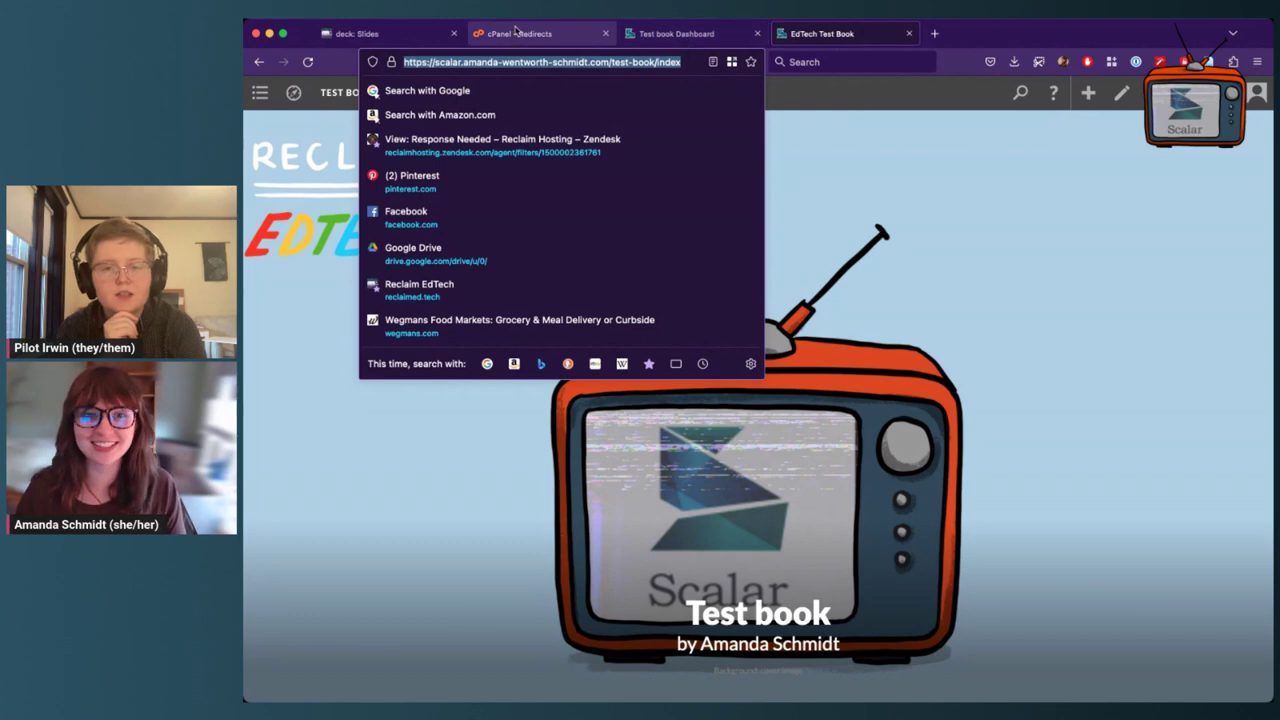
{"action": "left_click", "coordinate": [520, 33]}
{"action": "key", "text": "super+v"}
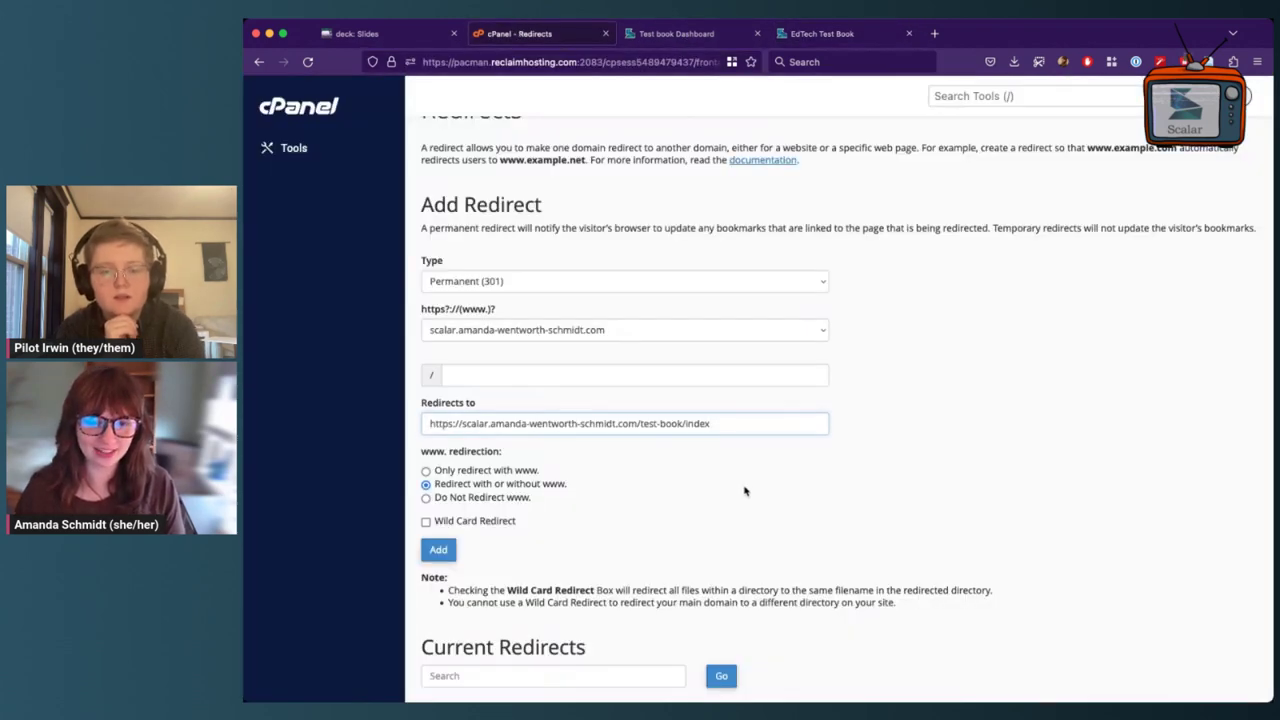
Step: Add the Permanent (301) redirect with or without www and go back to the Redirects page
{"action": "scroll", "coordinate": [744, 490], "scroll_direction": "down", "scroll_amount": 2}
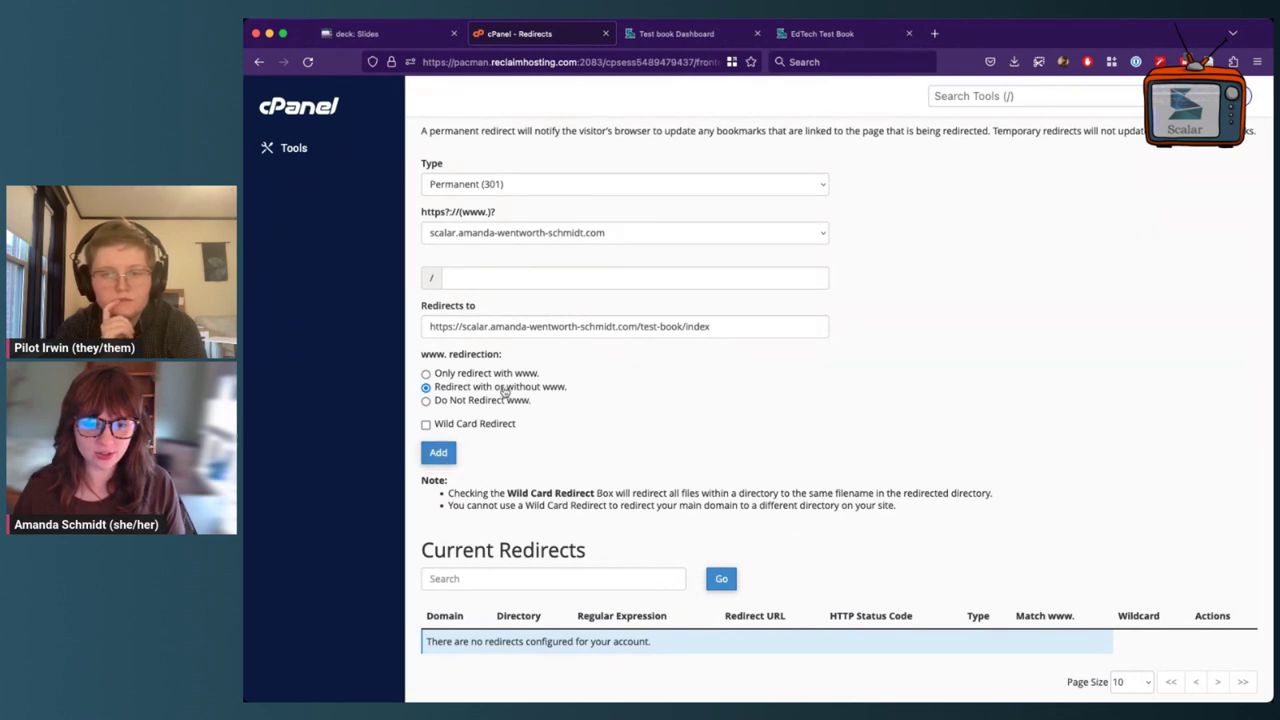
{"action": "left_click", "coordinate": [434, 458]}
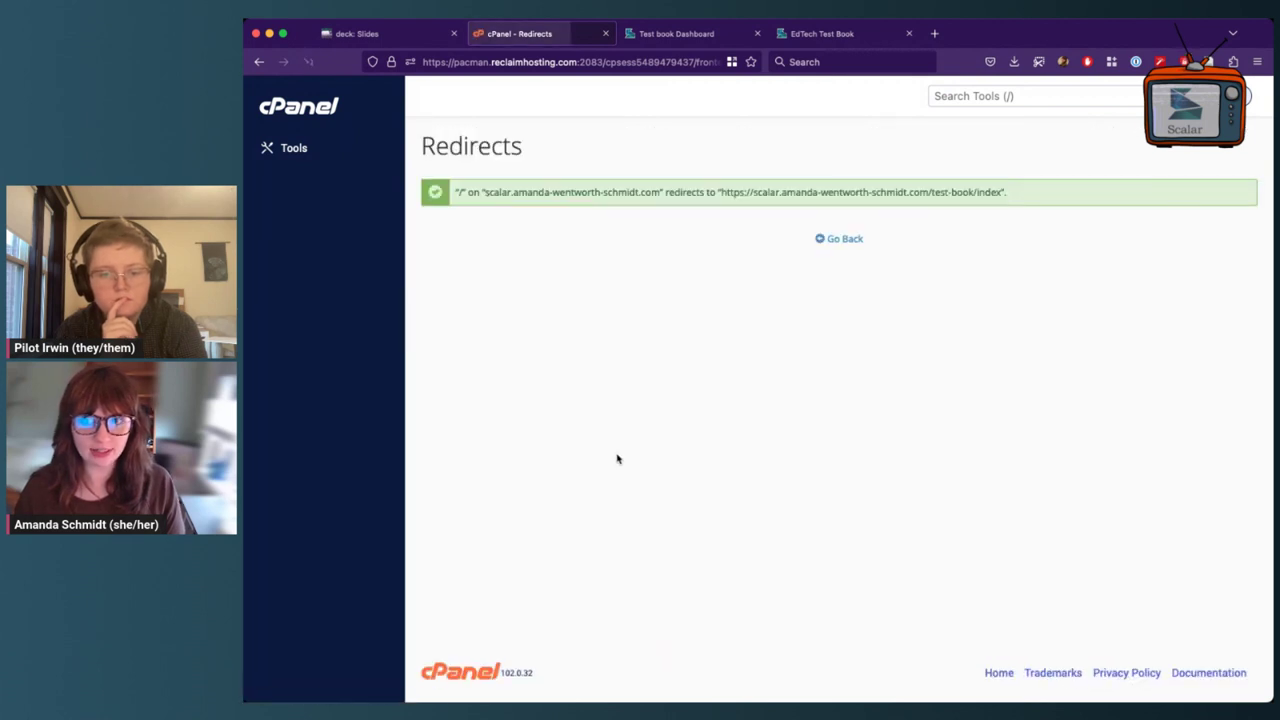
{"action": "left_click", "coordinate": [843, 238]}
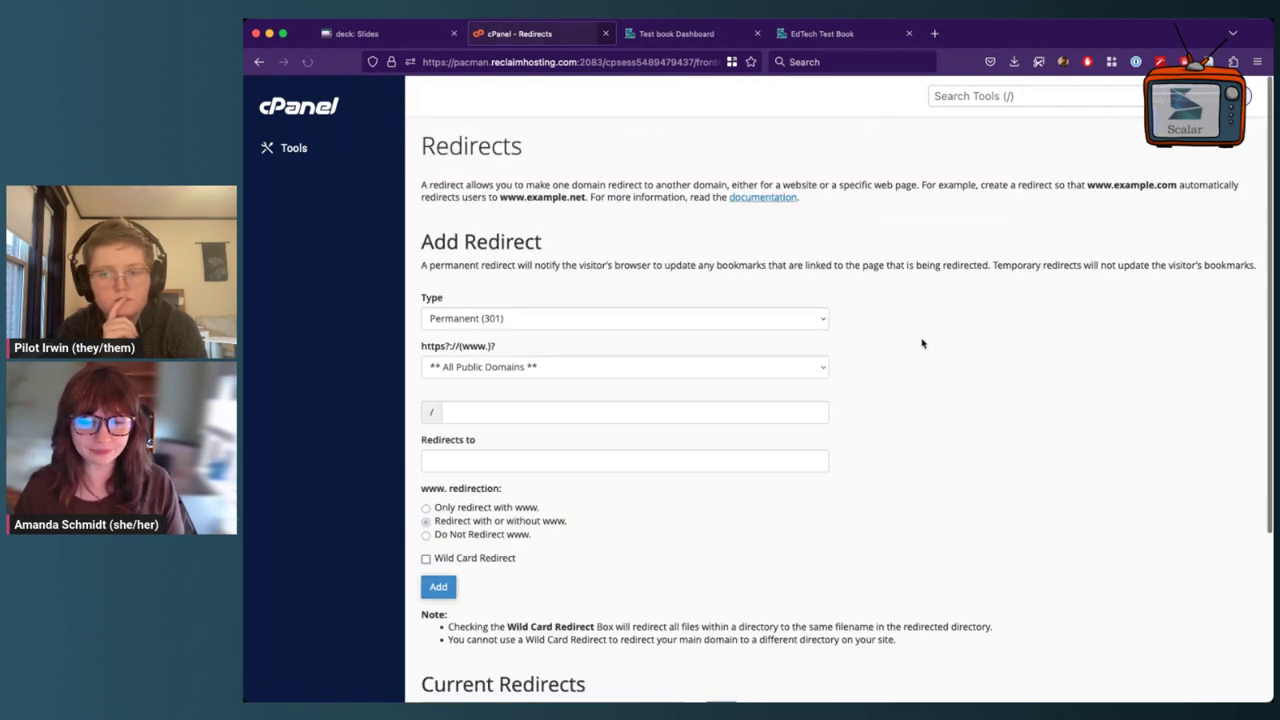
Step: Examine the new entry under Current Redirects, highlighting its domain and redirect URL
{"action": "scroll", "coordinate": [924, 343], "scroll_direction": "down", "scroll_amount": 5}
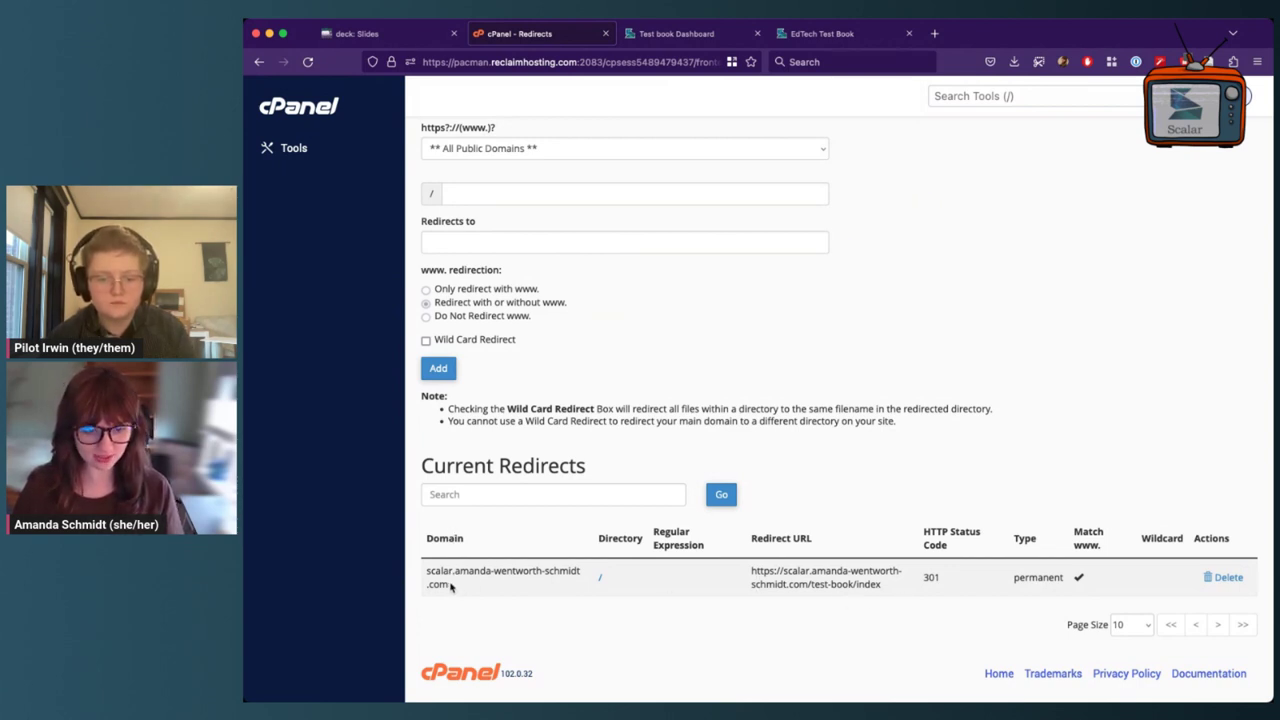
{"action": "left_click_drag", "start_coordinate": [450, 588], "coordinate": [425, 572]}
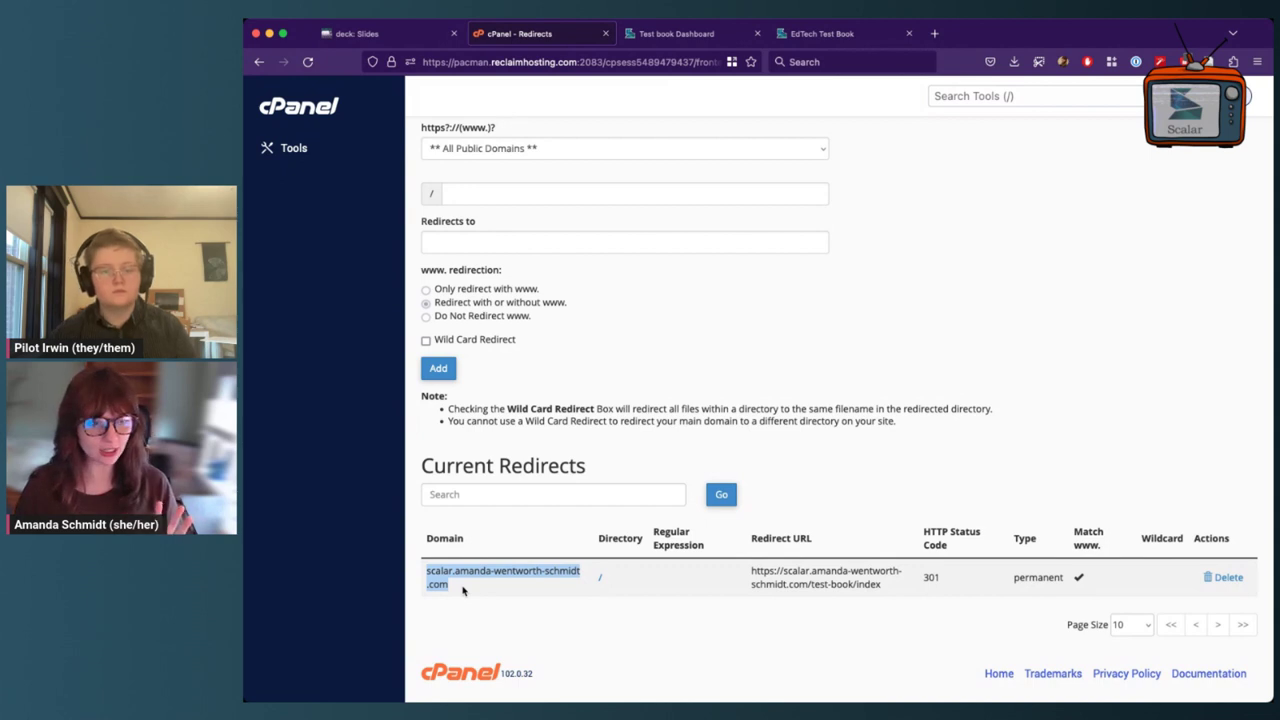
{"action": "left_click", "coordinate": [462, 590]}
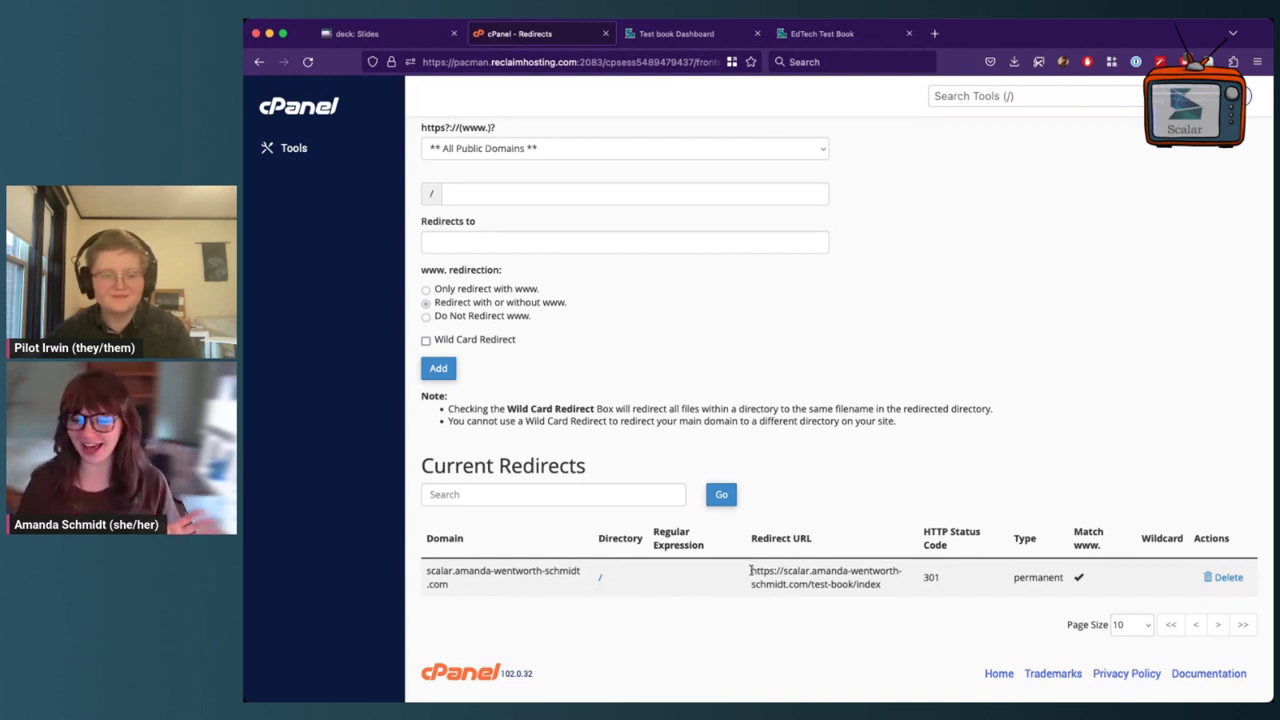
{"action": "left_click_drag", "start_coordinate": [751, 570], "coordinate": [898, 592]}
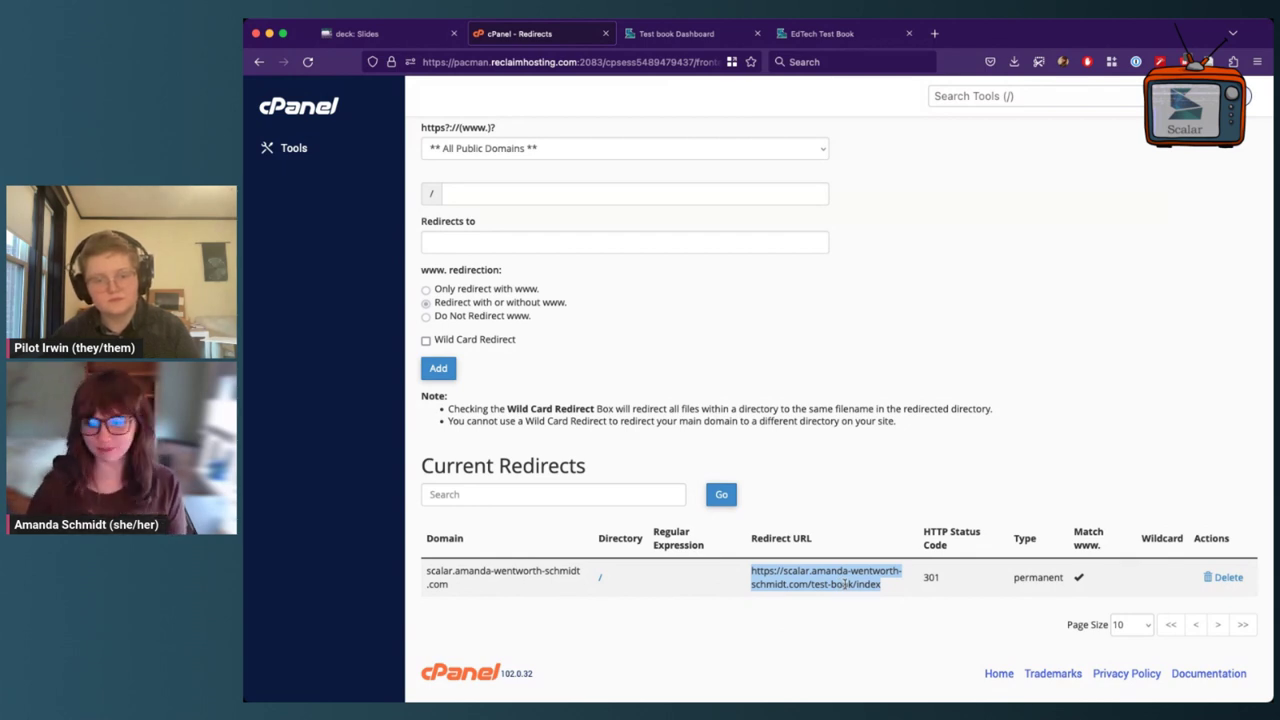
{"action": "left_click", "coordinate": [943, 648]}
{"action": "scroll", "coordinate": [909, 614], "scroll_direction": "up", "scroll_amount": 5}
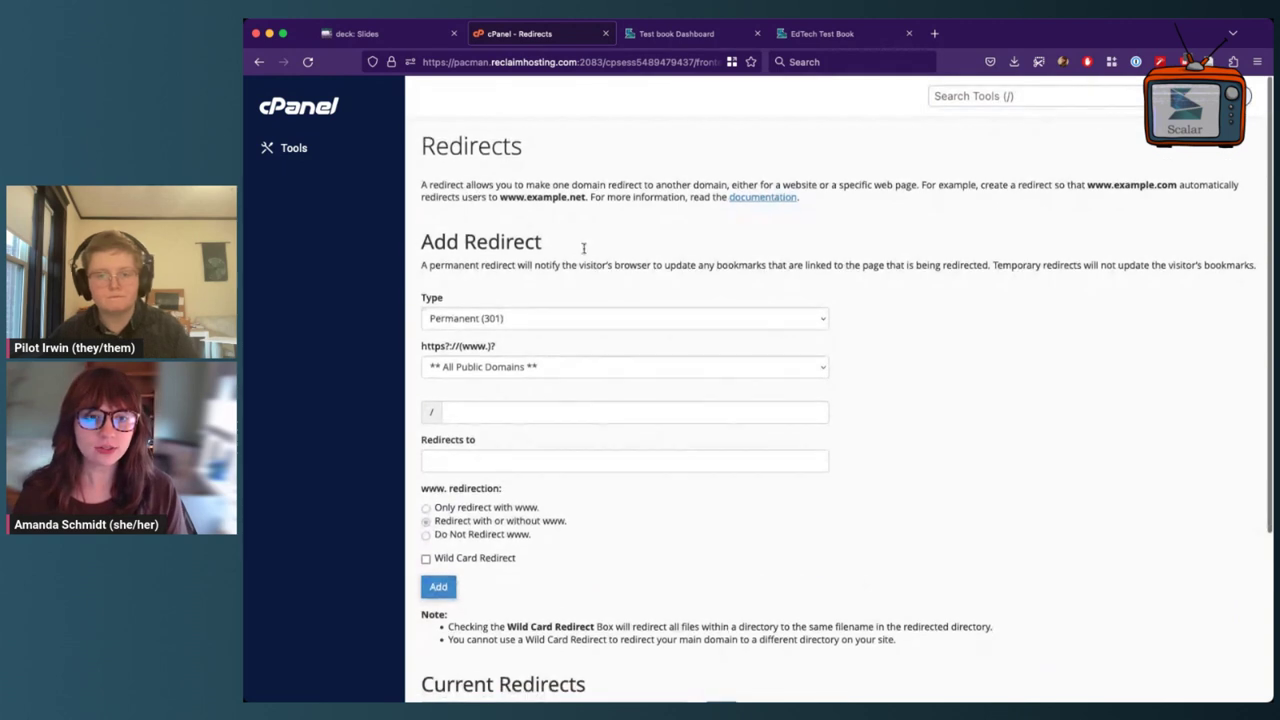
Step: Return to the cPanel Tools overview and open File Manager
{"action": "left_click", "coordinate": [323, 107]}
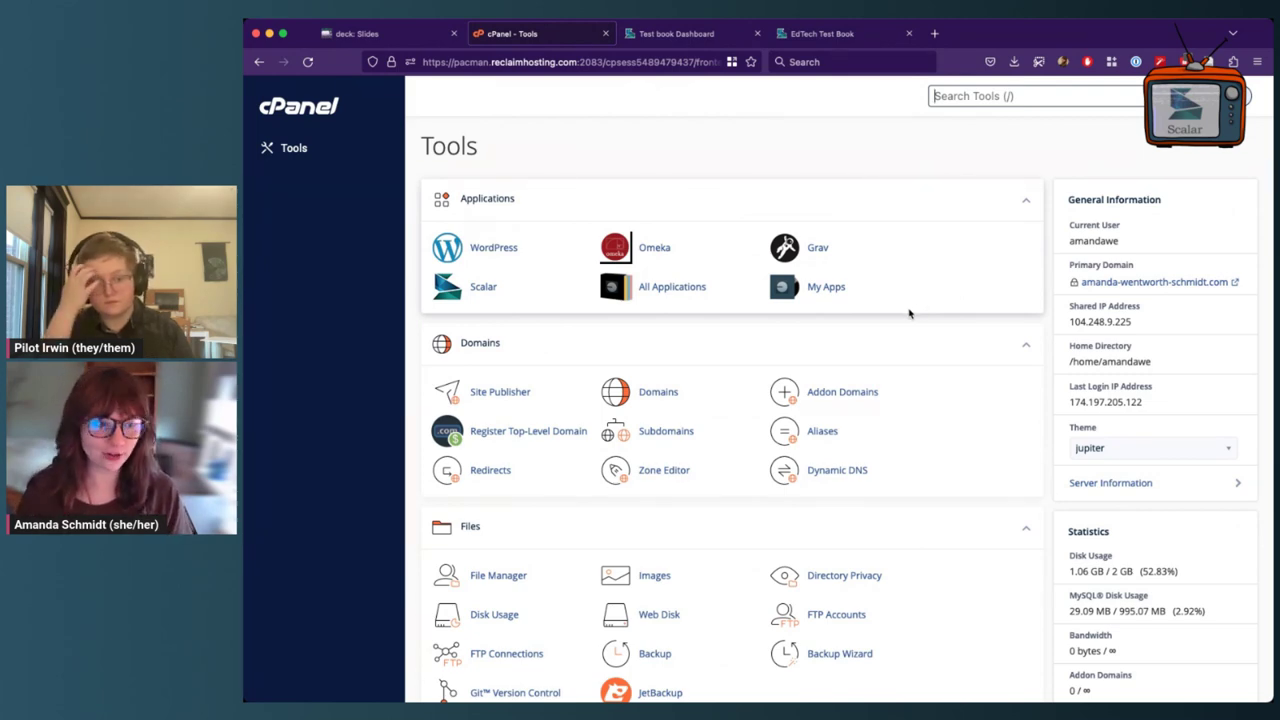
{"action": "scroll", "coordinate": [909, 312], "scroll_direction": "down", "scroll_amount": 5}
{"action": "left_click", "coordinate": [490, 367]}
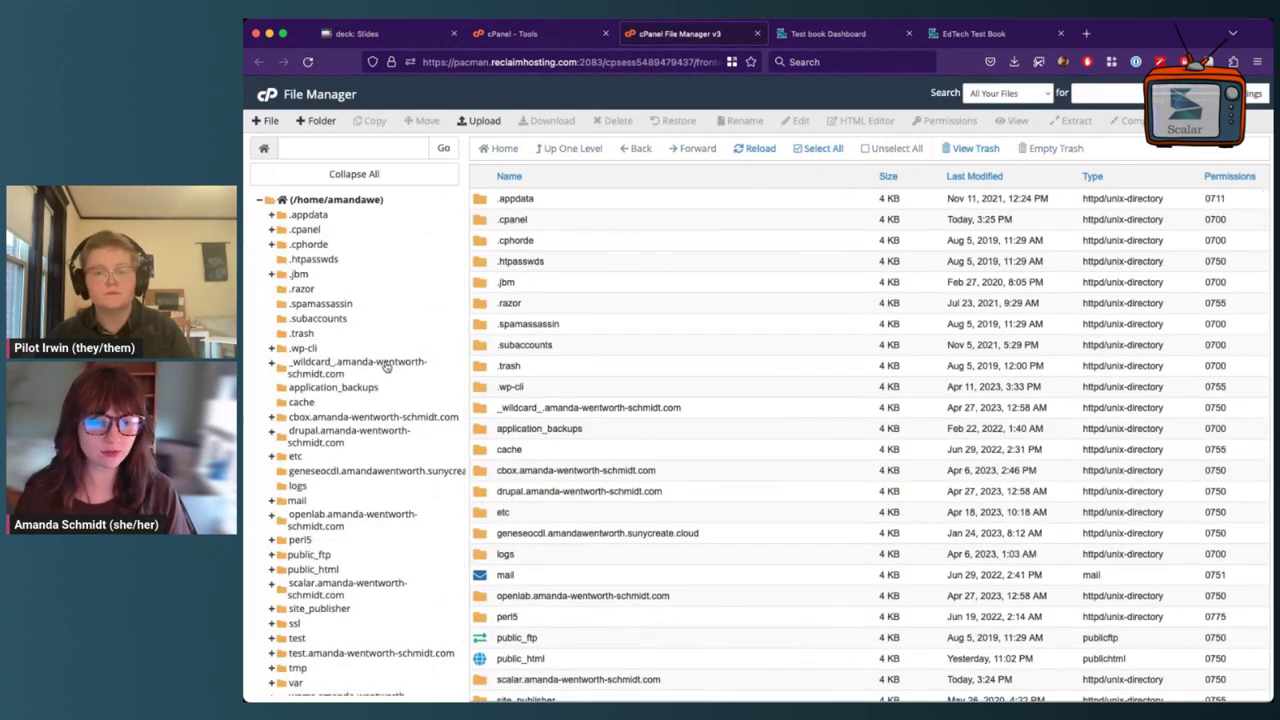
Step: Open the scalar subdomain's folder, select .htaccess, and check the Show Hidden Files (dotfiles) preference without changing it
{"action": "scroll", "coordinate": [356, 479], "scroll_direction": "down", "scroll_amount": 2}
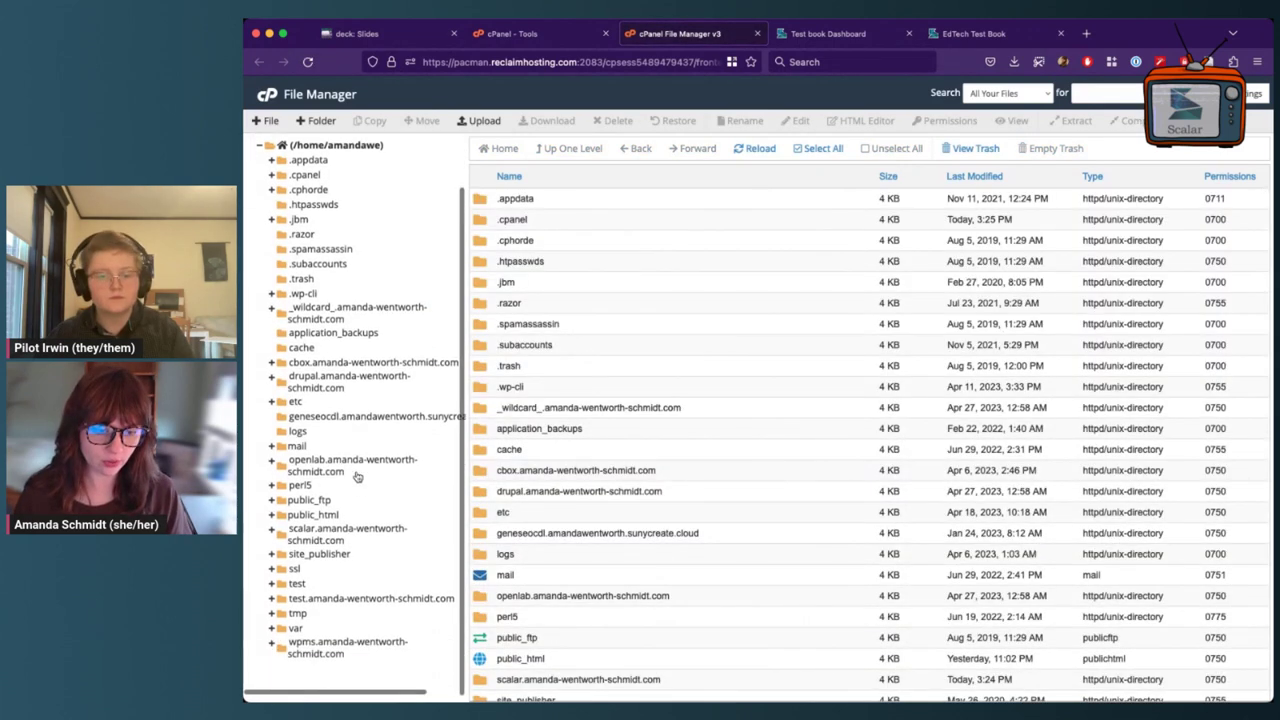
{"action": "left_click", "coordinate": [350, 536]}
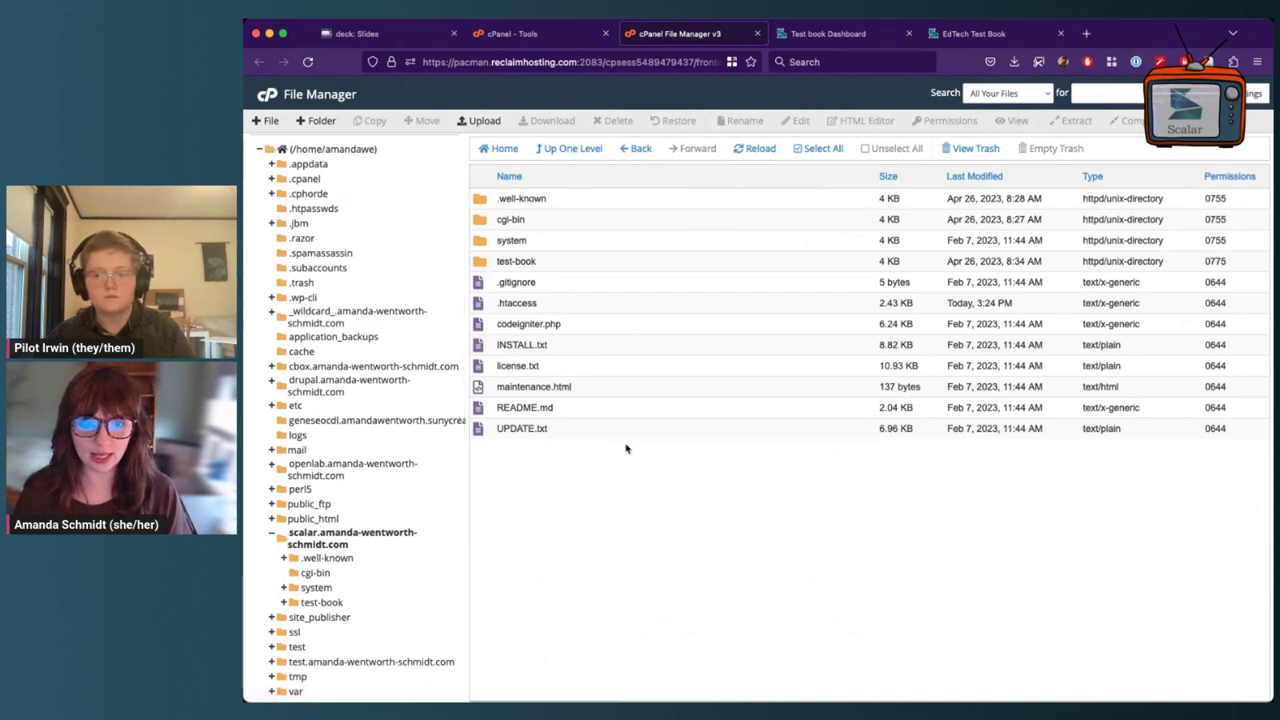
{"action": "left_click", "coordinate": [590, 304]}
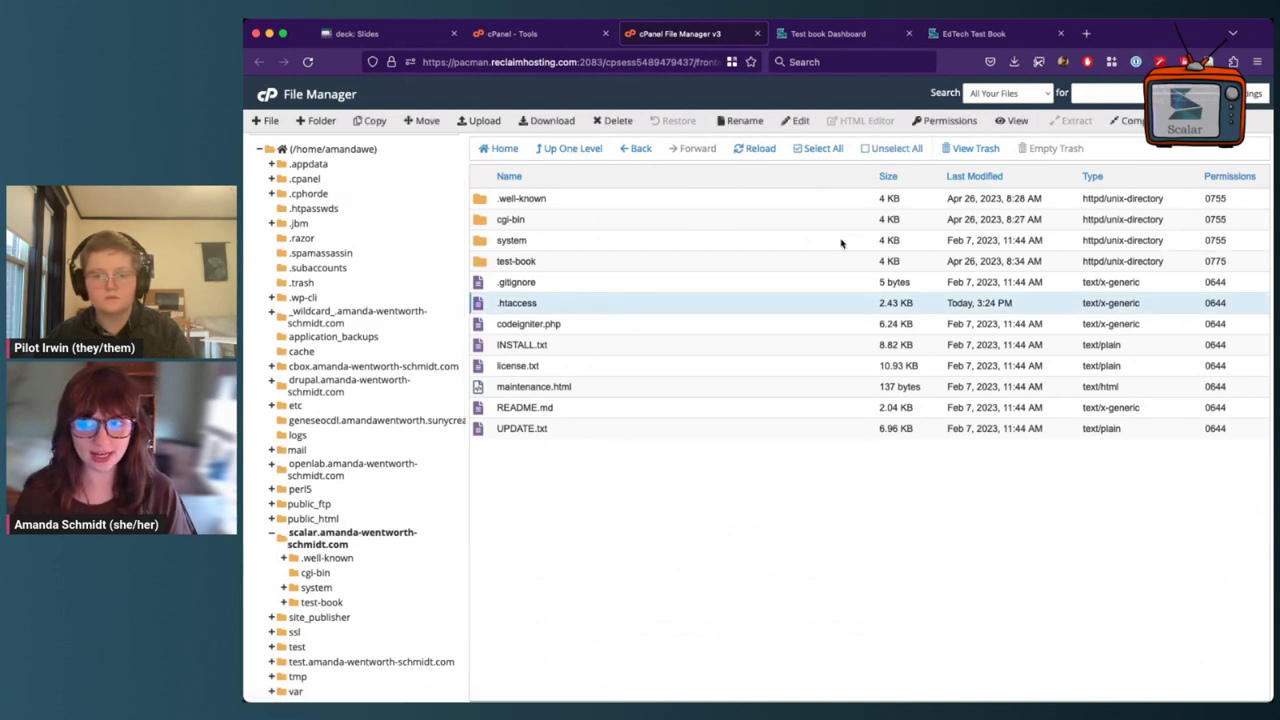
{"action": "left_click", "coordinate": [1252, 104]}
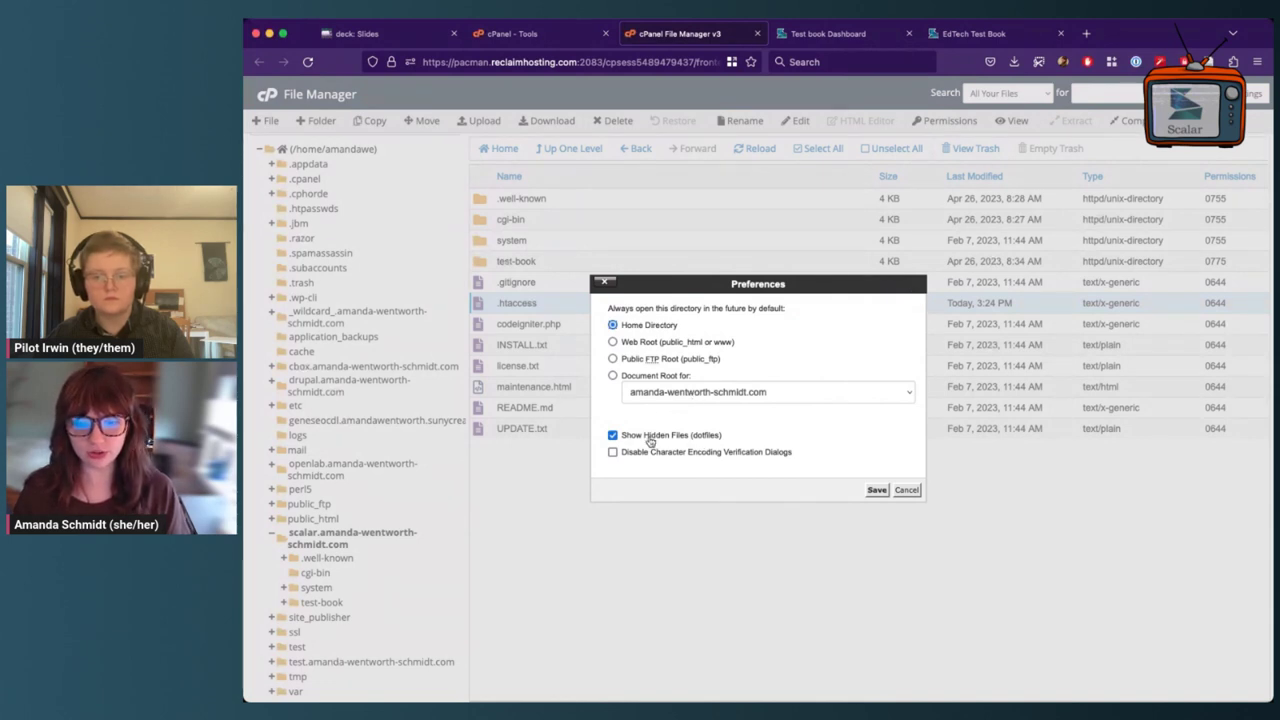
{"action": "left_click", "coordinate": [604, 282]}
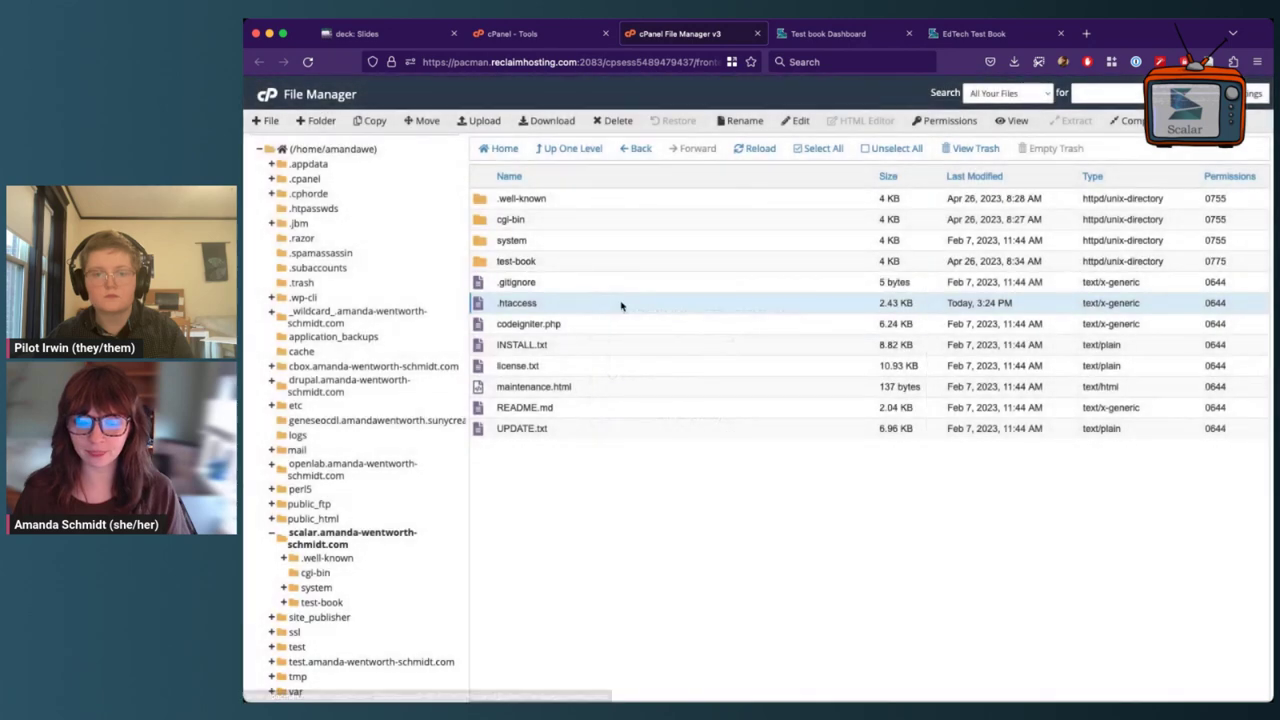
Step: Open the .htaccess file of the scalar subdomain for editing with utf-8 encoding
{"action": "left_click", "coordinate": [621, 306]}
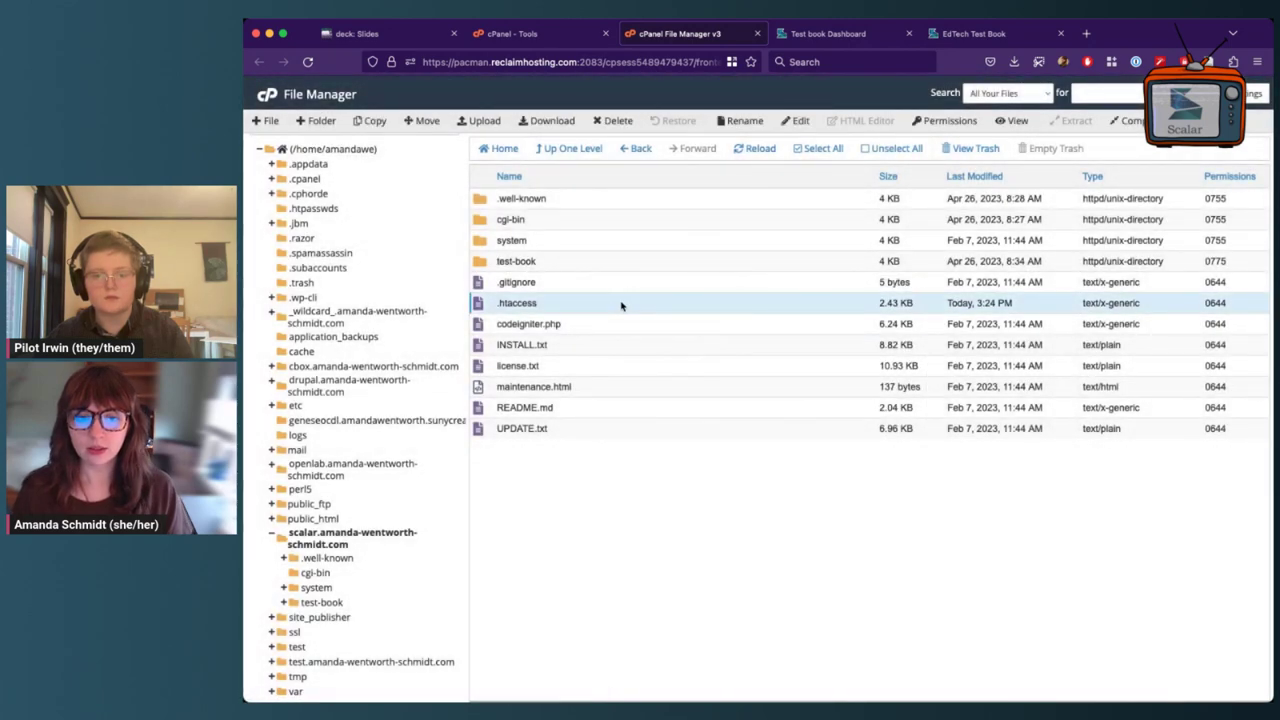
{"action": "left_click", "coordinate": [799, 121]}
{"action": "left_click", "coordinate": [880, 492]}
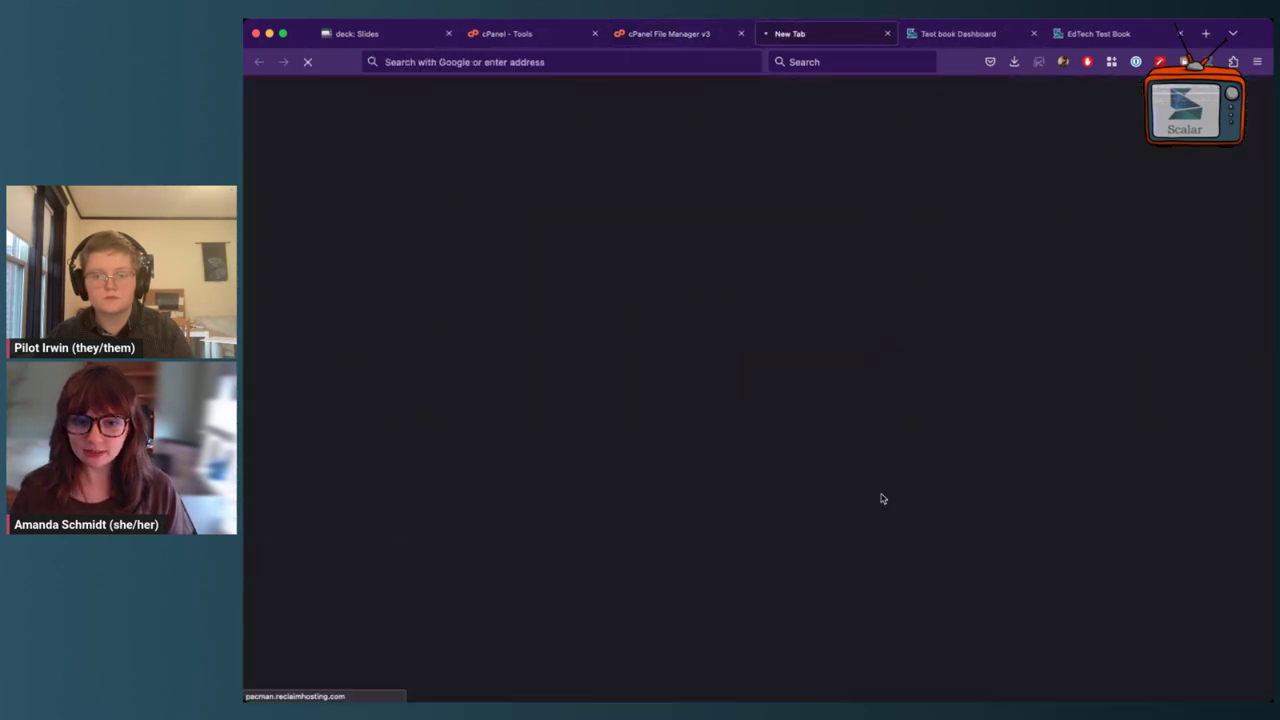
Step: Copy the three redirect lines at the end of .htaccess, then delete them and the leftover blank lines
{"action": "scroll", "coordinate": [771, 446], "scroll_direction": "down", "scroll_amount": 5}
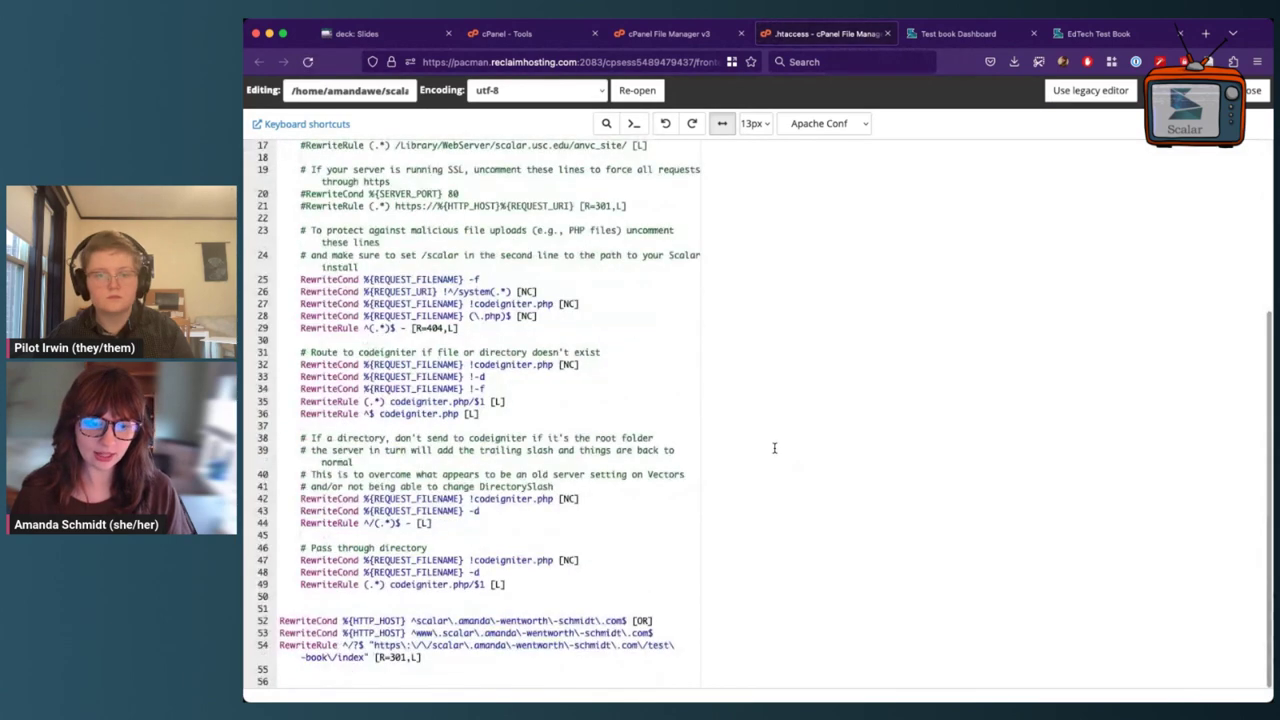
{"action": "left_click_drag", "start_coordinate": [423, 657], "coordinate": [279, 620]}
{"action": "key", "text": "super+c"}
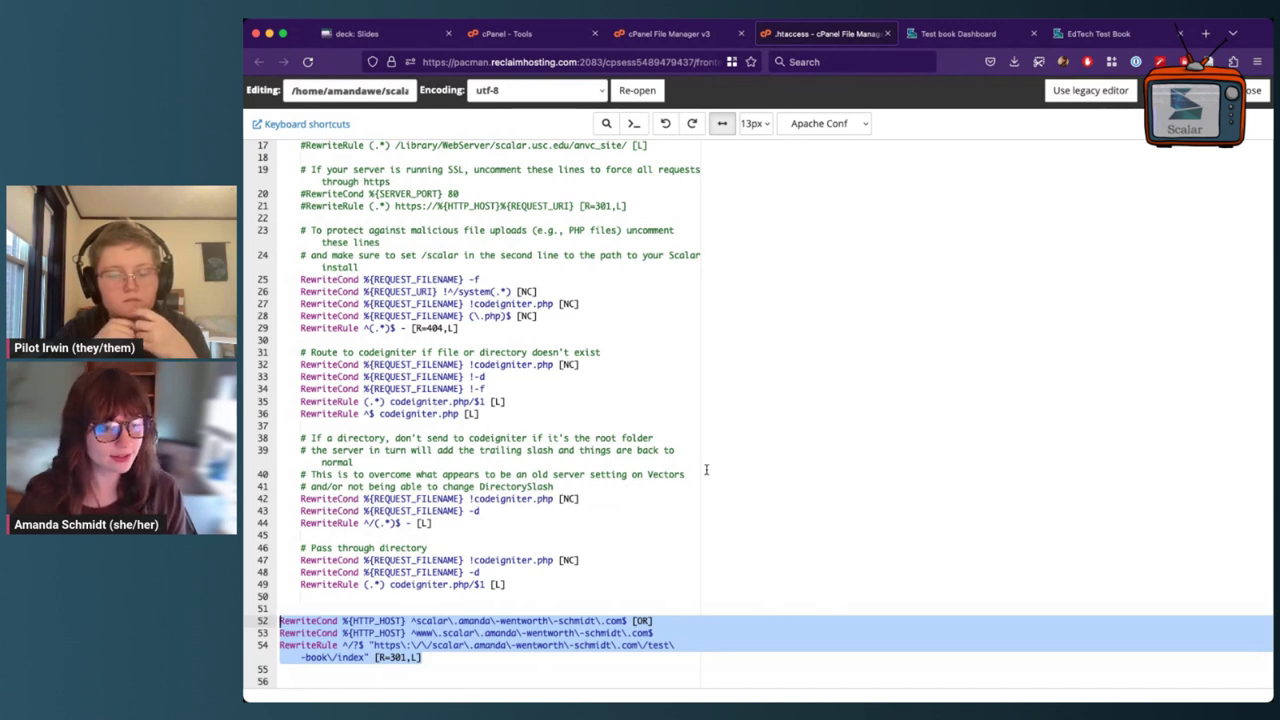
{"action": "key", "text": "BackSpace"}
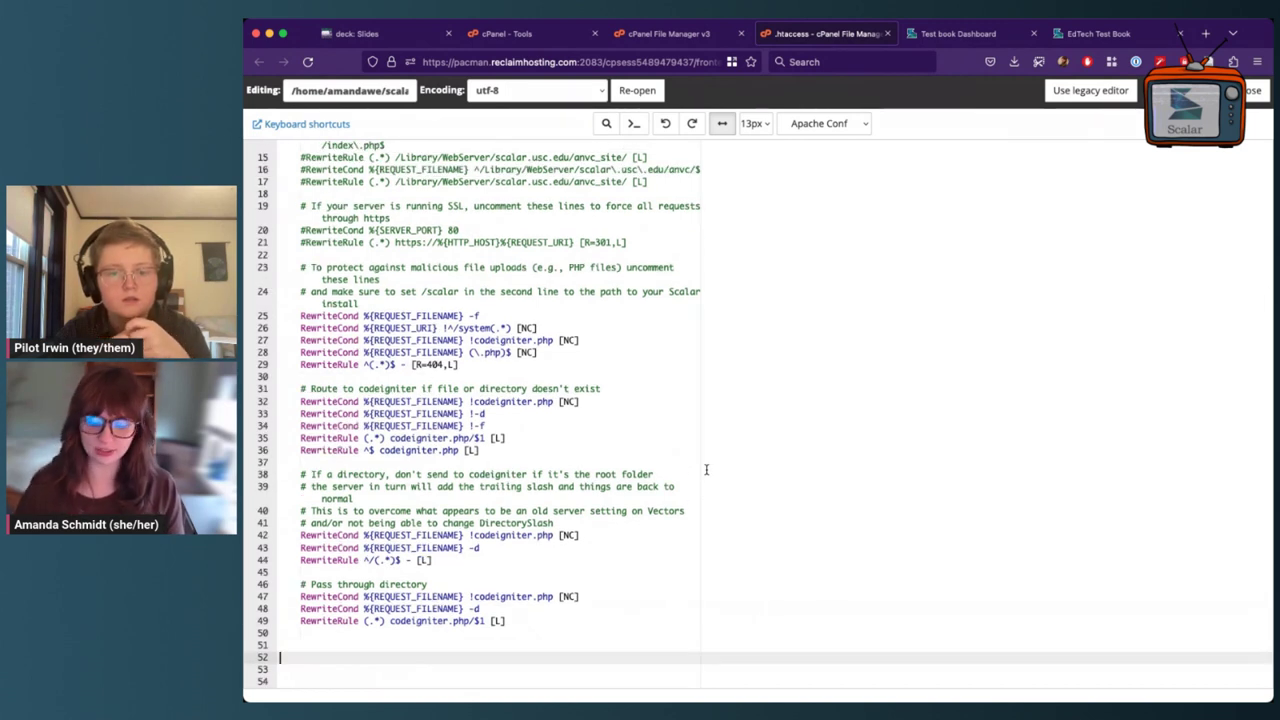
{"action": "key", "text": "BackSpace"}
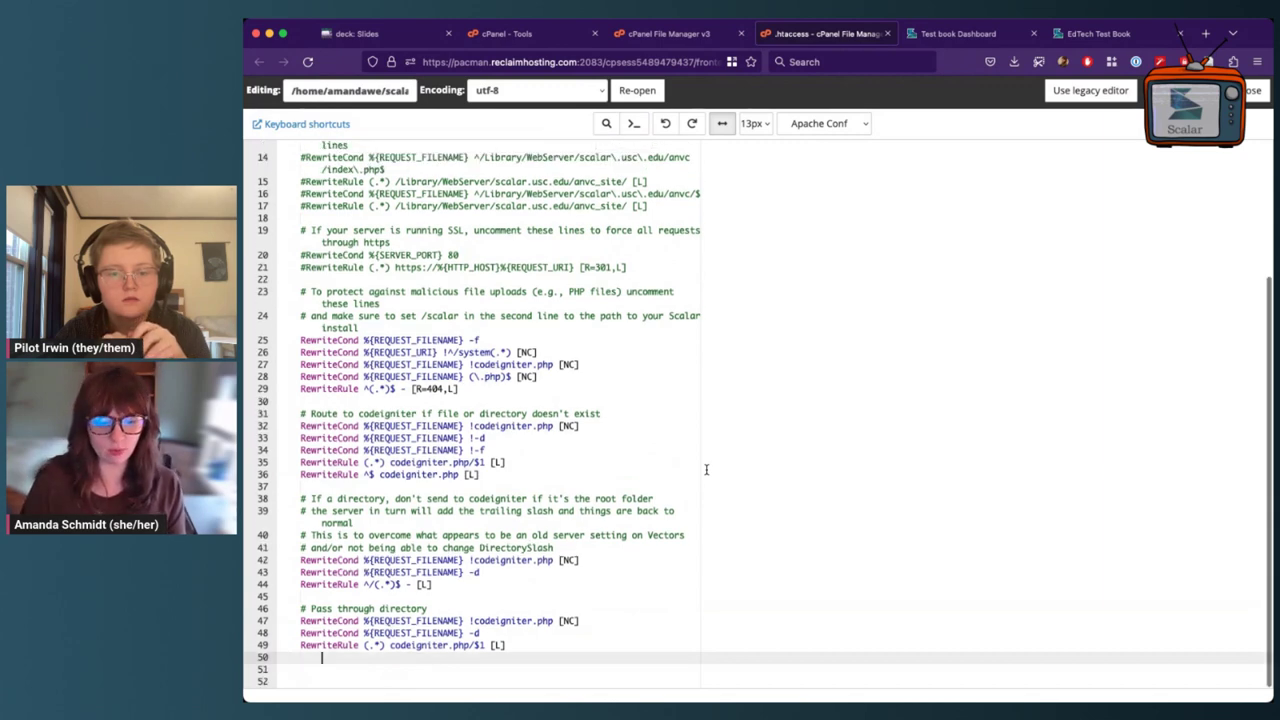
Step: Paste the redirect rules at the start of .htaccess, above Options +FollowSymlinks, and save the file
{"action": "key", "text": "super+Up"}
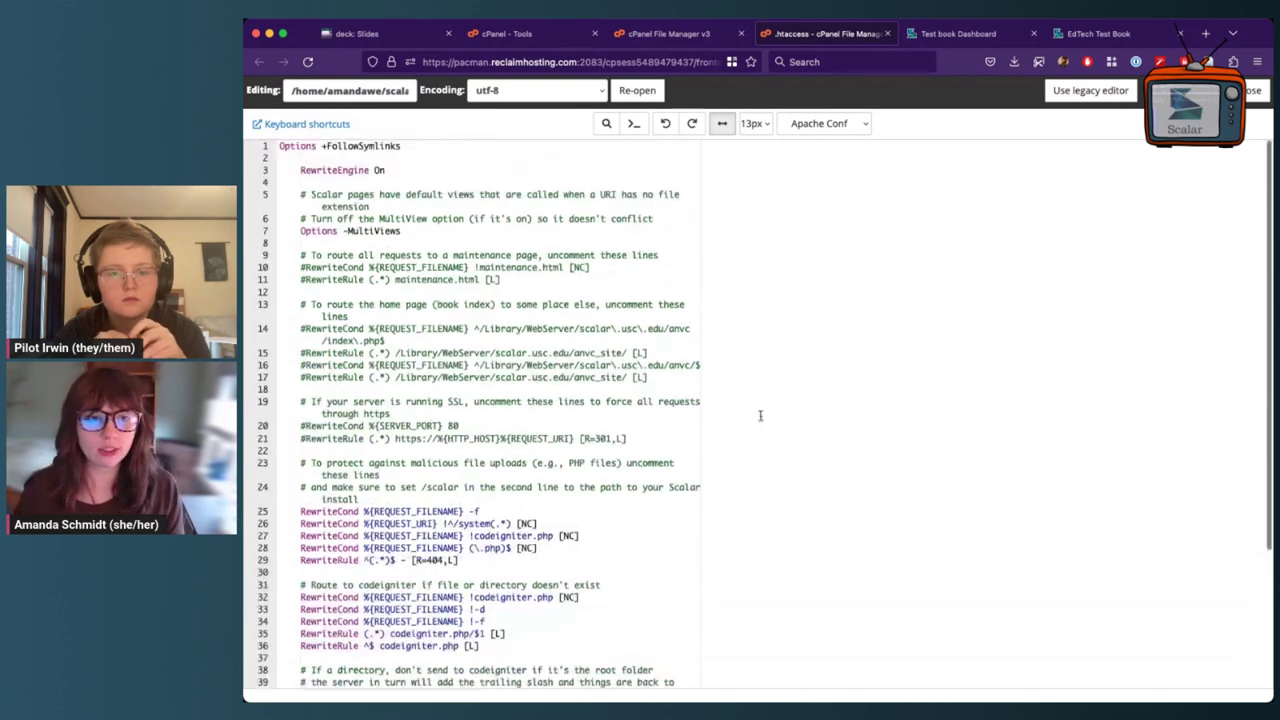
{"action": "key", "text": "Return"}
{"action": "key", "text": "Return"}
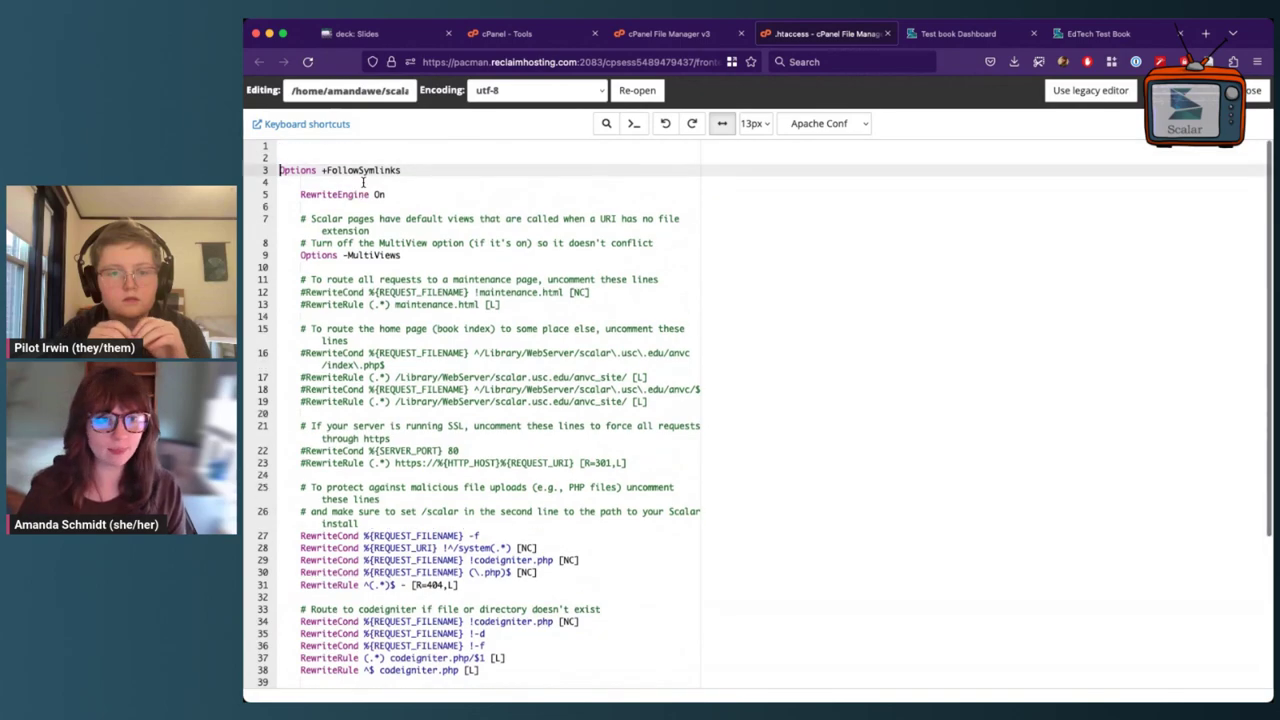
{"action": "key", "text": "Up"}
{"action": "key", "text": "Up"}
{"action": "key", "text": "super+v"}
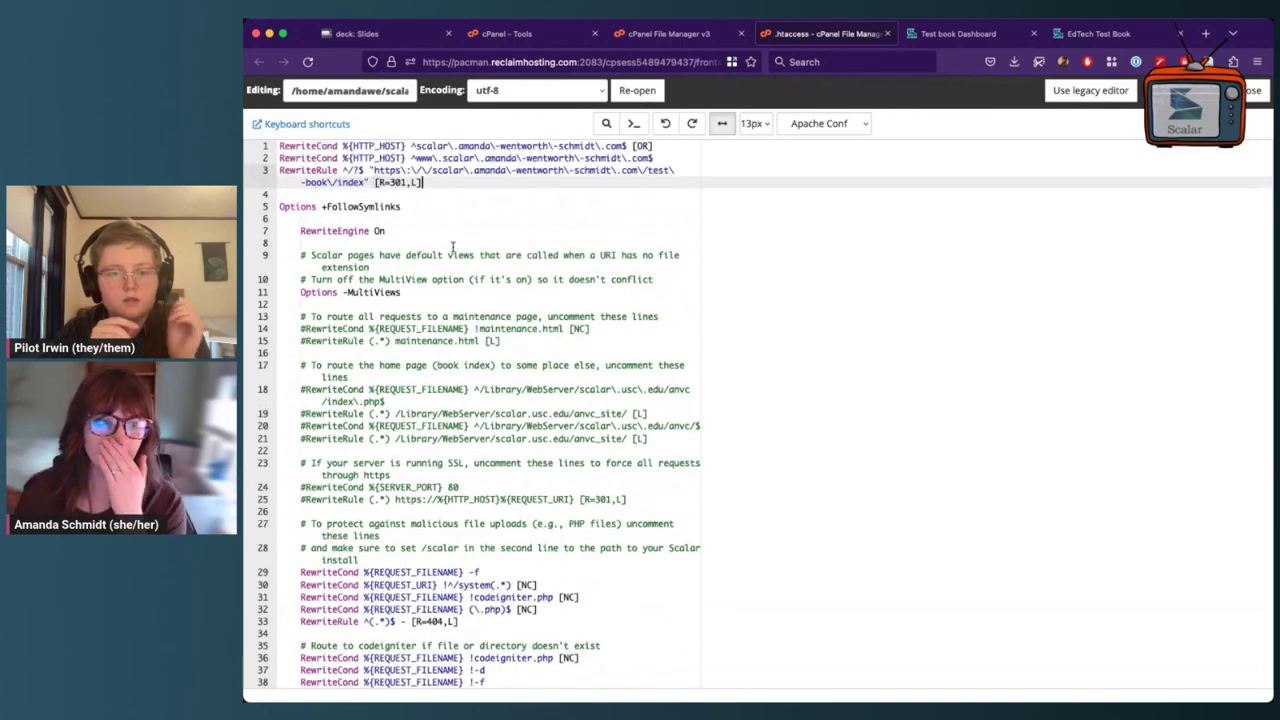
{"action": "key", "text": "super+s"}
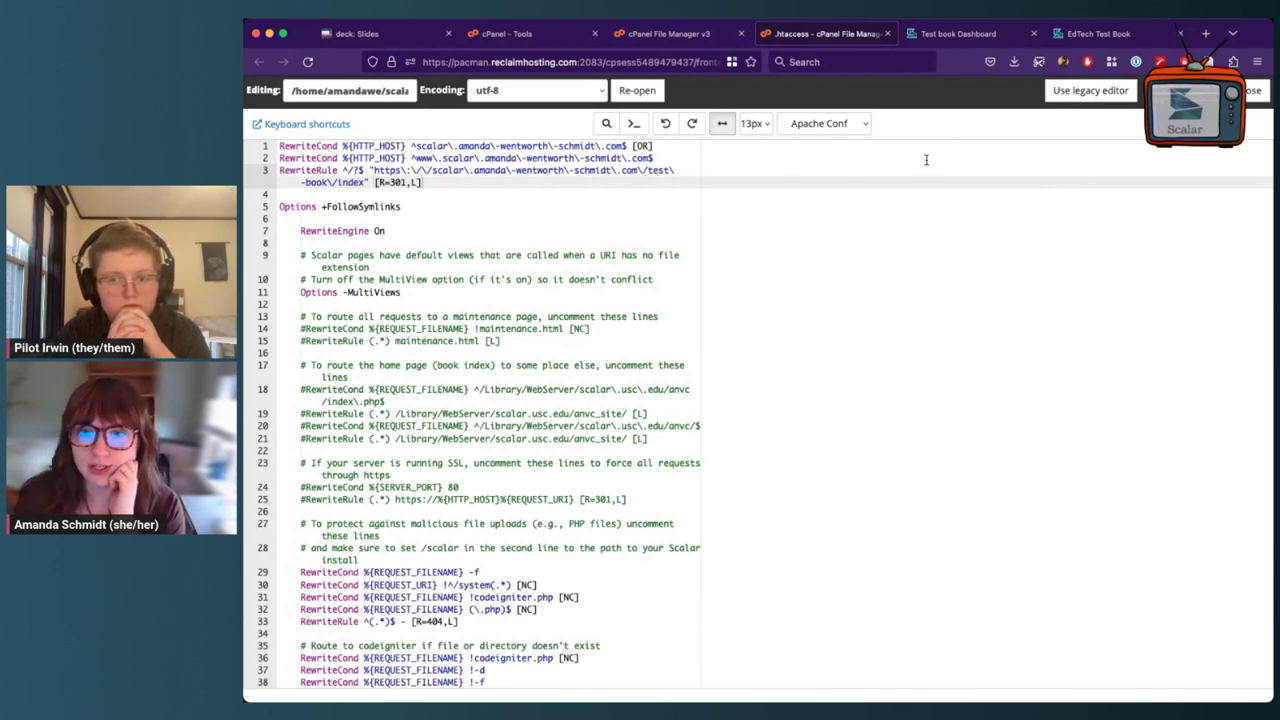
Step: Test the redirect by removing /test-book/index from the open Test book's address and loading the site root
{"action": "left_click", "coordinate": [962, 37]}
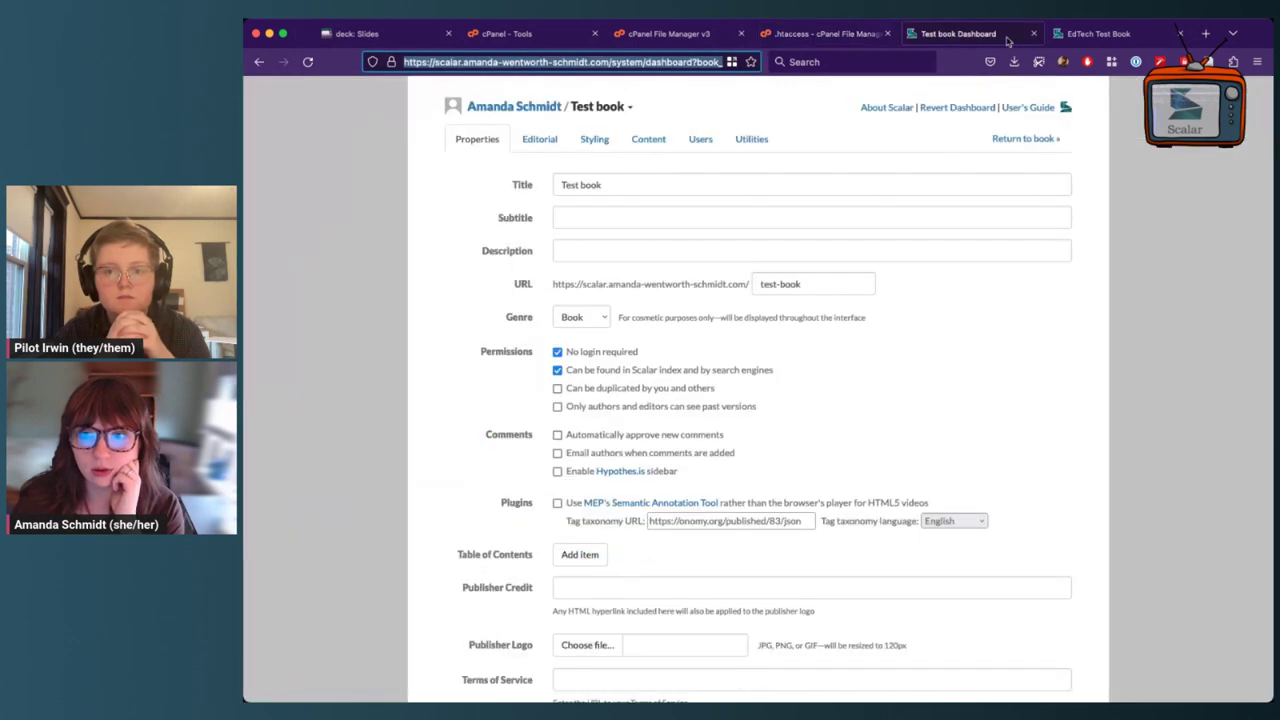
{"action": "left_click", "coordinate": [1098, 34]}
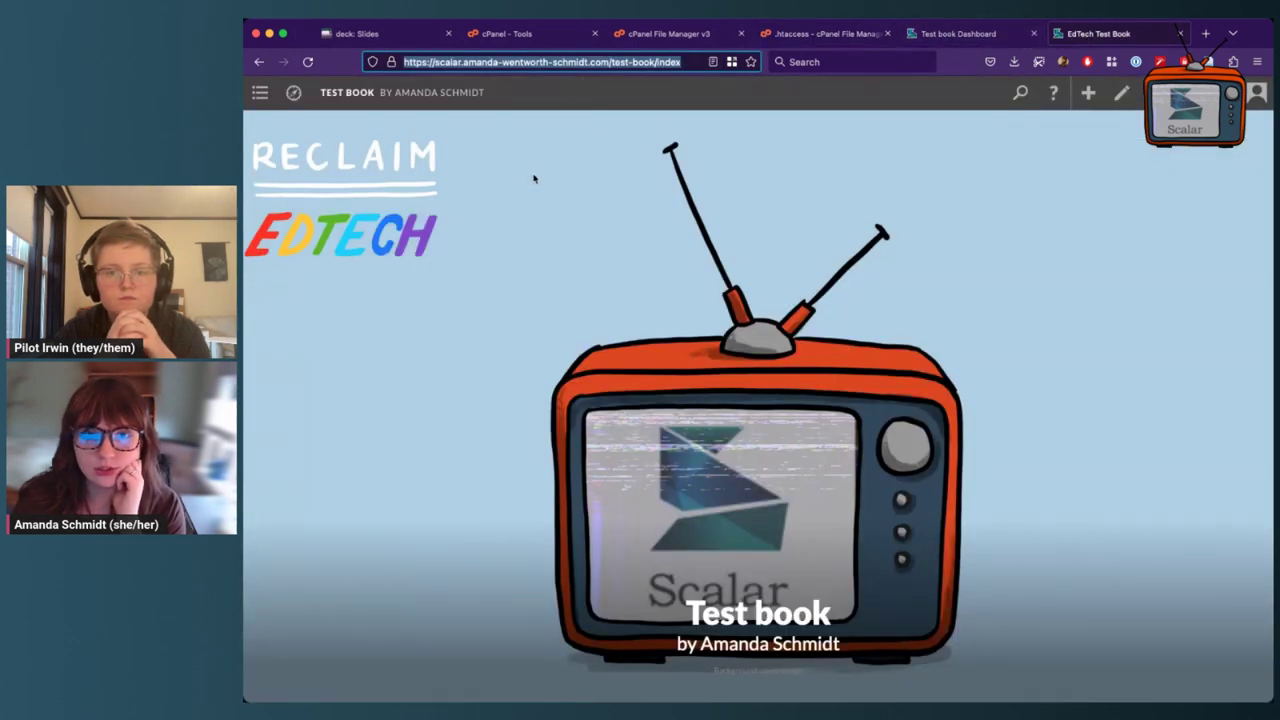
{"action": "left_click_drag", "start_coordinate": [681, 62], "coordinate": [607, 63]}
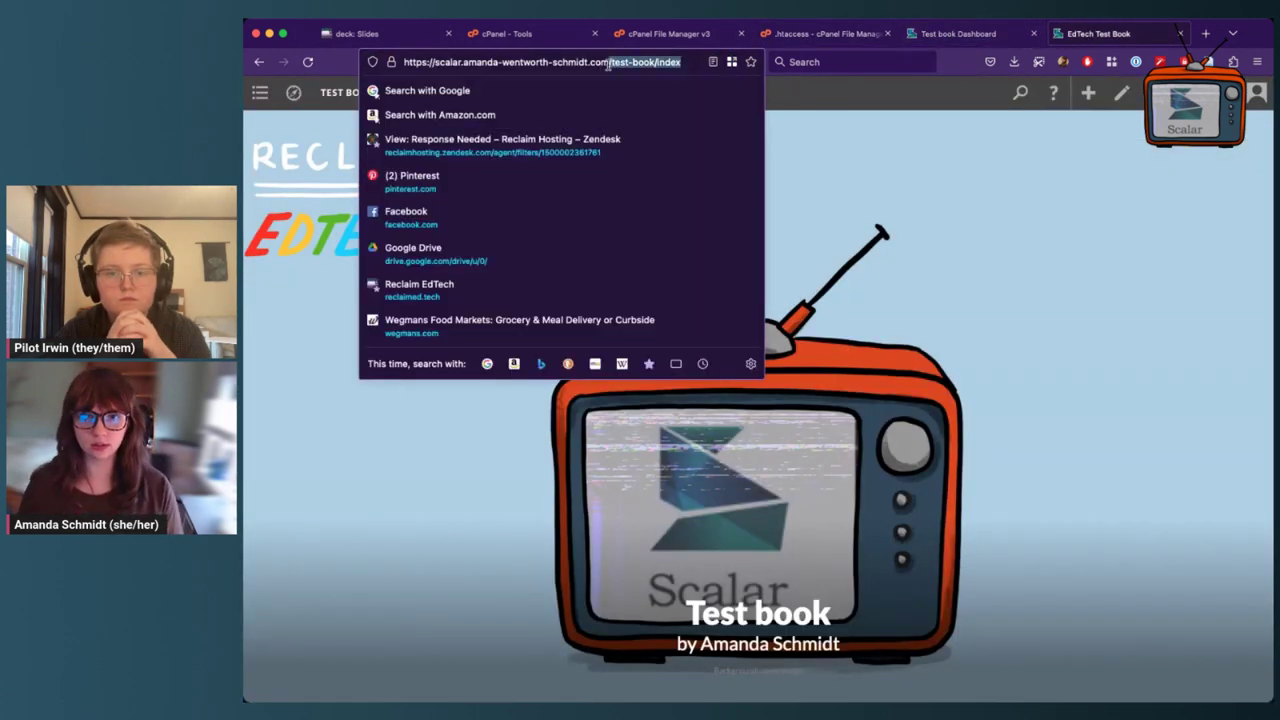
{"action": "key", "text": "BackSpace"}
{"action": "key", "text": "Return"}
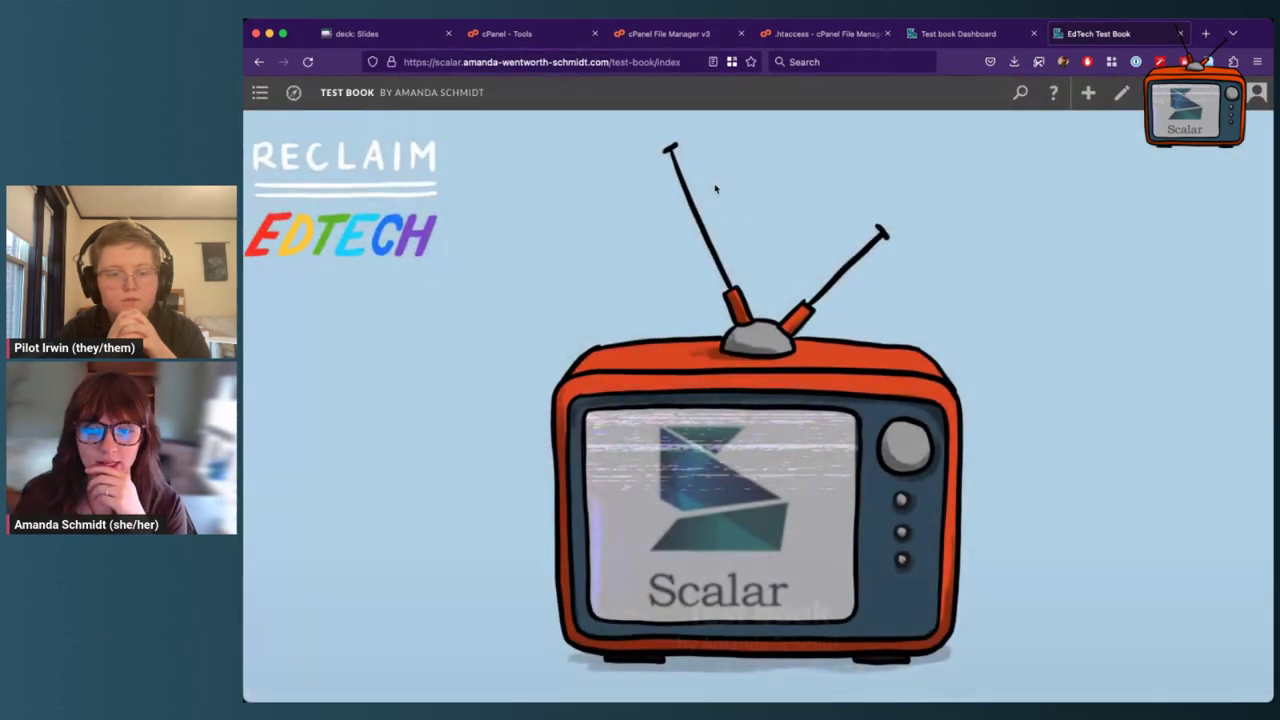
Step: Highlight the /test-book/index part of the book's address, then return to the page
{"action": "left_click", "coordinate": [613, 61]}
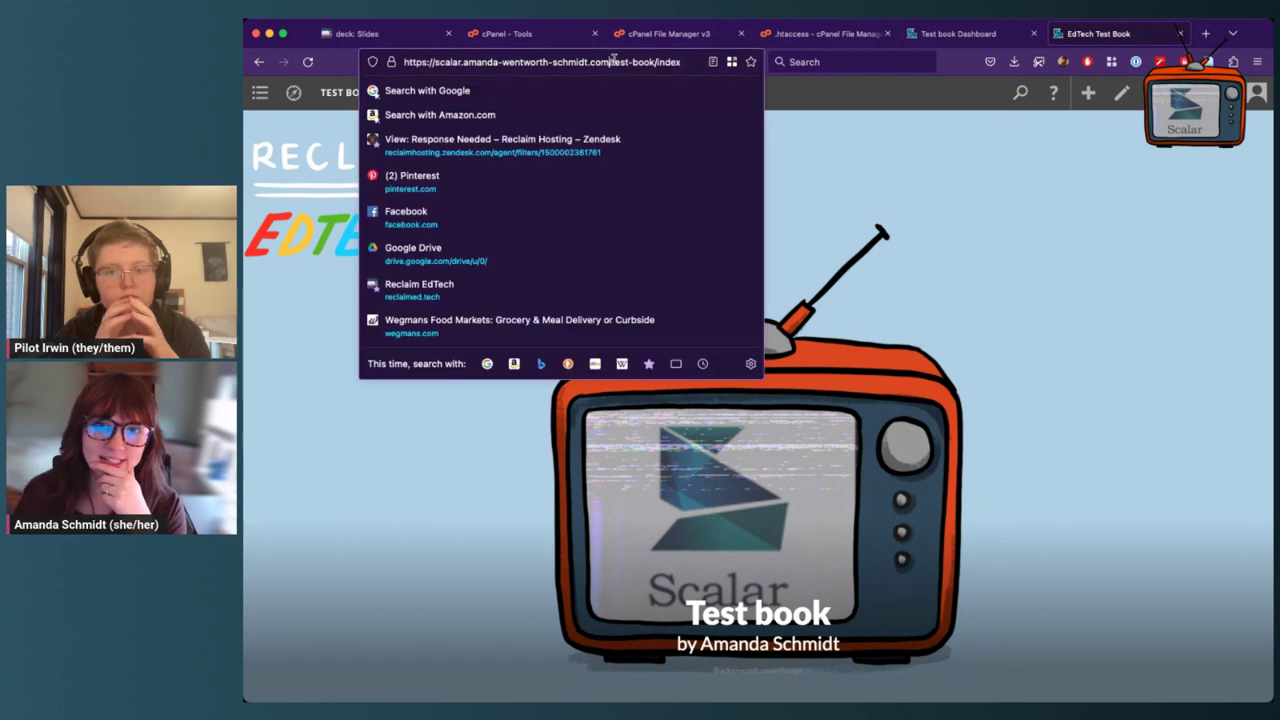
{"action": "left_click_drag", "start_coordinate": [613, 61], "coordinate": [686, 62]}
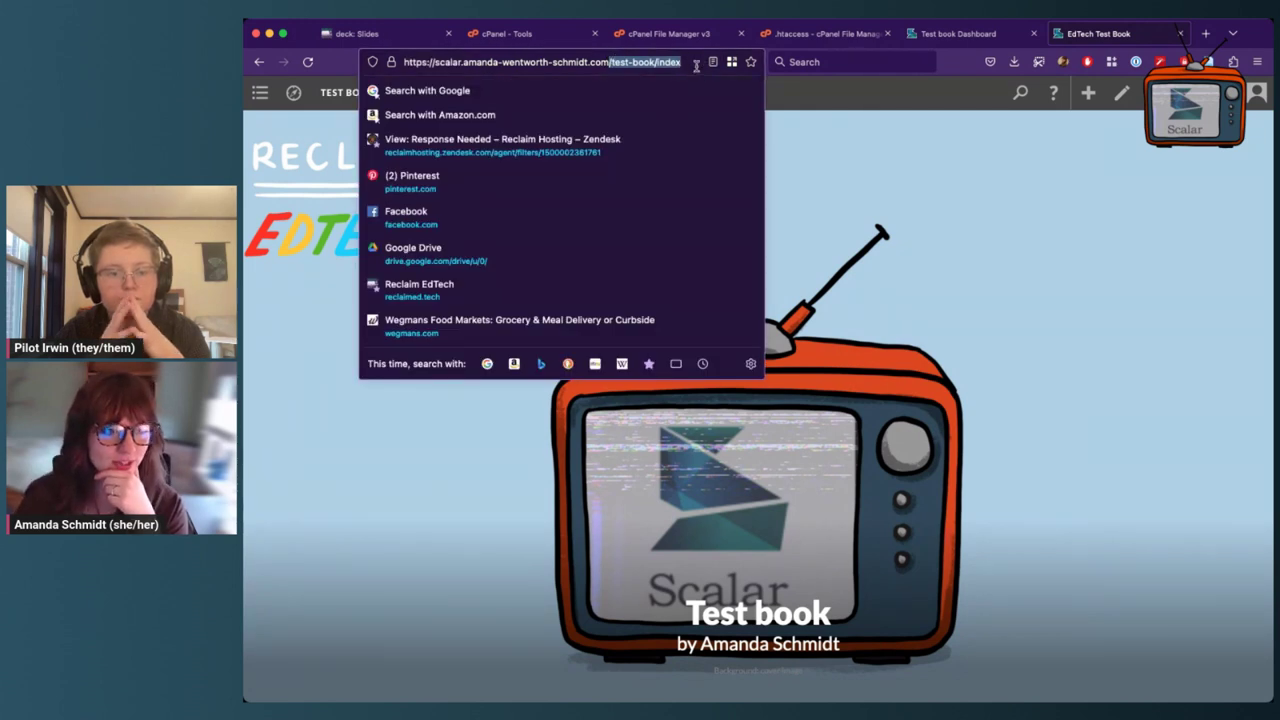
{"action": "left_click", "coordinate": [1258, 34]}
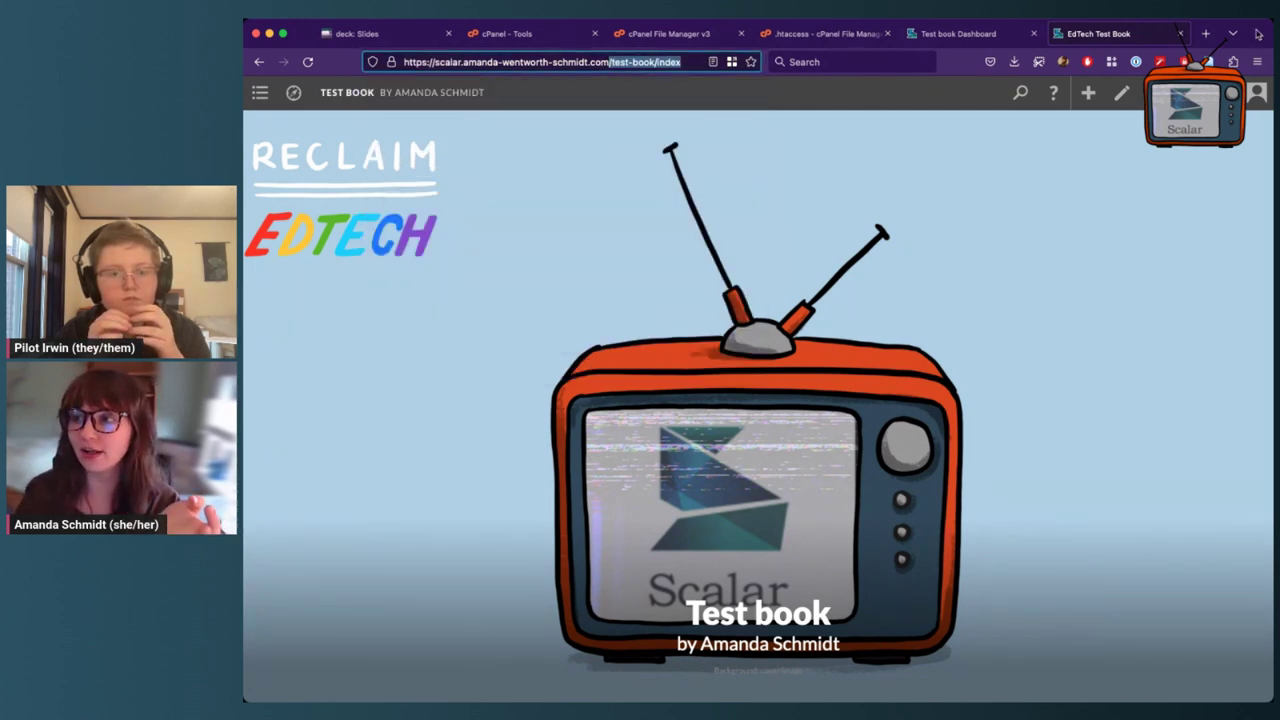
{"action": "left_click", "coordinate": [699, 104]}
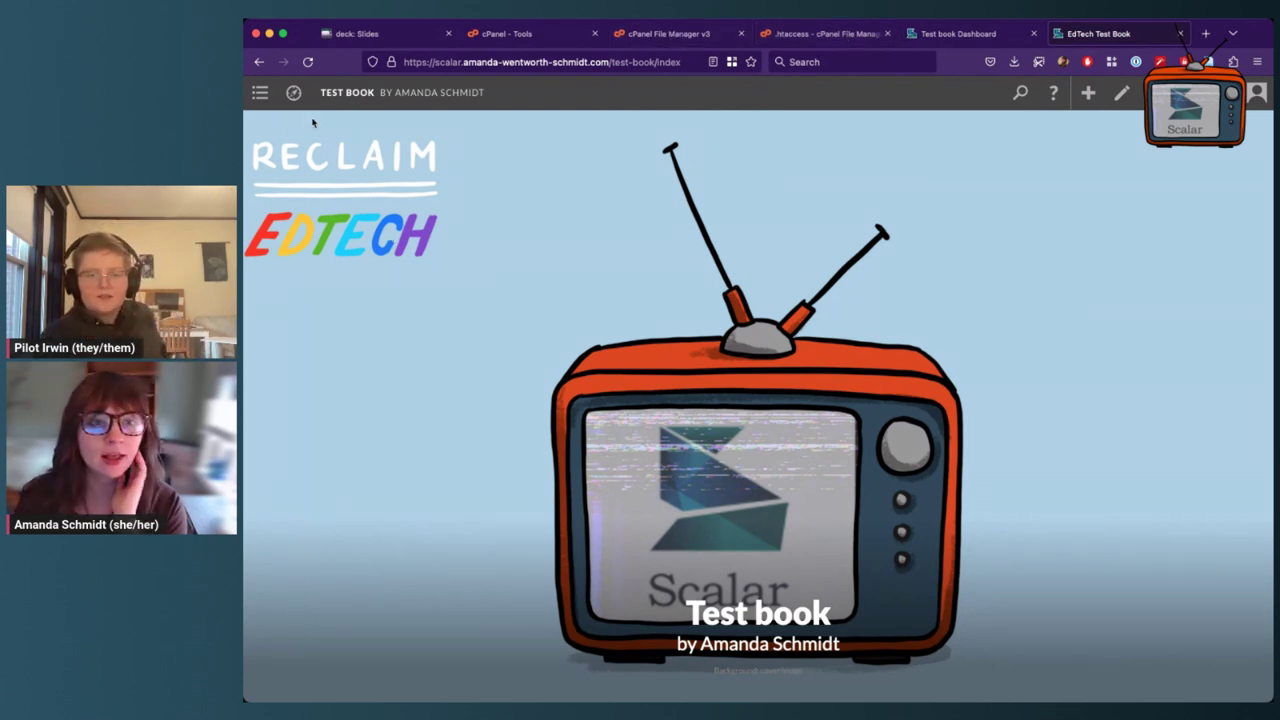
Step: Show the Handling redirects slide, then return to the cPanel Tools overview and open Installatron's My Applications
{"action": "left_click", "coordinate": [416, 37]}
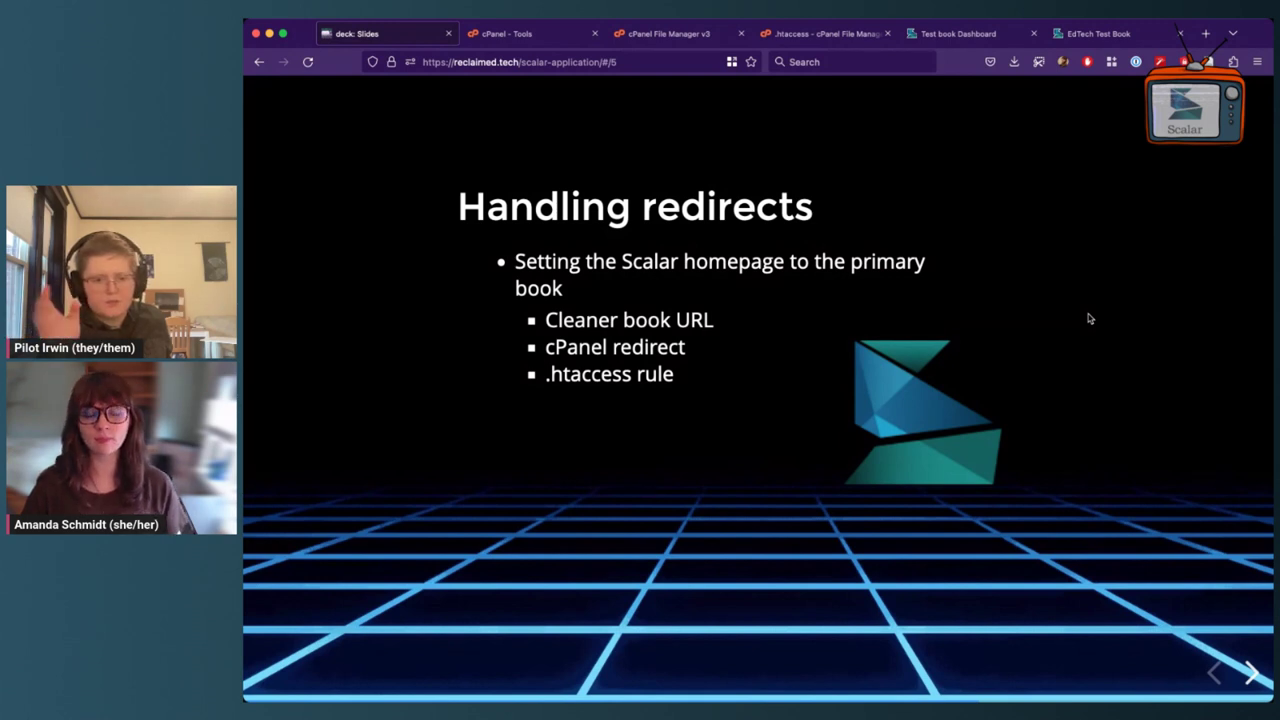
{"action": "left_click", "coordinate": [822, 33]}
{"action": "left_click", "coordinate": [668, 33]}
{"action": "left_click", "coordinate": [579, 38]}
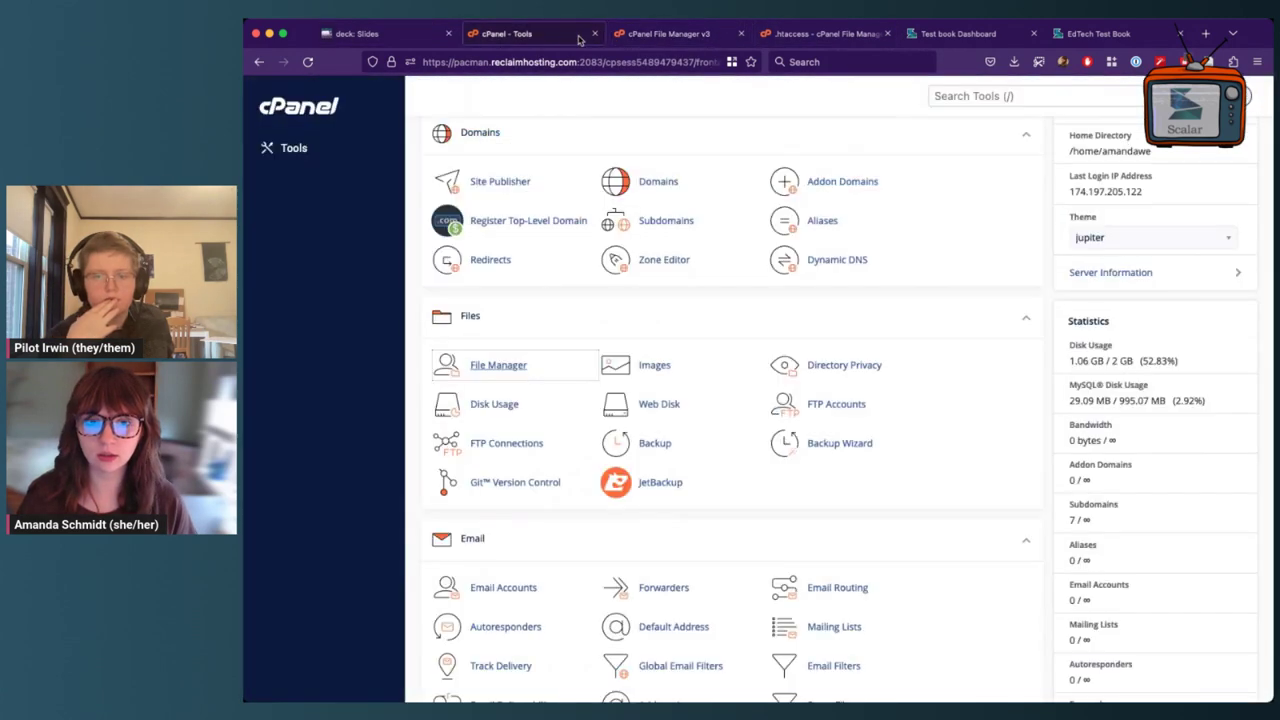
{"action": "scroll", "coordinate": [828, 311], "scroll_direction": "up", "scroll_amount": 3}
{"action": "left_click", "coordinate": [836, 292]}
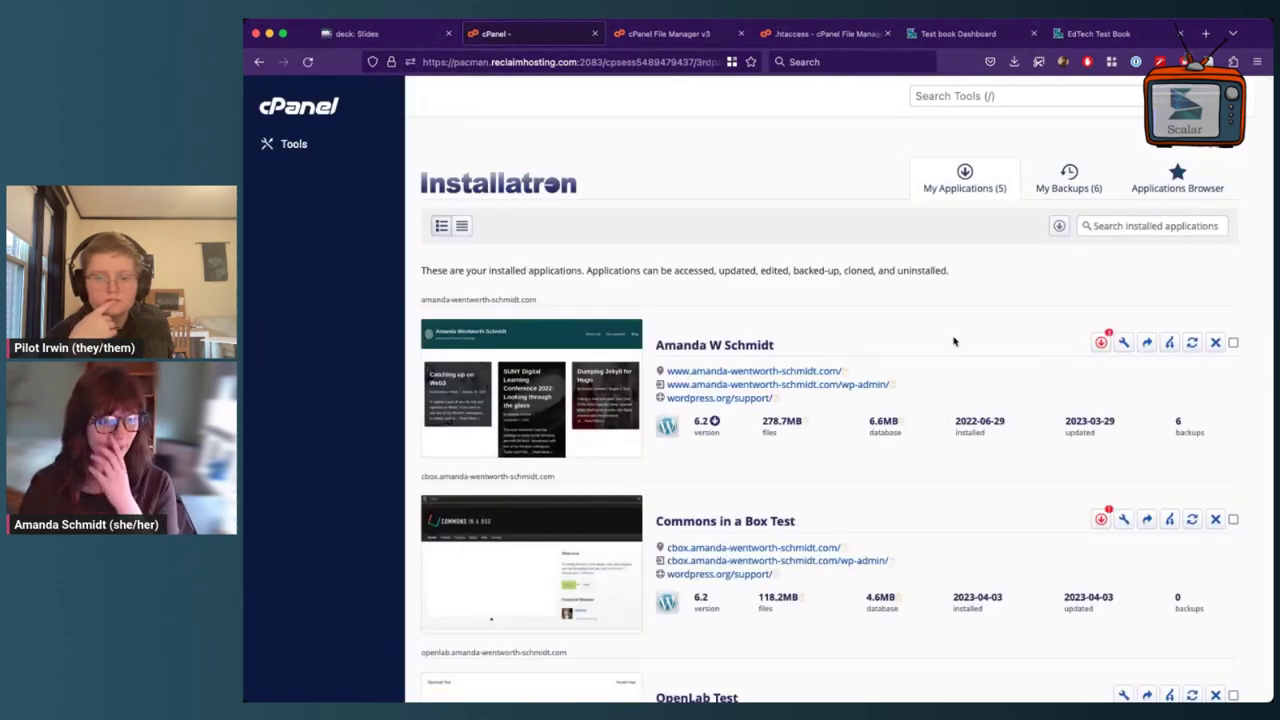
Step: Find the My education Scalar installation, view its /system/login/ sign-in page, and close that page
{"action": "scroll", "coordinate": [954, 342], "scroll_direction": "down", "scroll_amount": 8}
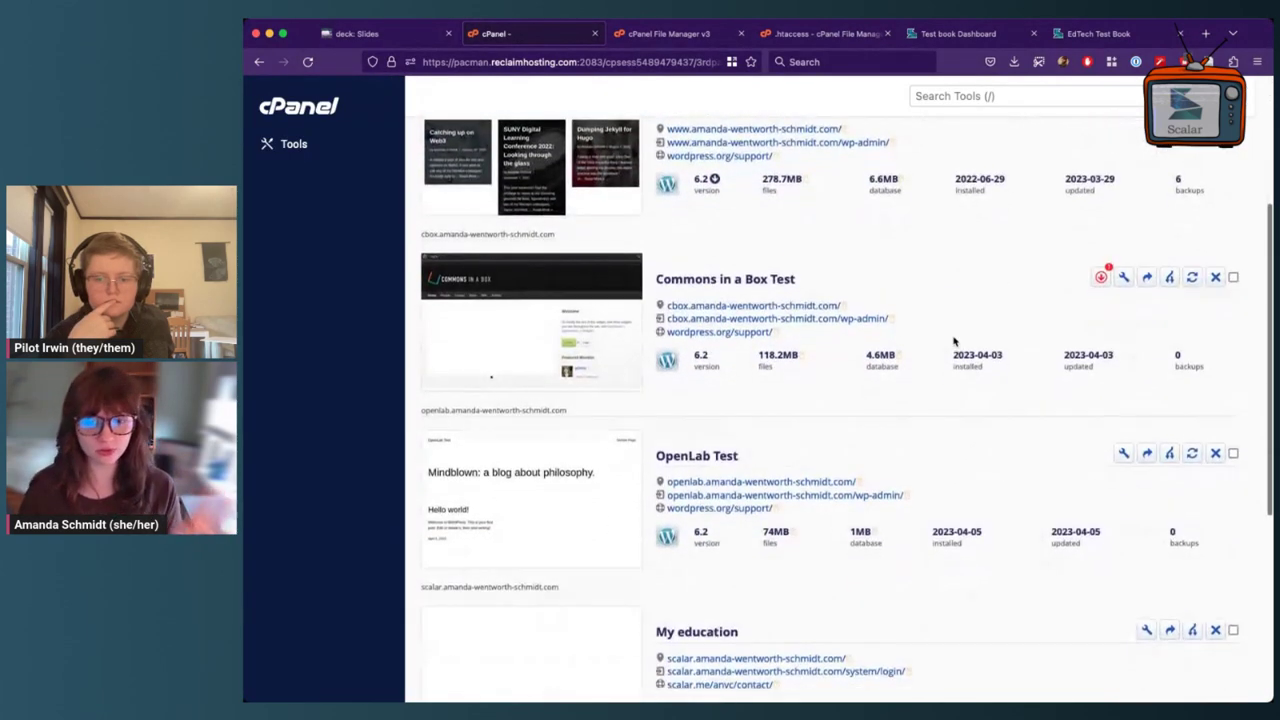
{"action": "scroll", "coordinate": [954, 342], "scroll_direction": "down", "scroll_amount": 3}
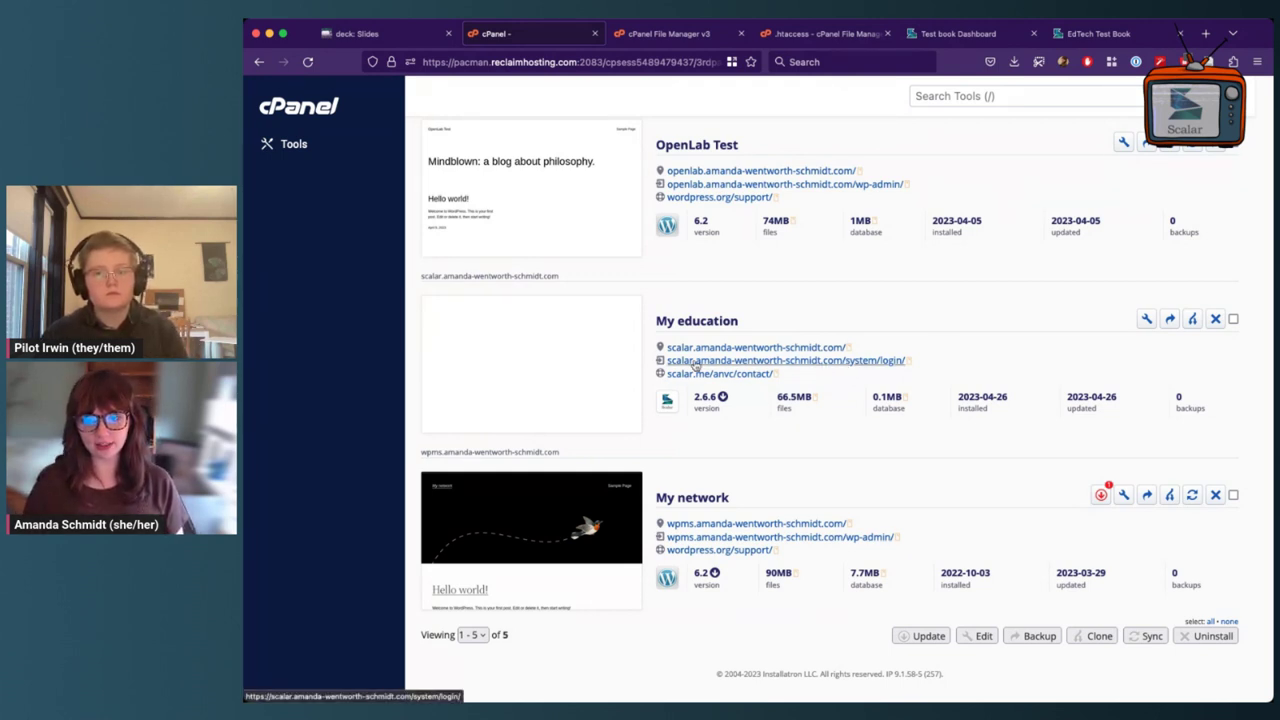
{"action": "left_click", "coordinate": [868, 362]}
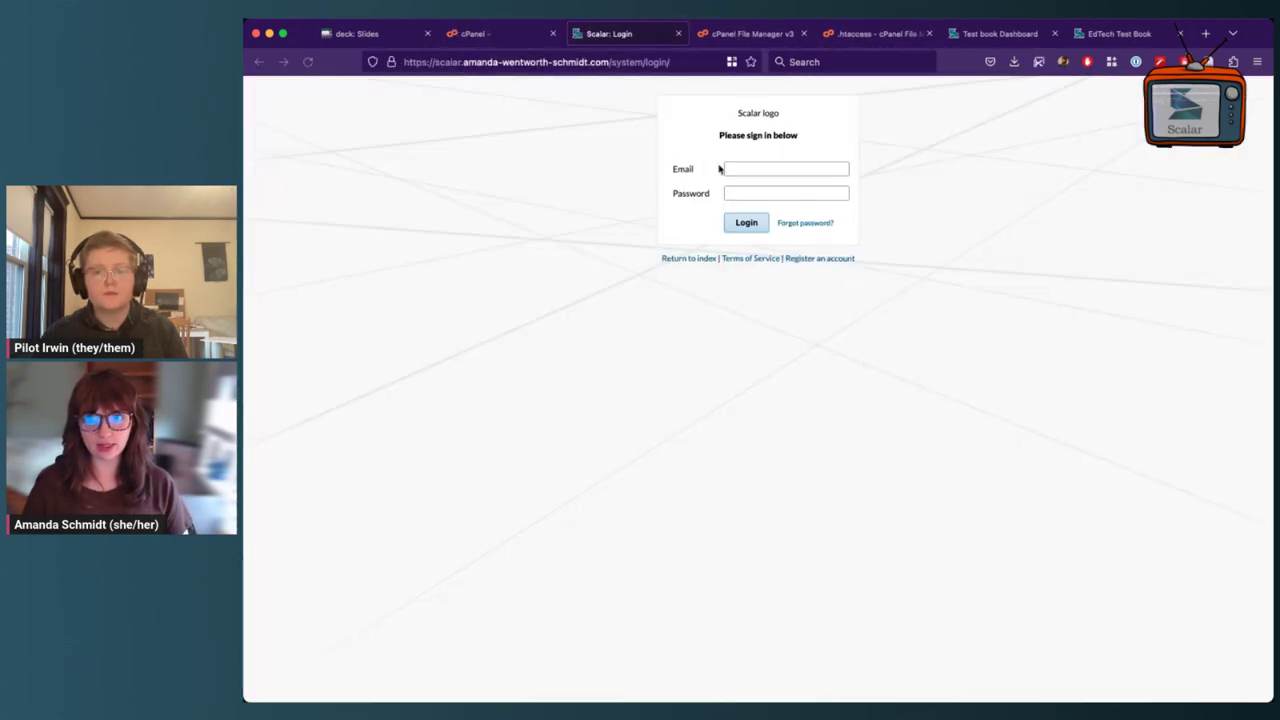
{"action": "left_click", "coordinate": [678, 33]}
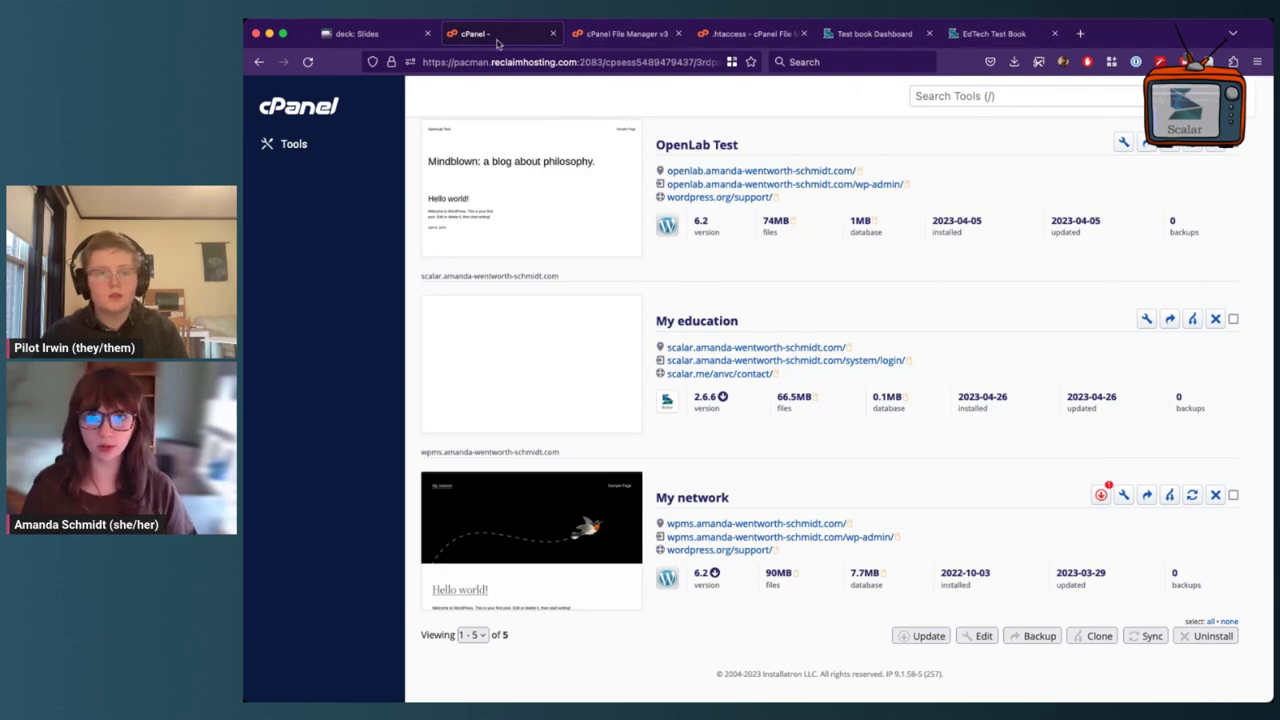
Step: Return to the slide deck and advance to the "What Scalar sites do you love?" slide
{"action": "key", "text": "ctrl+shift+Tab"}
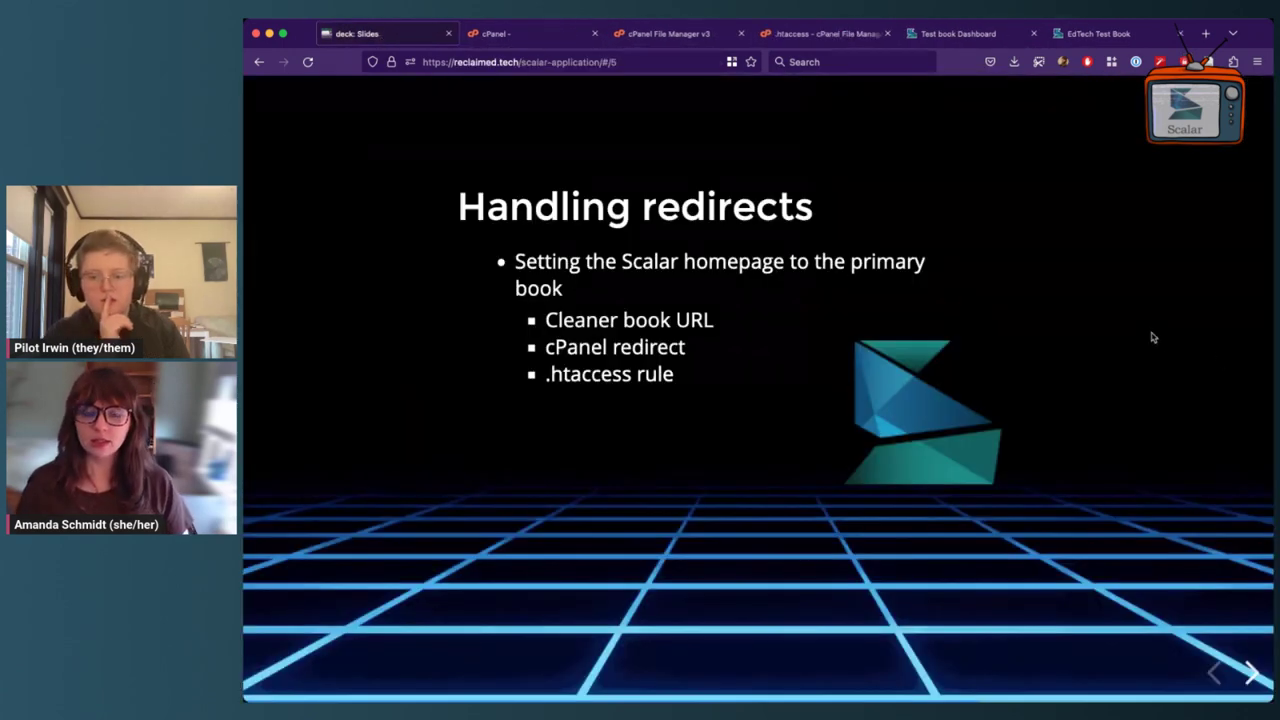
{"action": "key", "text": "Right"}
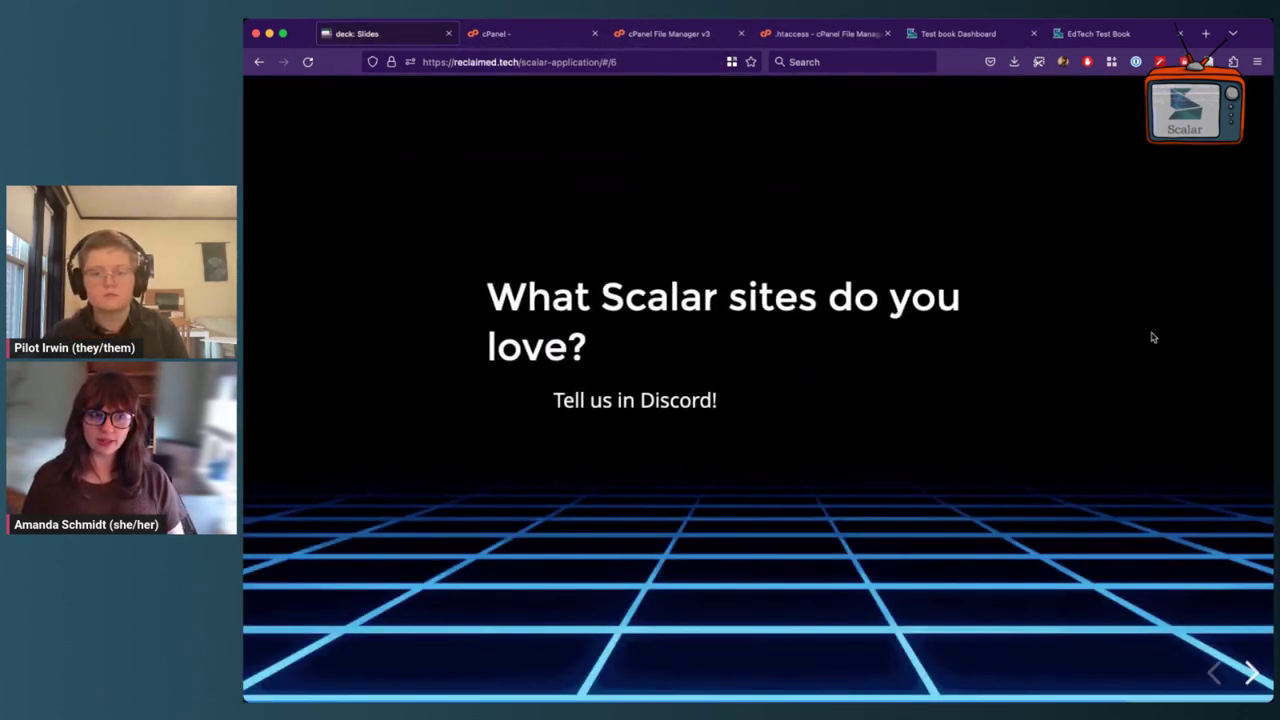